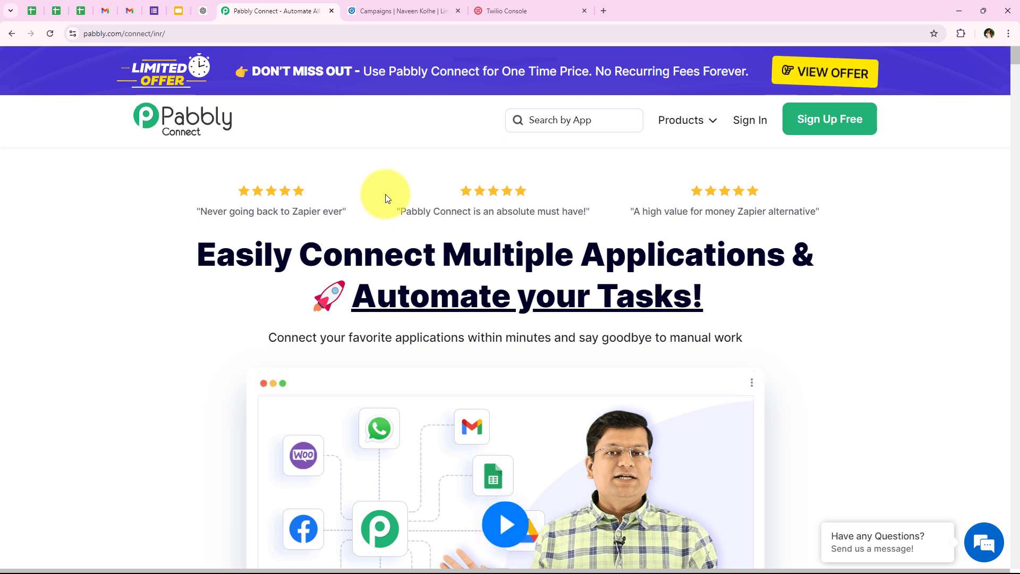
# Switch to the LinkedIn Campaign Manager tab to show the two draft campaigns
pyautogui.click(358, 9)
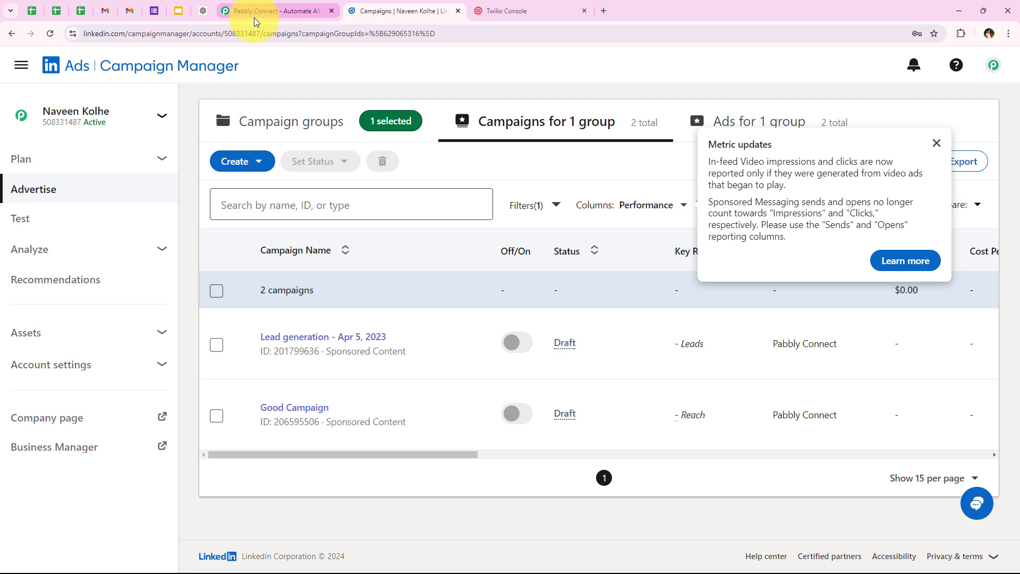
# Return to the Pabbly Connect homepage tab
pyautogui.moveTo(254, 17)
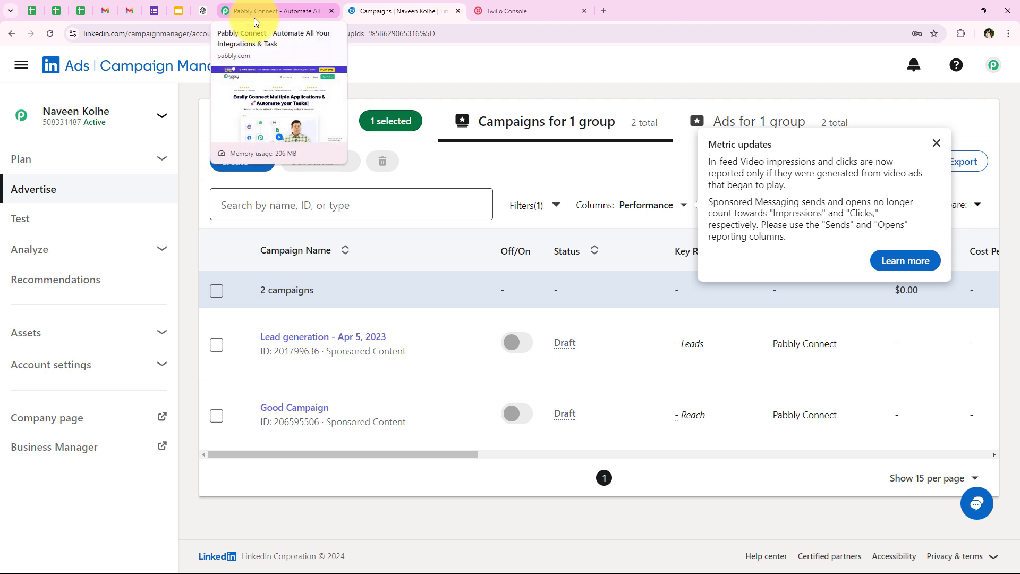
pyautogui.click(255, 19)
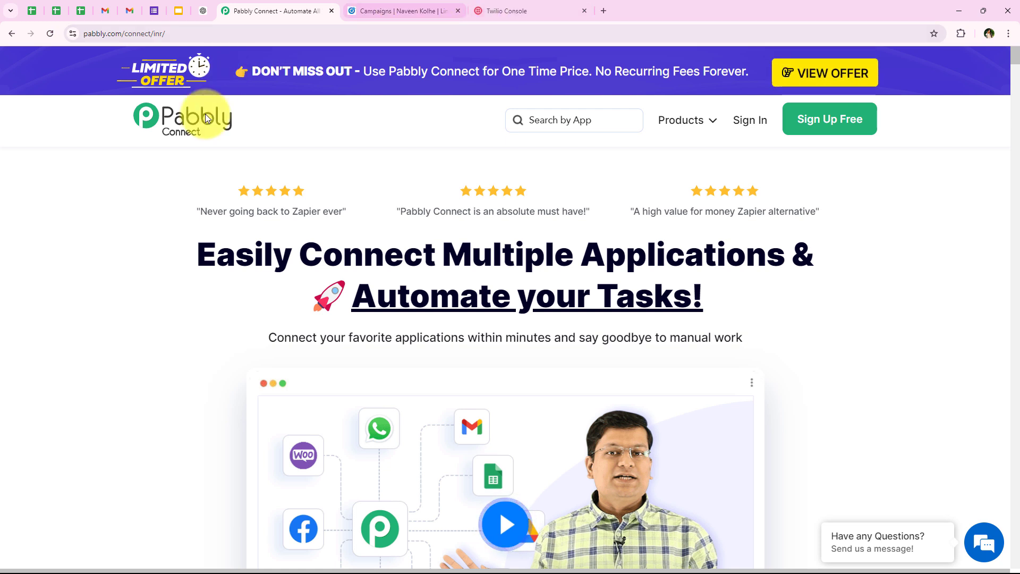
# Sign in to Pabbly Accounts and launch Pabbly Connect from the All Pabbly Apps list
pyautogui.click(188, 36)
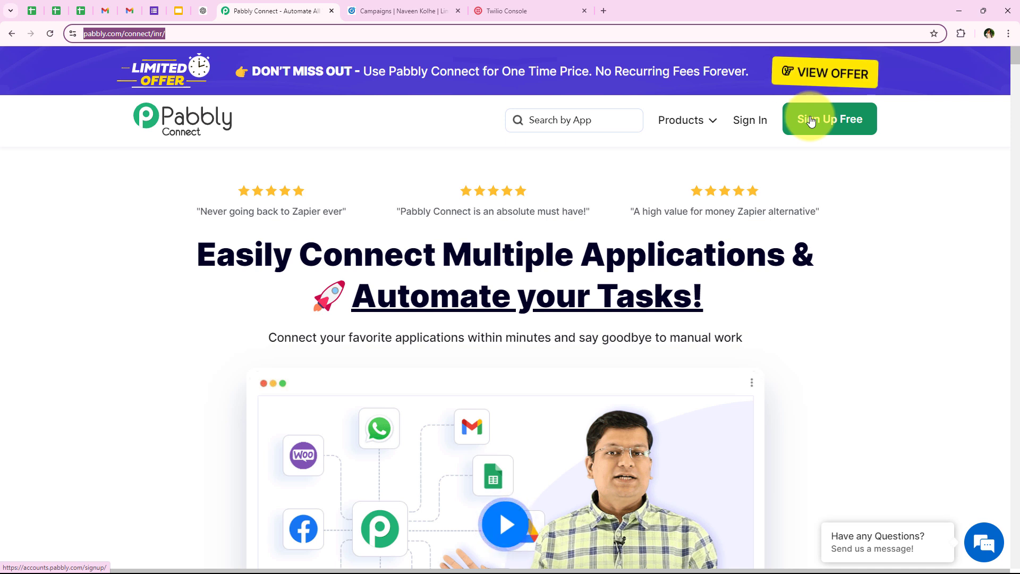
pyautogui.click(761, 122)
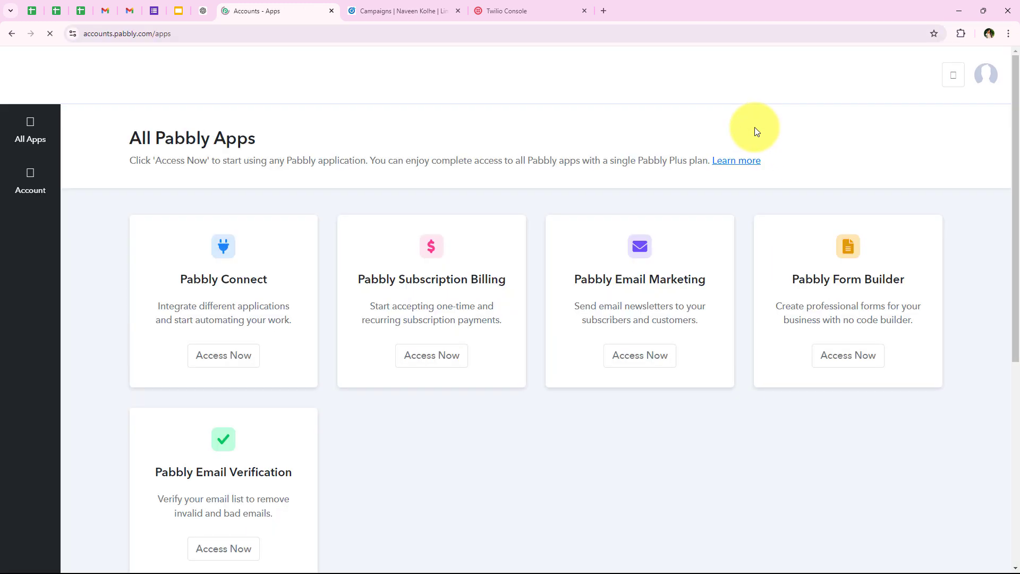
pyautogui.moveTo(106, 145); pyautogui.dragTo(269, 137)
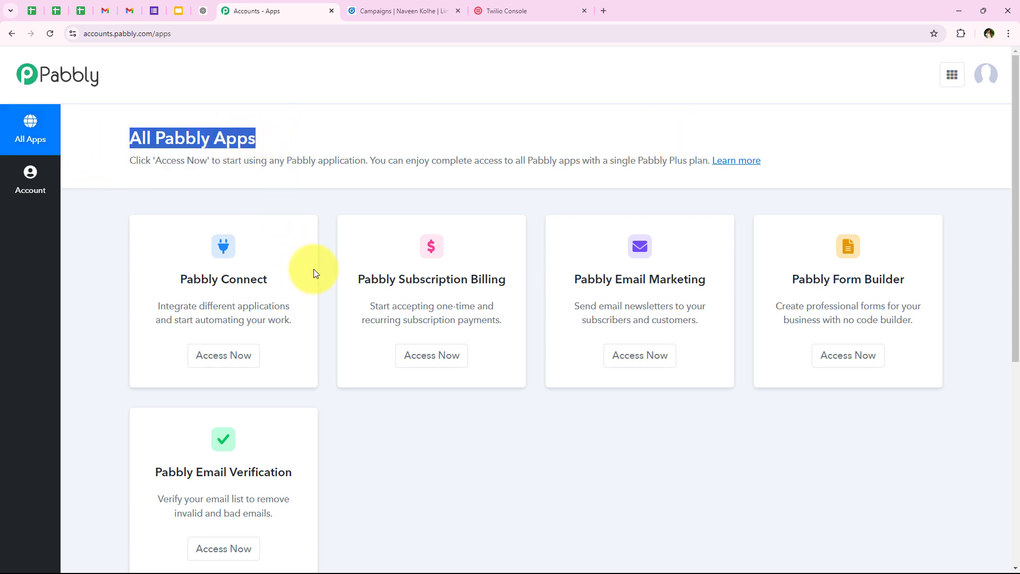
pyautogui.scroll(-1, 331, 294)
pyautogui.scroll(1, 330, 293)
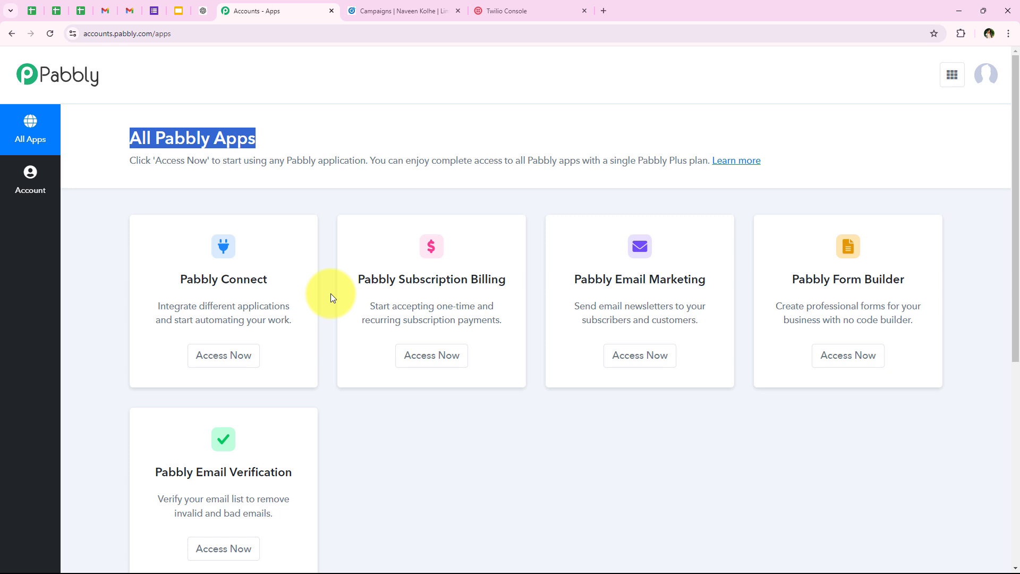
pyautogui.moveTo(181, 281); pyautogui.dragTo(250, 288)
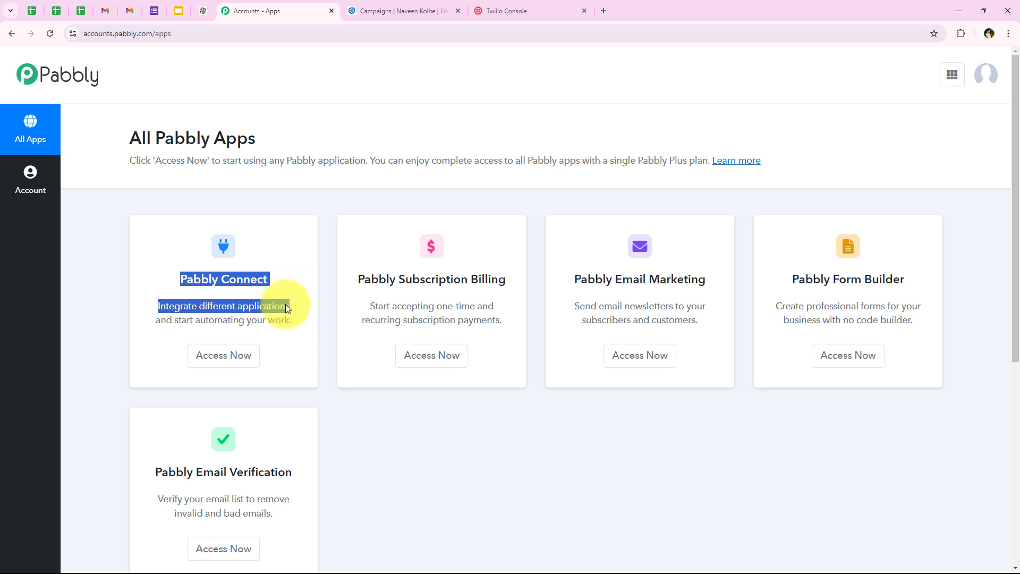
pyautogui.click(217, 356)
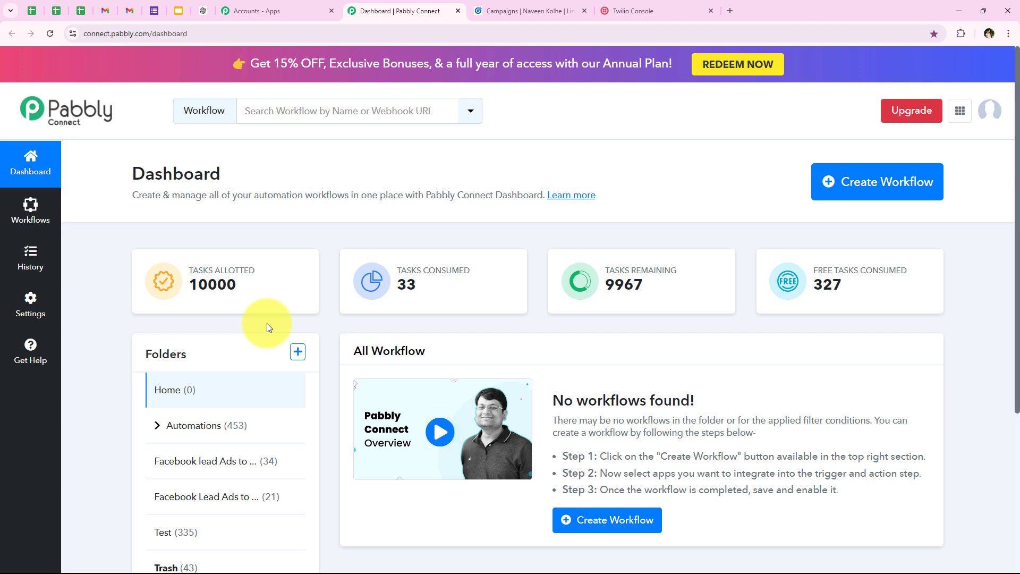
# Paste the full workflow name into a new workflow, file it under Automations, and create it
pyautogui.click(877, 189)
pyautogui.click(372, 260)
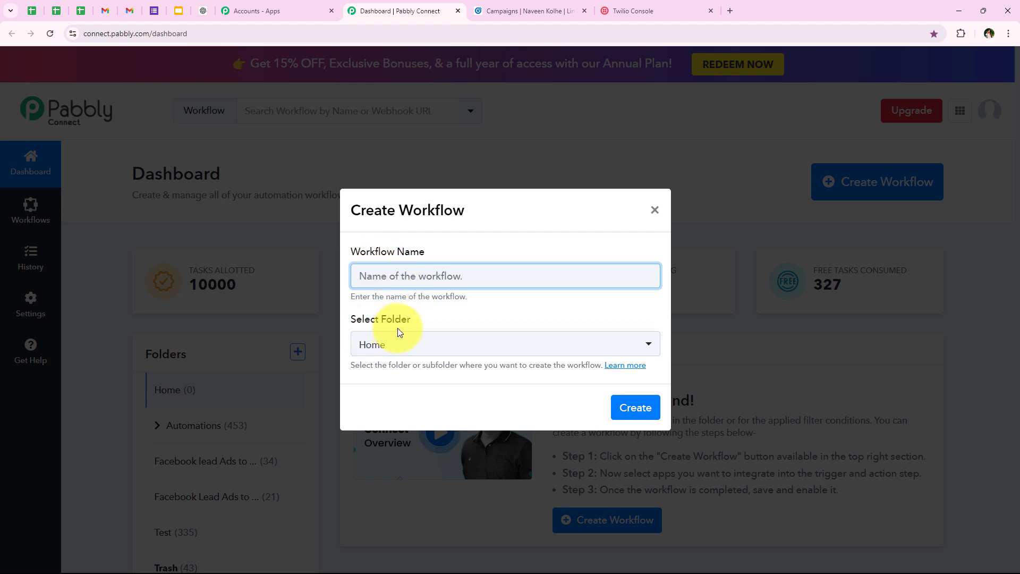
pyautogui.click(393, 343)
pyautogui.click(405, 431)
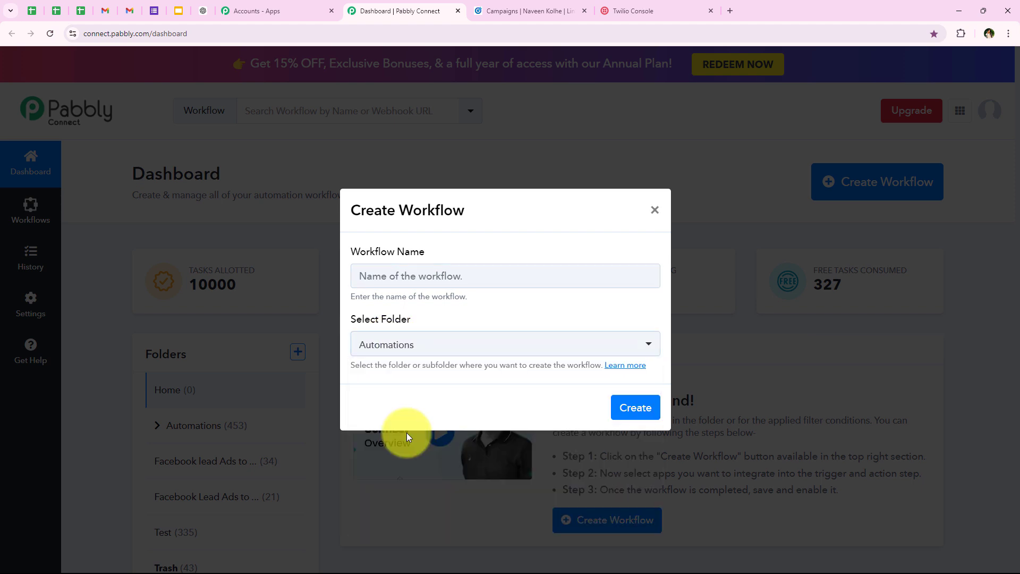
pyautogui.click(405, 277)
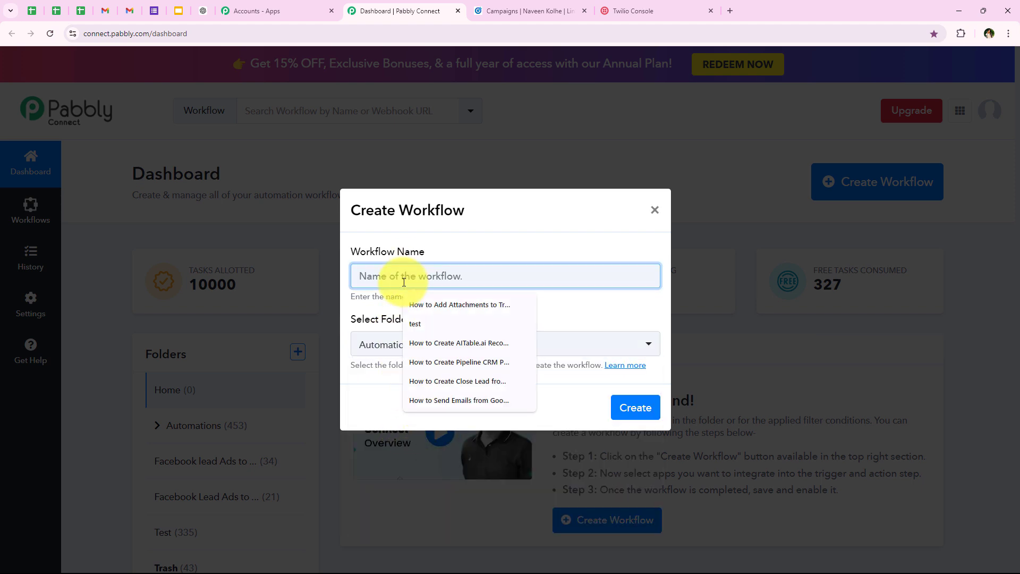
pyautogui.hotkey('ctrl', 'v')
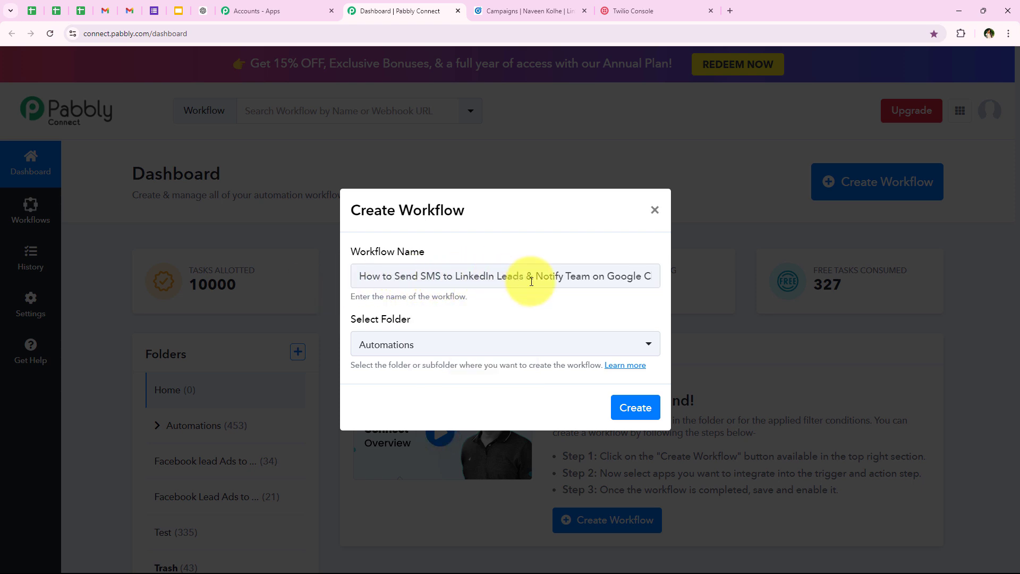
pyautogui.moveTo(529, 280); pyautogui.dragTo(687, 273)
pyautogui.click(645, 407)
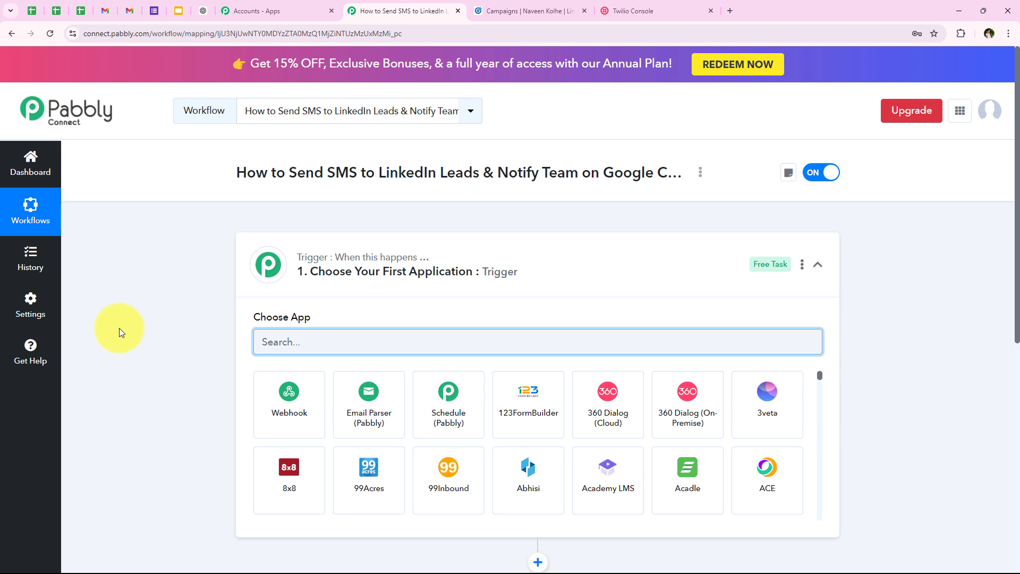
# Search 'Linken' in the trigger's app chooser and pick LinkedIn Lead Gen Forms
pyautogui.click(275, 271)
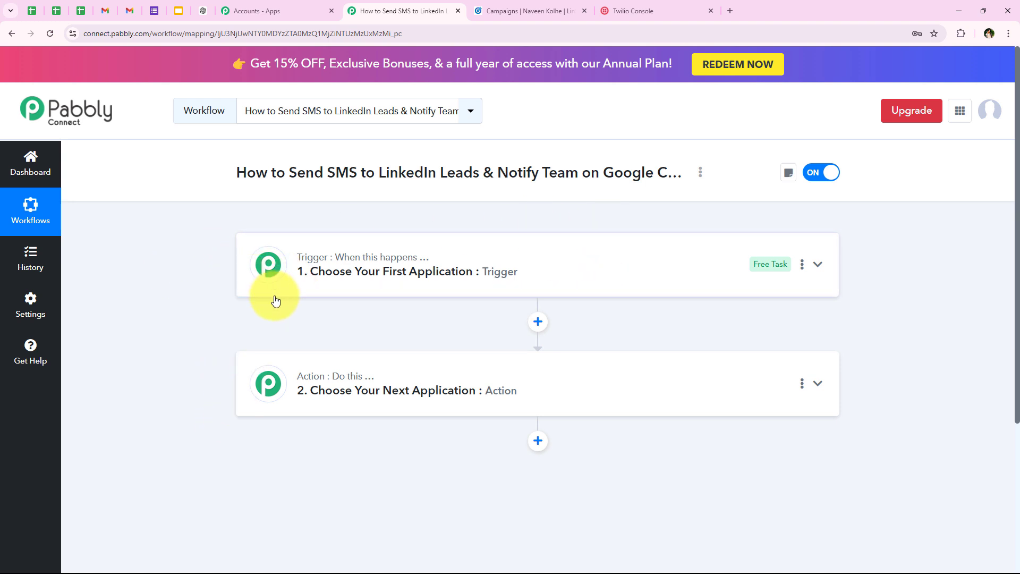
pyautogui.click(270, 275)
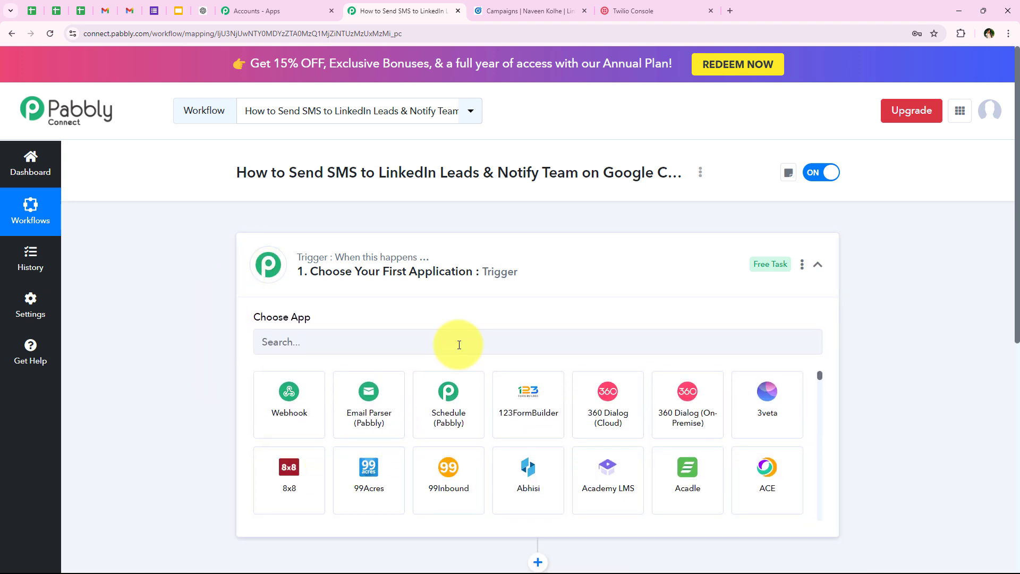
pyautogui.click(277, 343)
pyautogui.write('Lin')
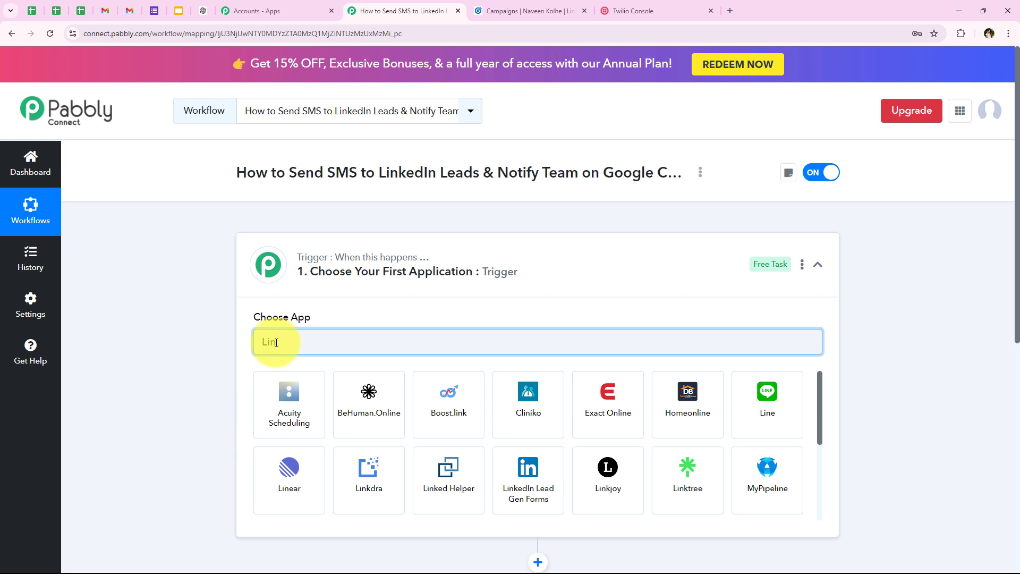
pyautogui.write('k')
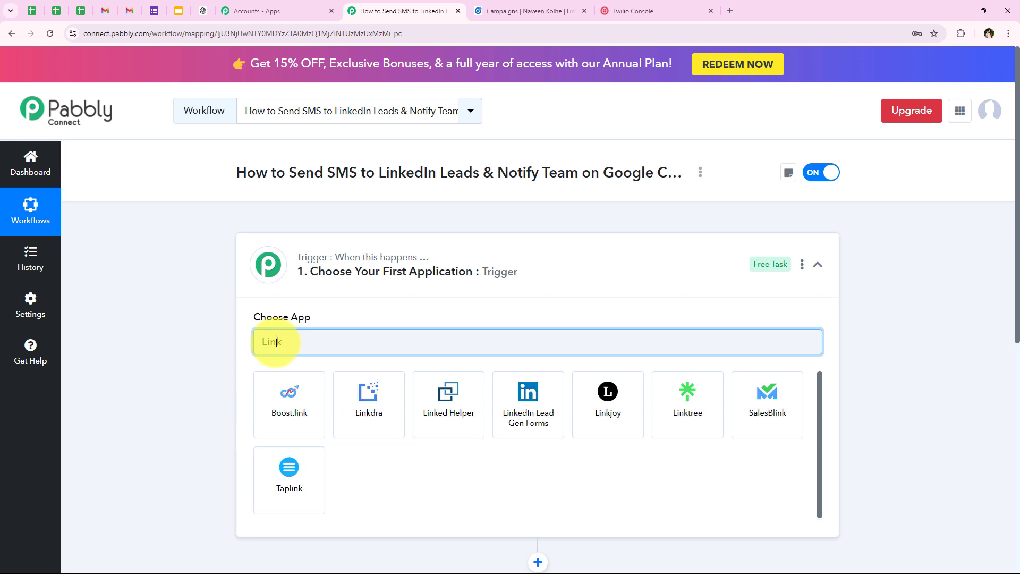
pyautogui.write('e')
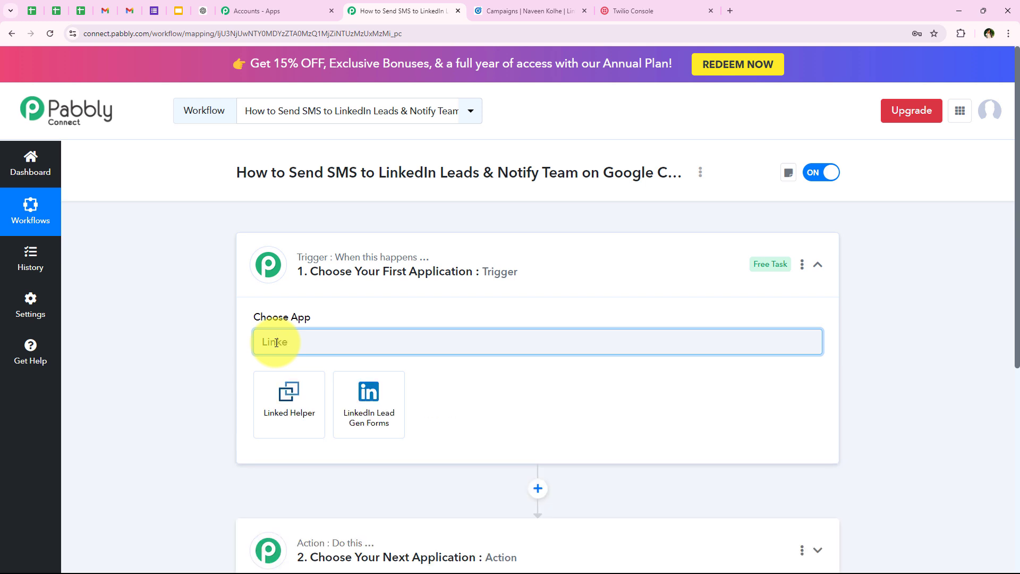
pyautogui.write('n')
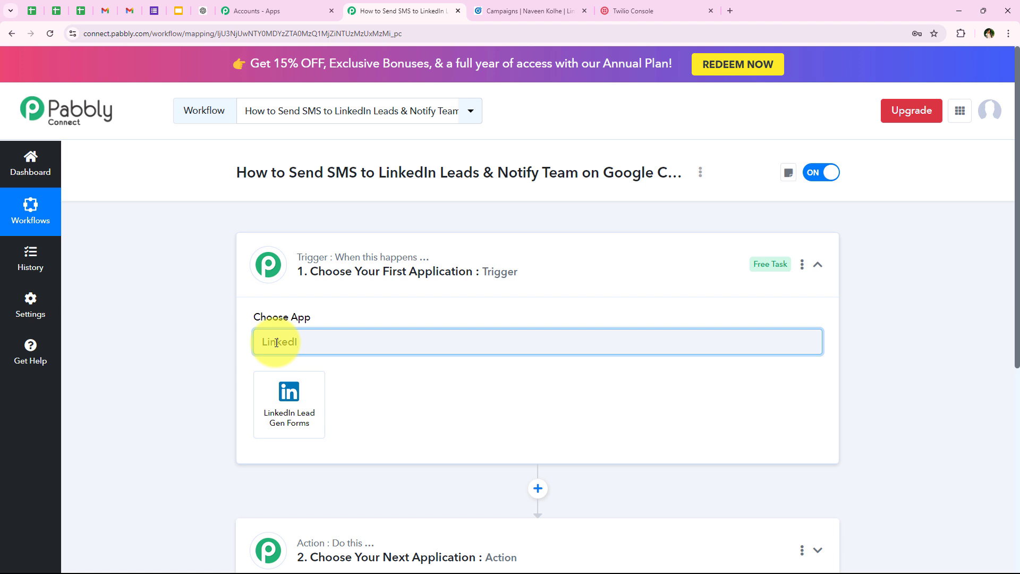
pyautogui.click(285, 387)
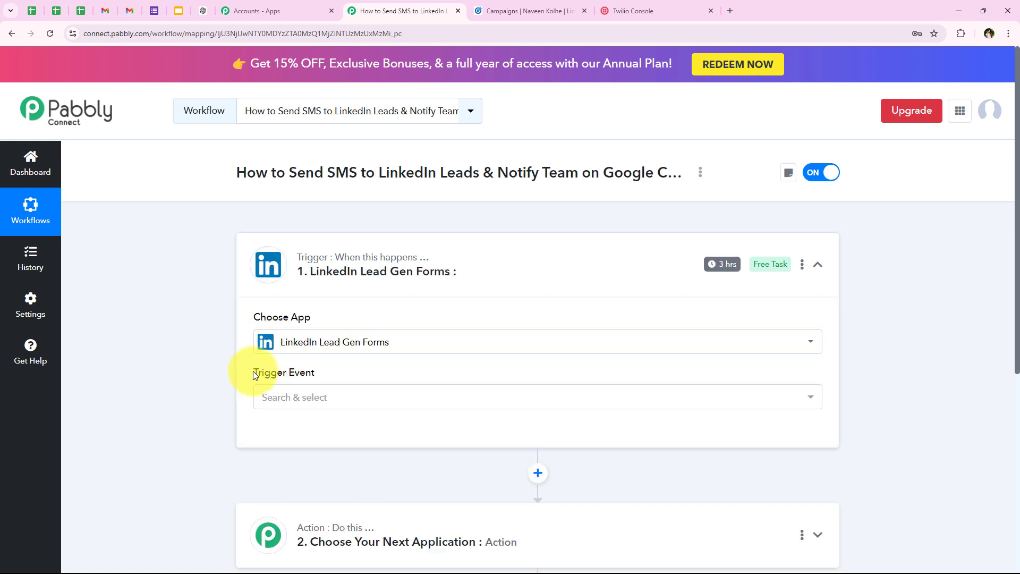
# Set the trigger event to New Lead Gen Form Response
pyautogui.moveTo(253, 371); pyautogui.dragTo(317, 381)
pyautogui.click(315, 399)
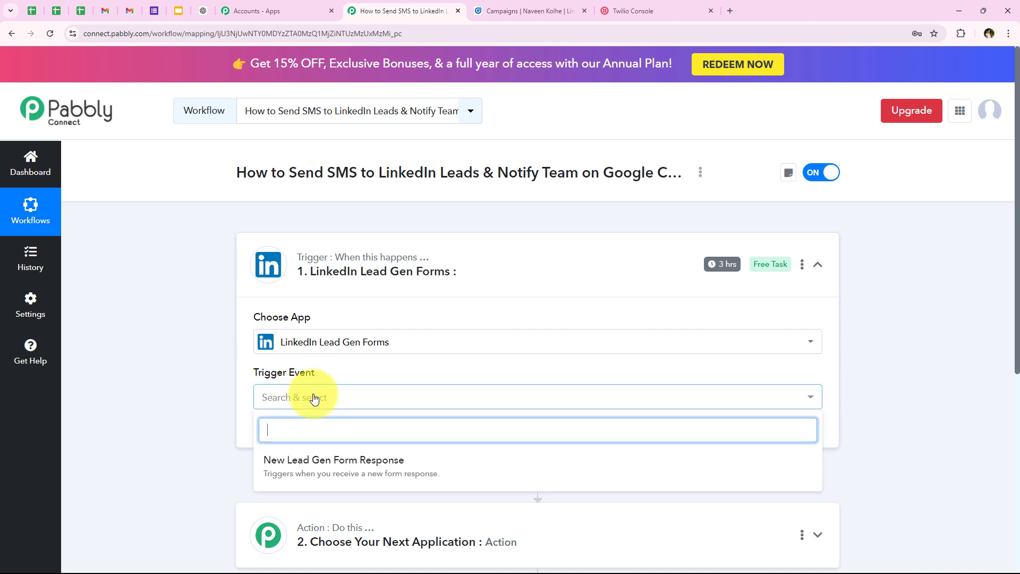
pyautogui.scroll(-1, 219, 422)
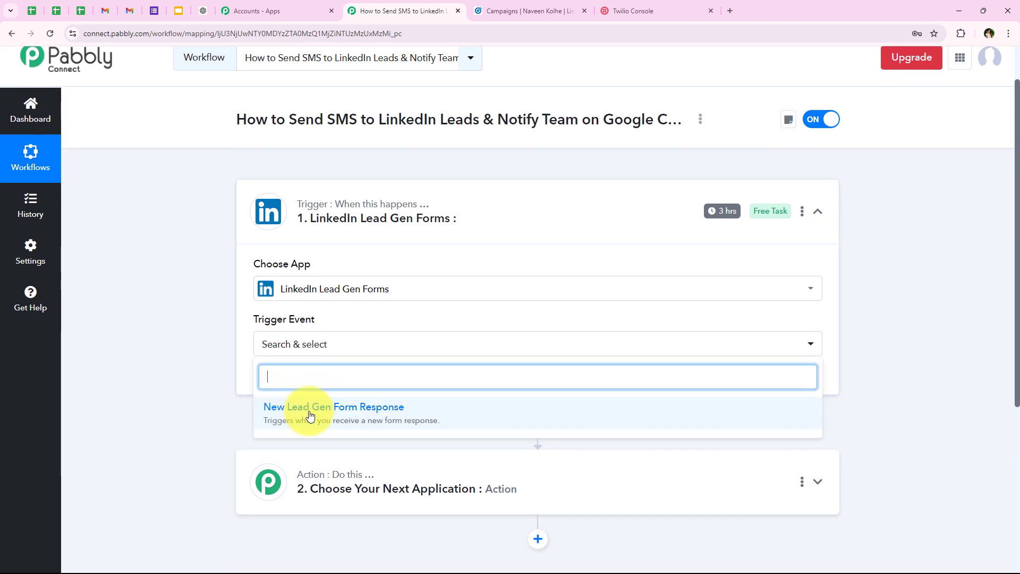
pyautogui.click(342, 404)
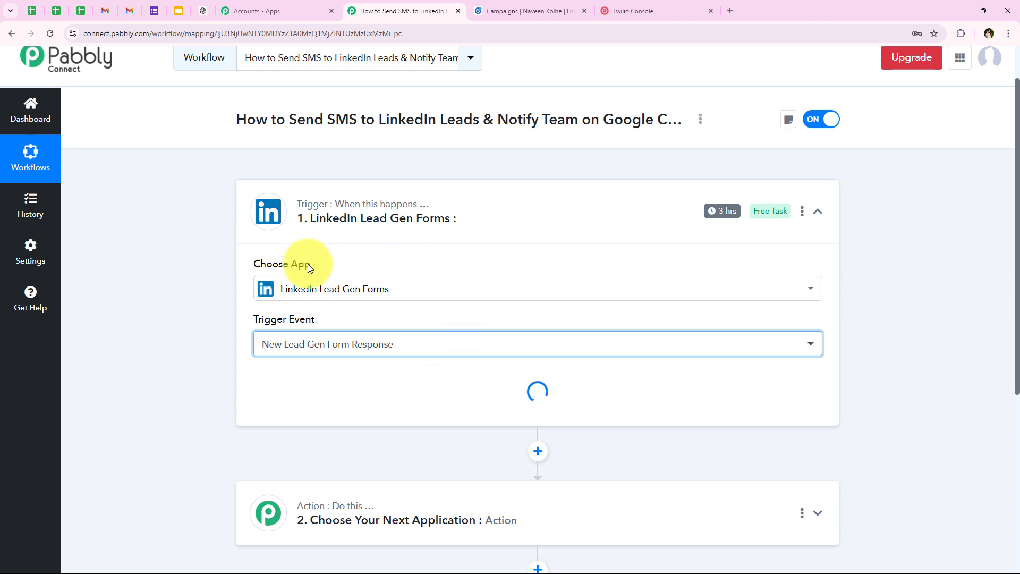
# Add and authorize a new LinkedIn Lead Gen Forms connection
pyautogui.click(285, 393)
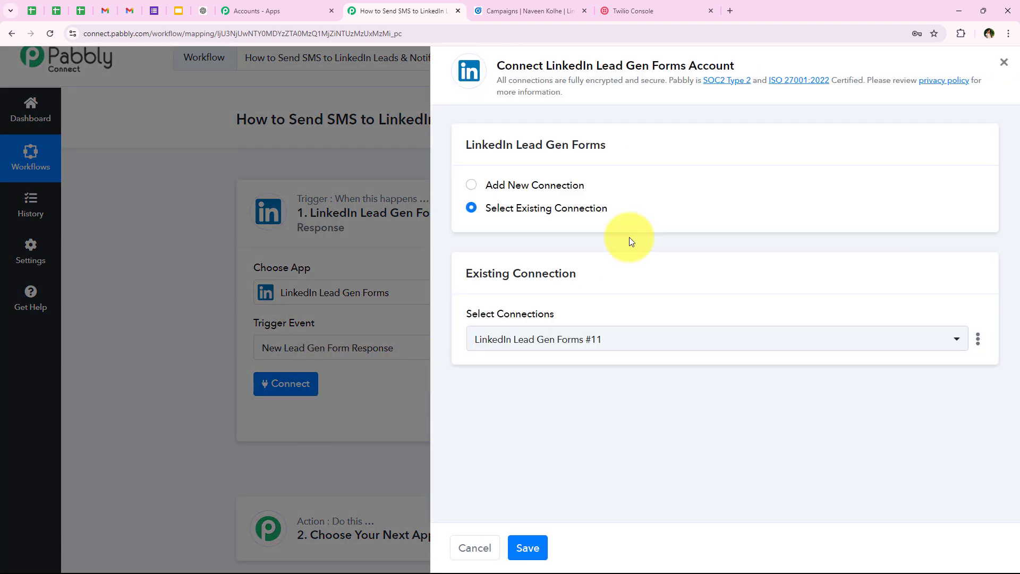
pyautogui.moveTo(481, 189); pyautogui.dragTo(581, 199)
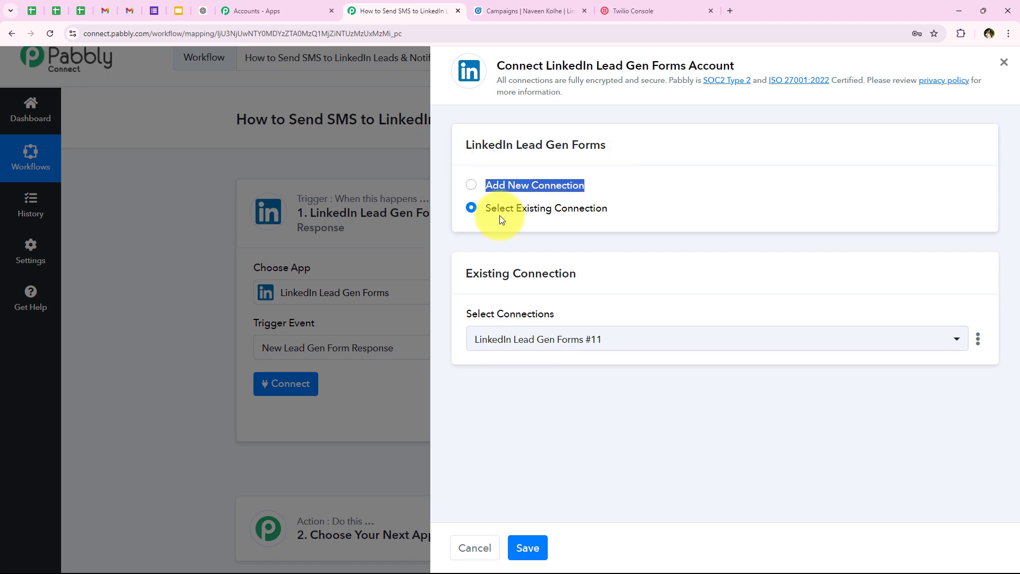
pyautogui.moveTo(489, 212); pyautogui.dragTo(598, 245)
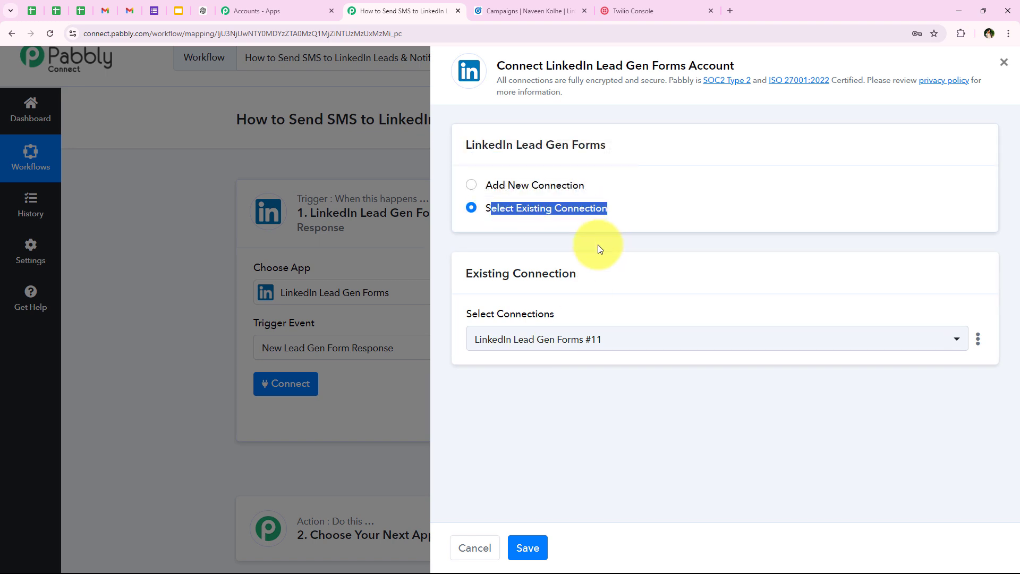
pyautogui.click(593, 251)
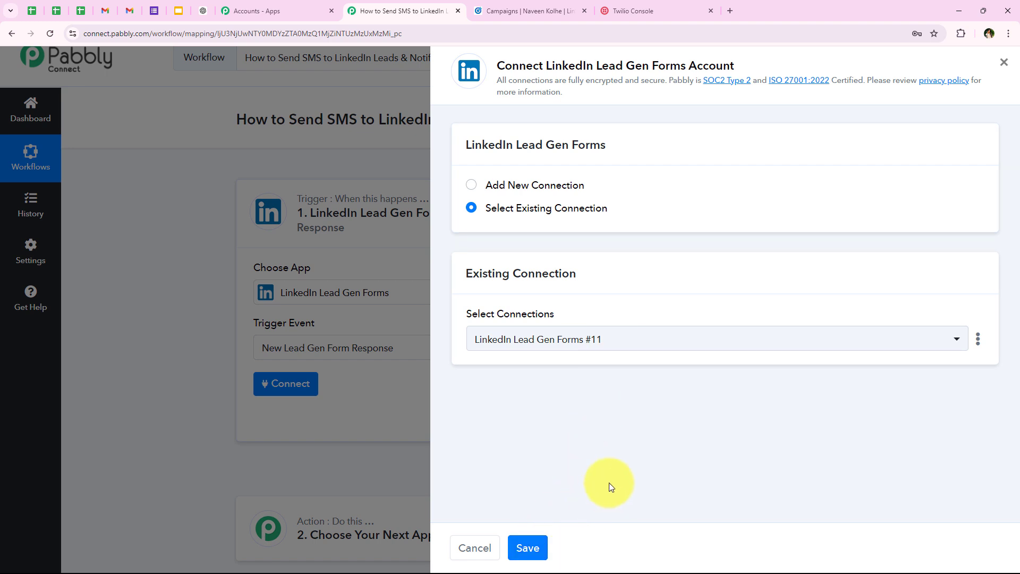
pyautogui.click(524, 186)
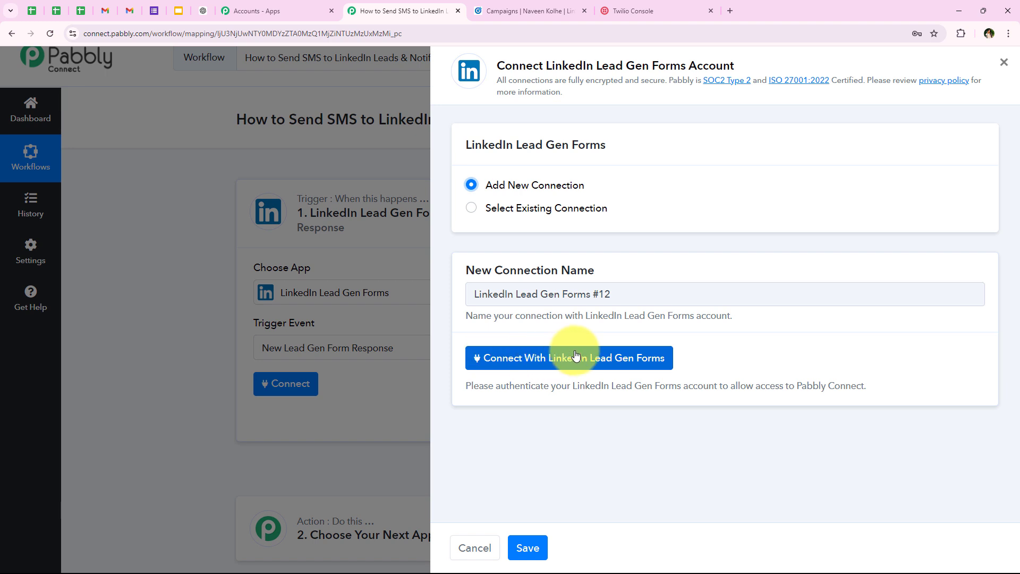
pyautogui.click(616, 356)
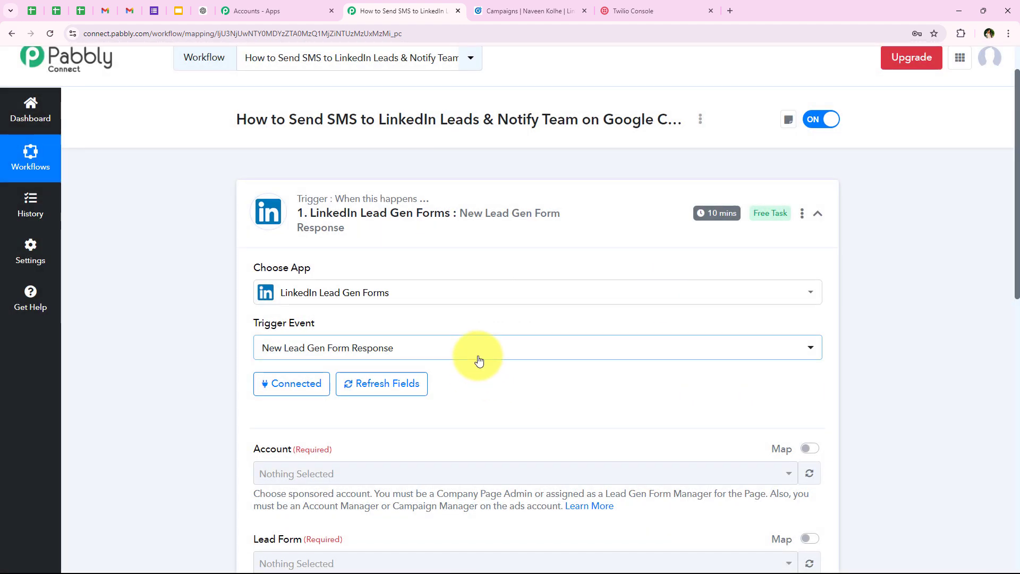
# Select the first sponsored ad account in the trigger's Account field
pyautogui.scroll(-2, 501, 355)
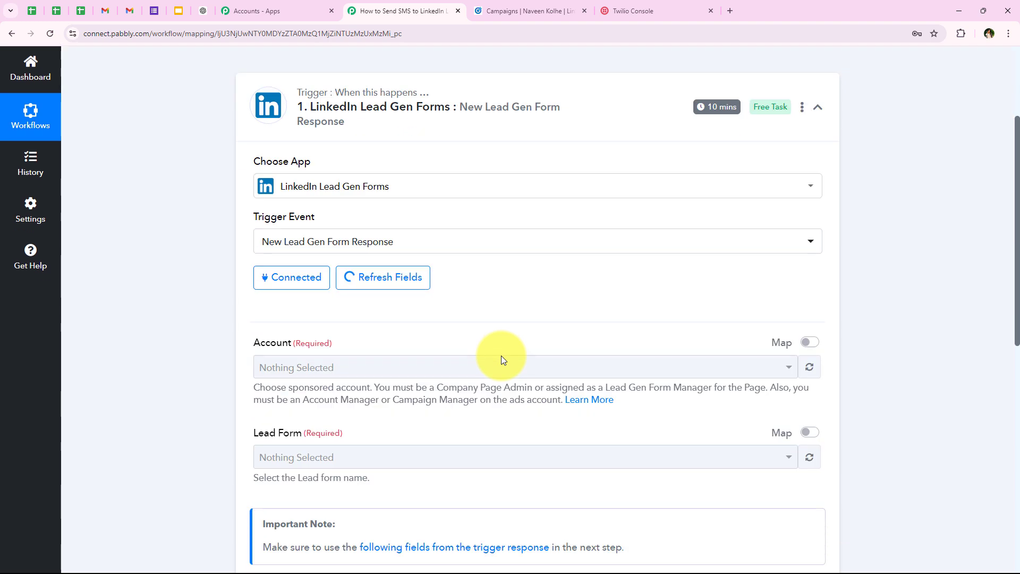
pyautogui.scroll(-1, 588, 396)
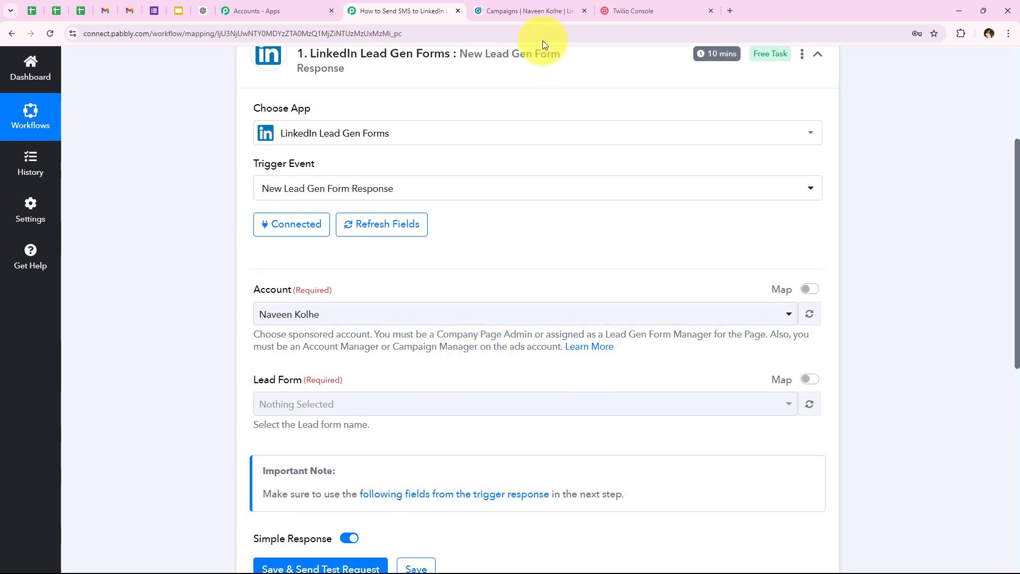
pyautogui.click(538, 15)
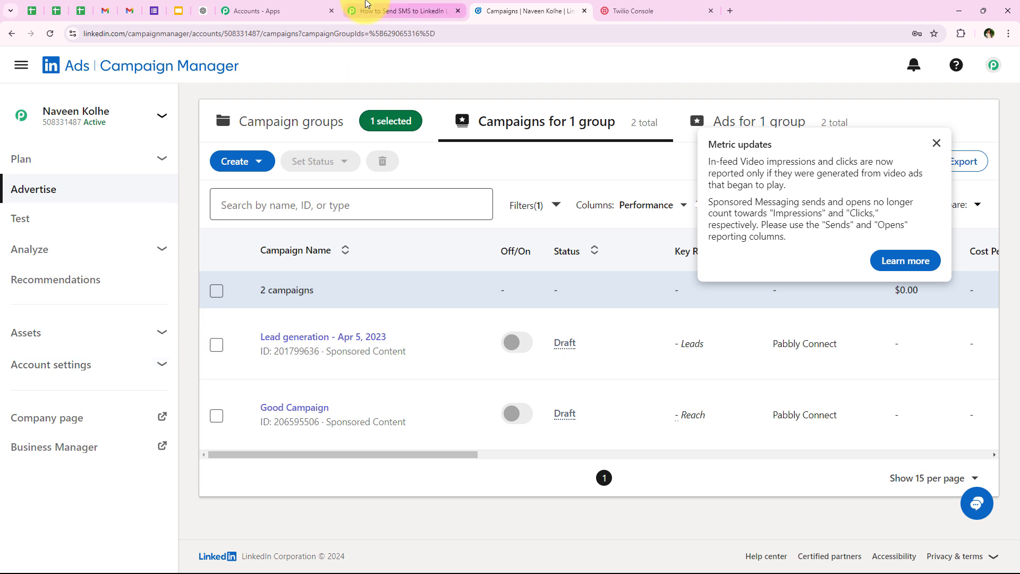
pyautogui.click(367, 8)
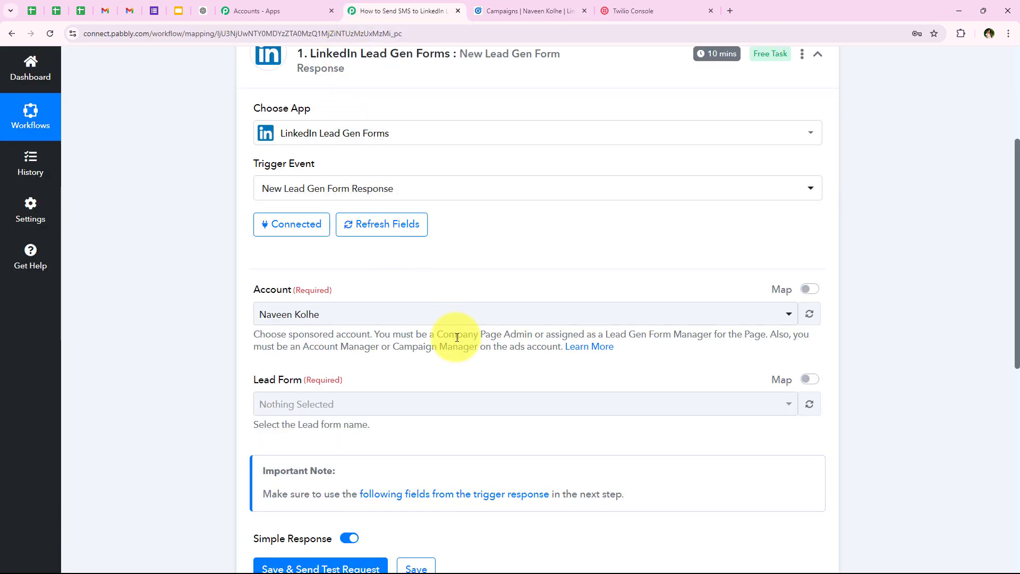
pyautogui.scroll(-3, 457, 337)
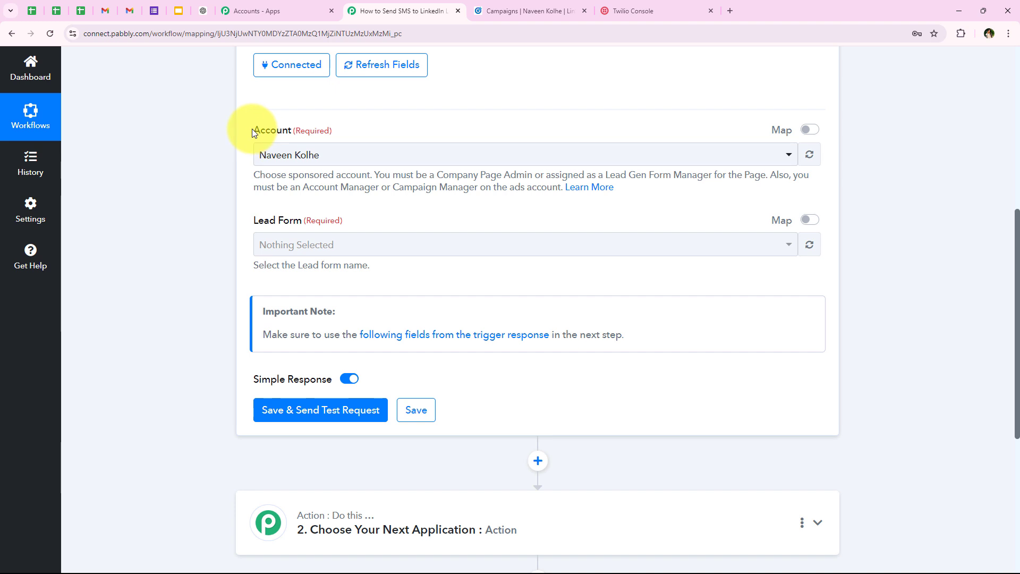
pyautogui.doubleClick(282, 131)
pyautogui.click(297, 155)
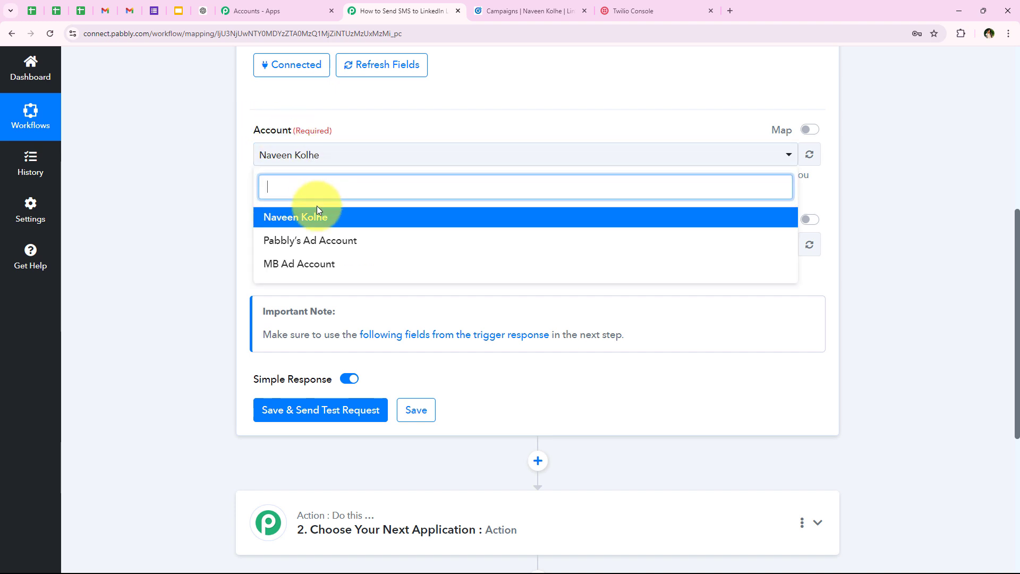
pyautogui.click(336, 215)
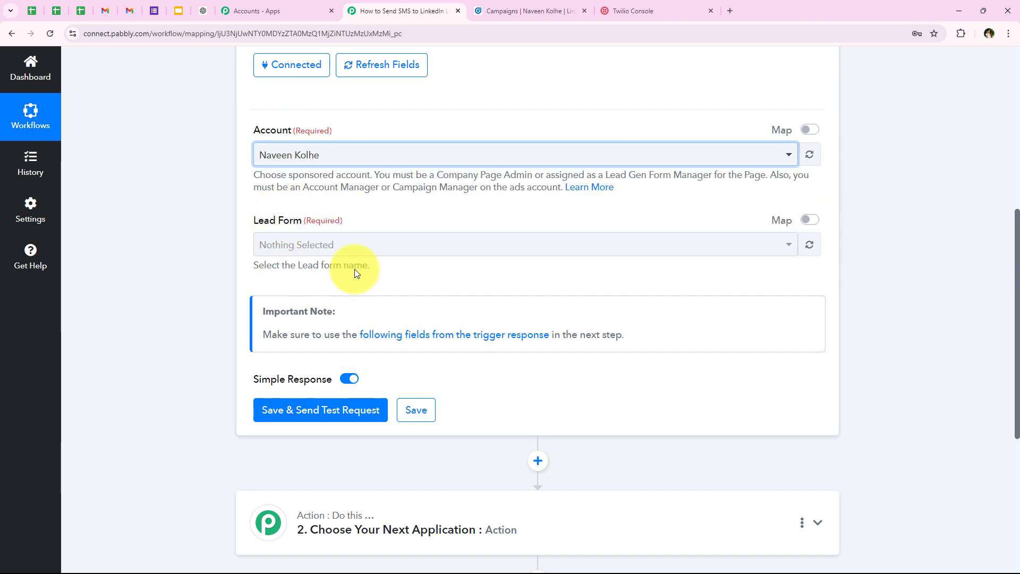
# Refresh the lead forms and choose Sample LeadGen Form
pyautogui.click(355, 237)
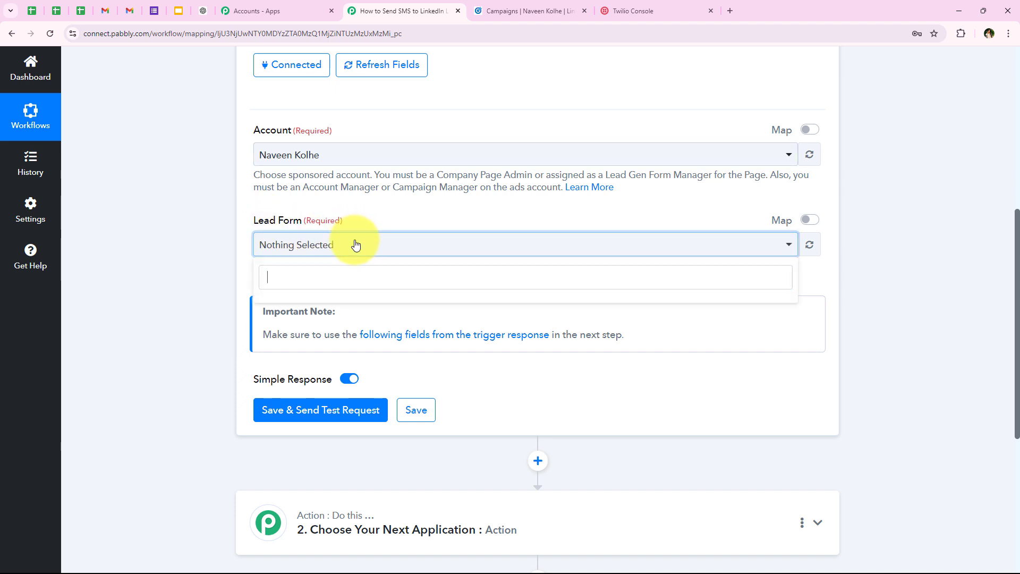
pyautogui.click(808, 245)
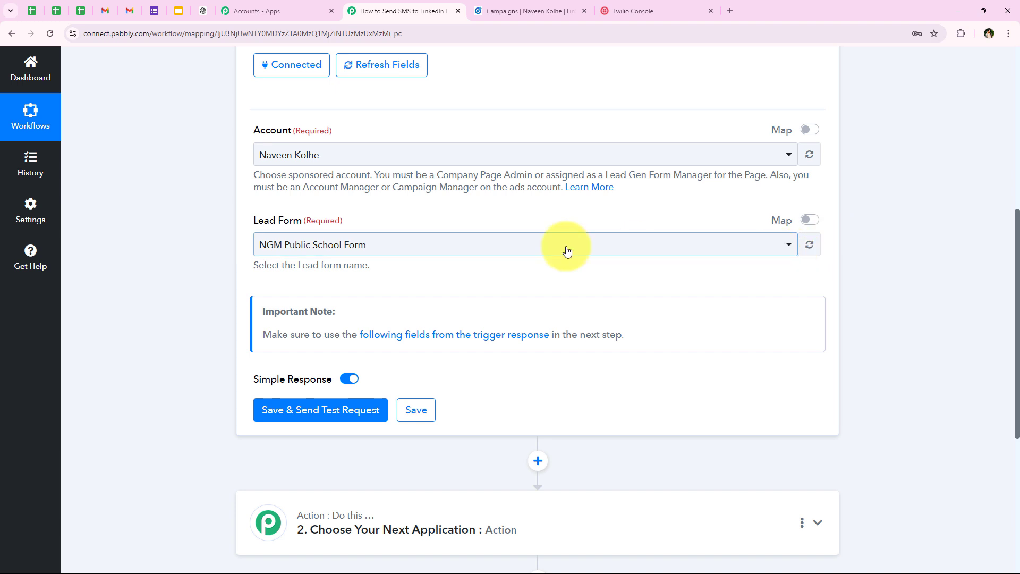
pyautogui.click(340, 249)
pyautogui.scroll(-1, 347, 472)
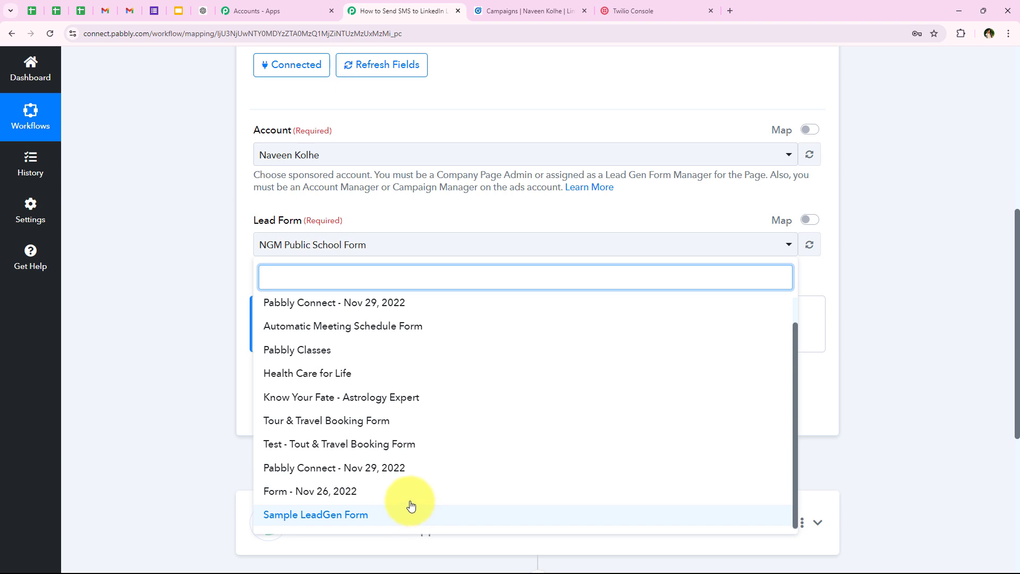
pyautogui.scroll(1, 412, 508)
pyautogui.scroll(-1, 404, 502)
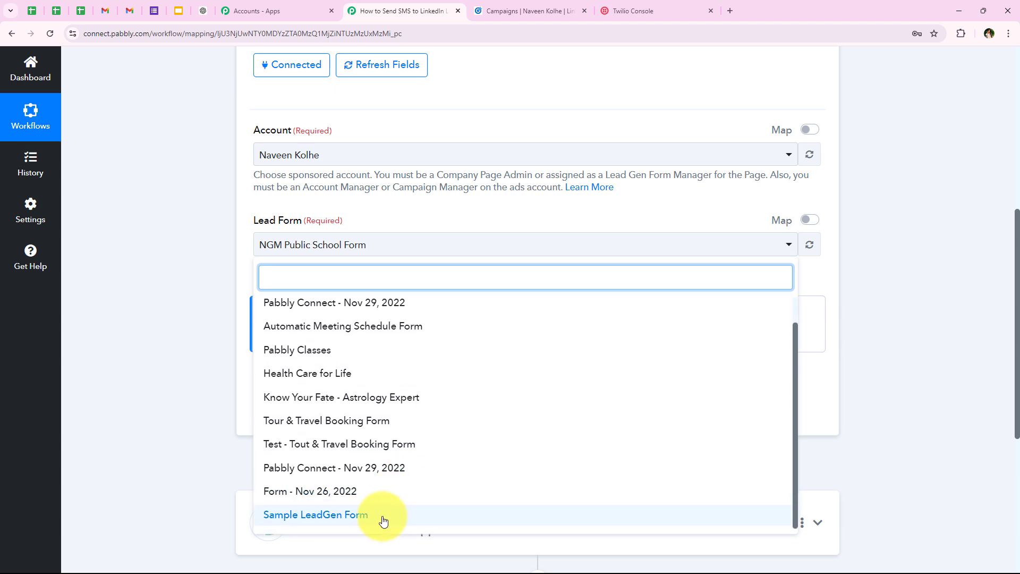
pyautogui.click(384, 520)
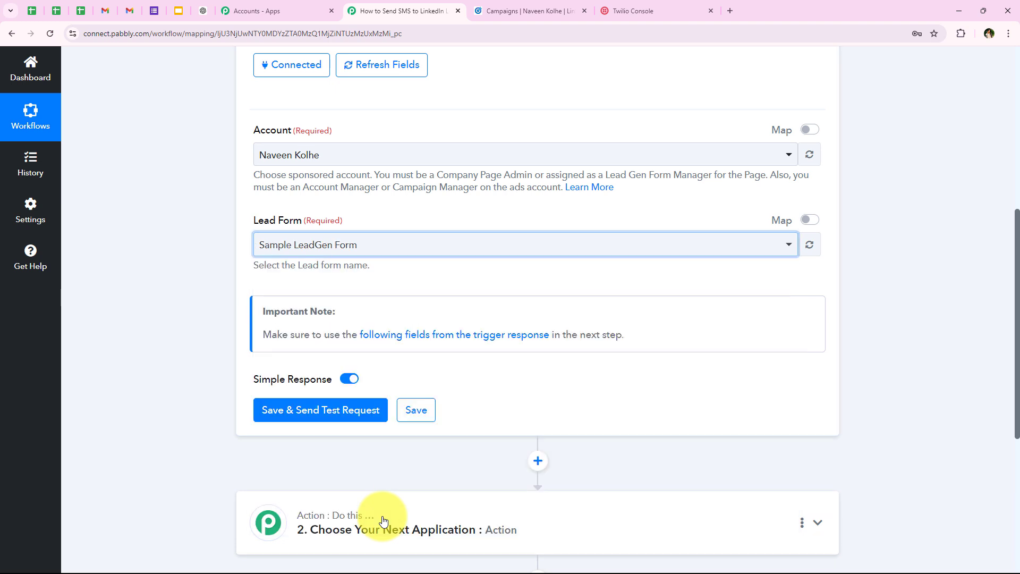
pyautogui.click(199, 165)
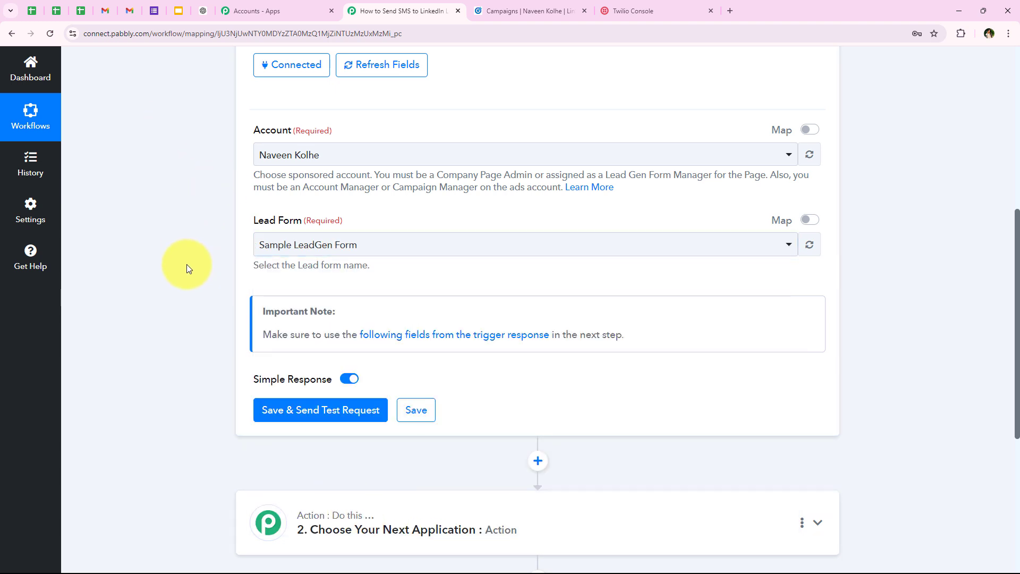
# Review the trigger settings, with Simple Response left on
pyautogui.scroll(-1, 298, 229)
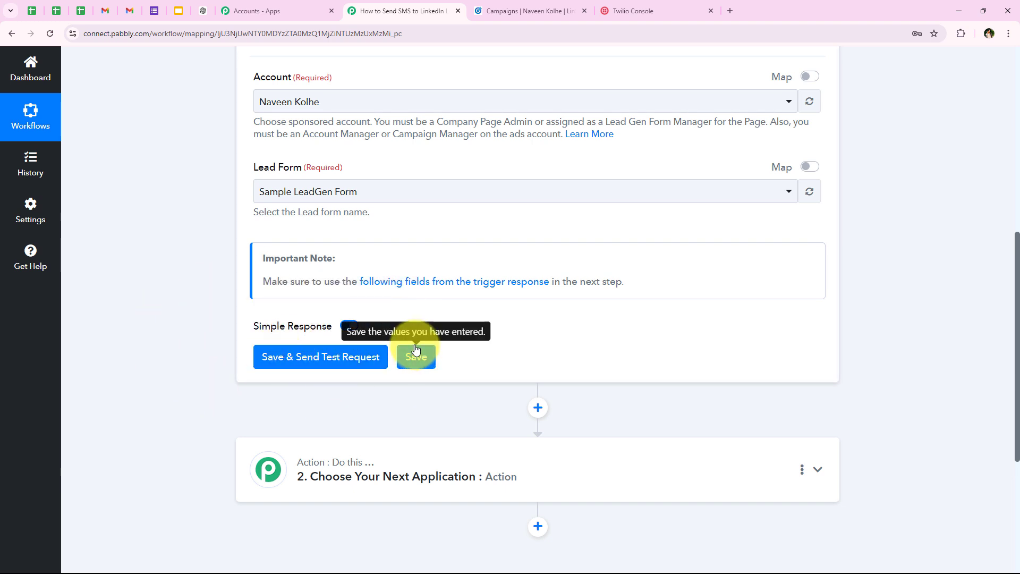
pyautogui.scroll(8, 408, 292)
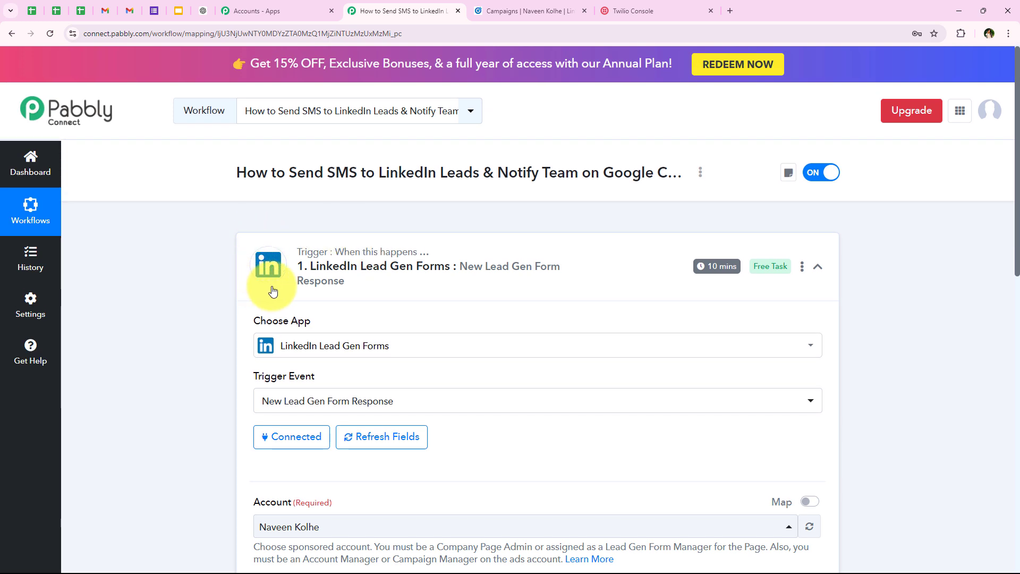
pyautogui.moveTo(710, 275)
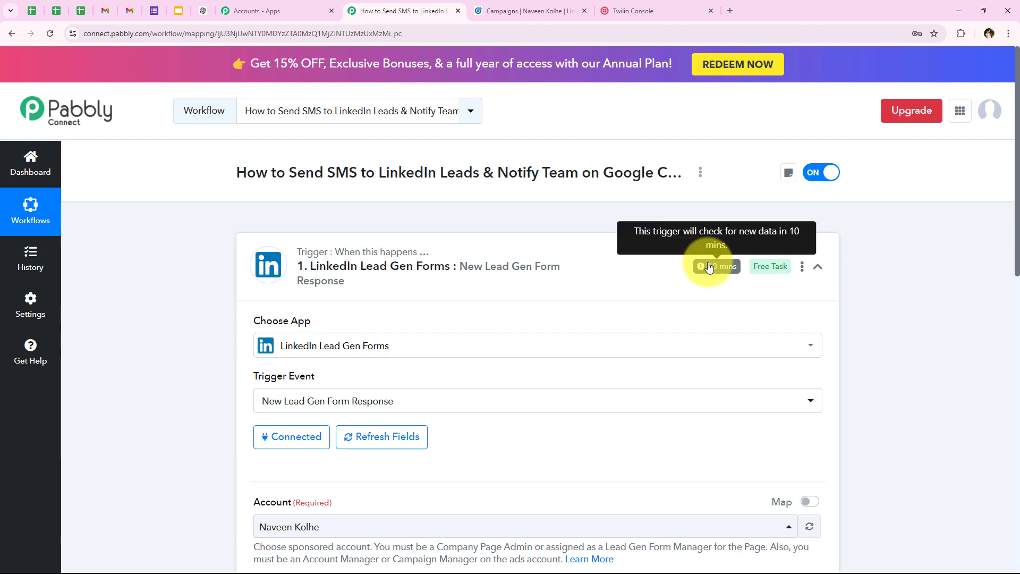
pyautogui.scroll(-3, 244, 311)
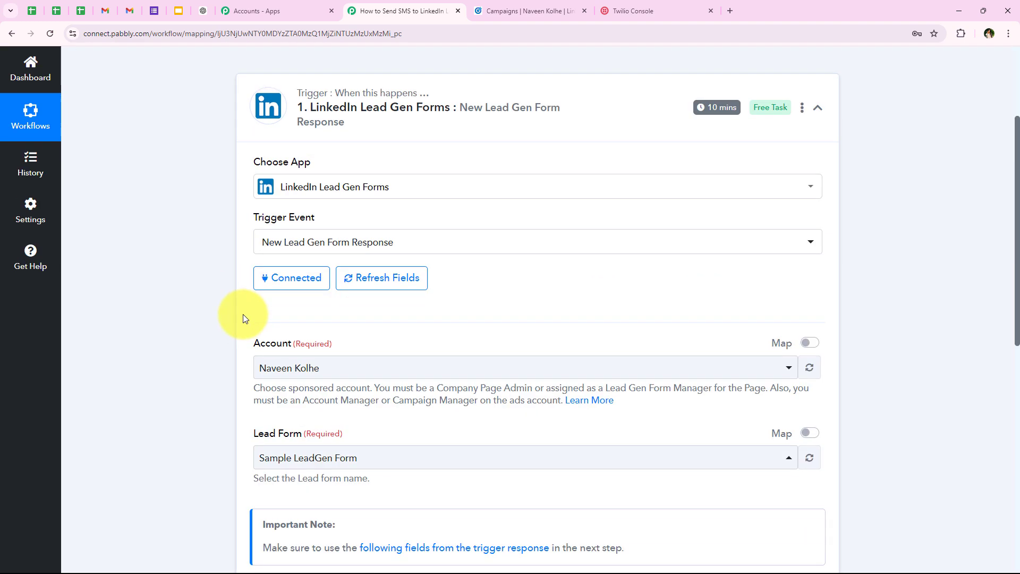
pyautogui.scroll(-2, 224, 351)
pyautogui.scroll(3, 451, 496)
pyautogui.scroll(-6, 456, 451)
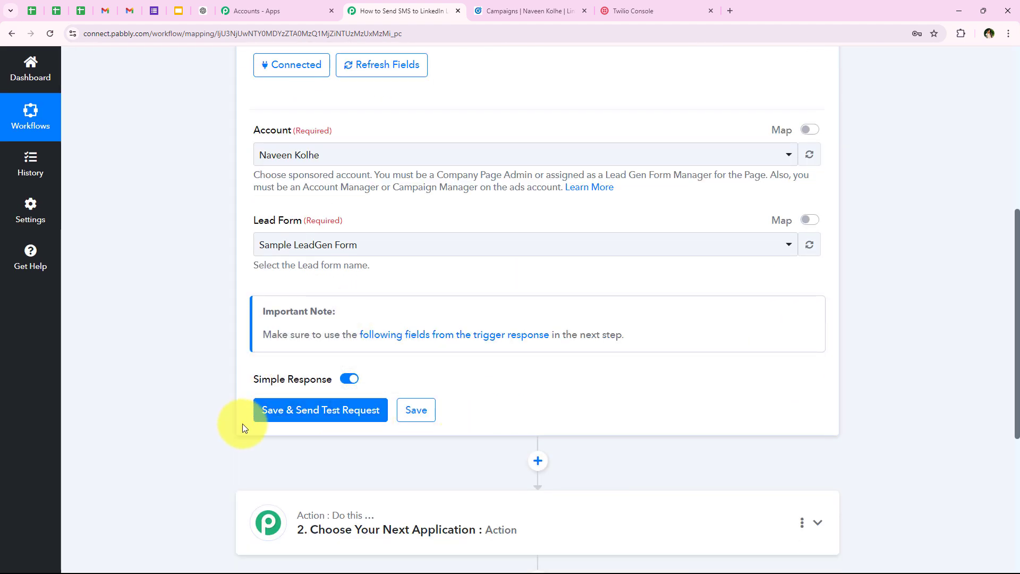
pyautogui.scroll(3, 224, 422)
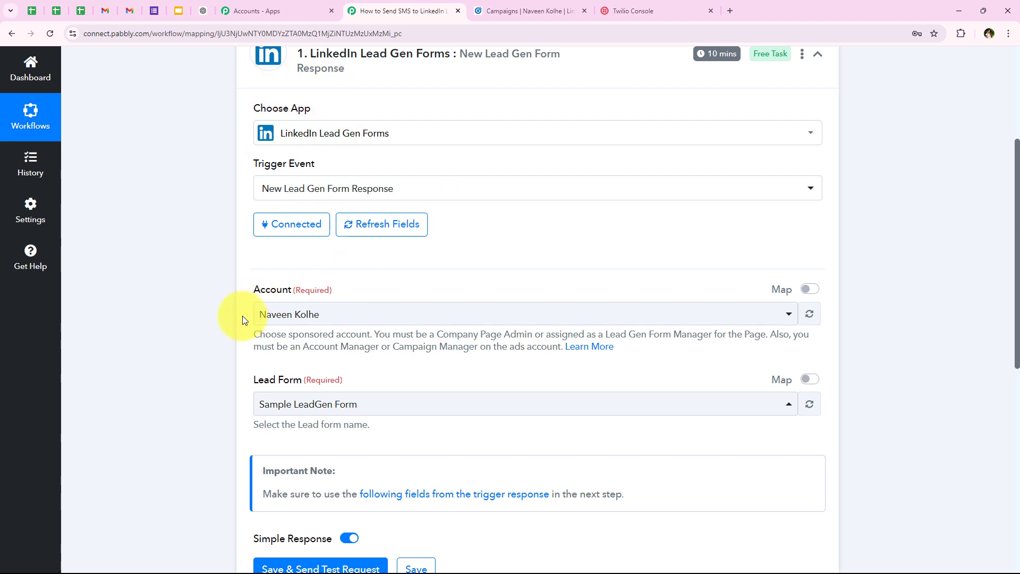
pyautogui.scroll(-3, 240, 319)
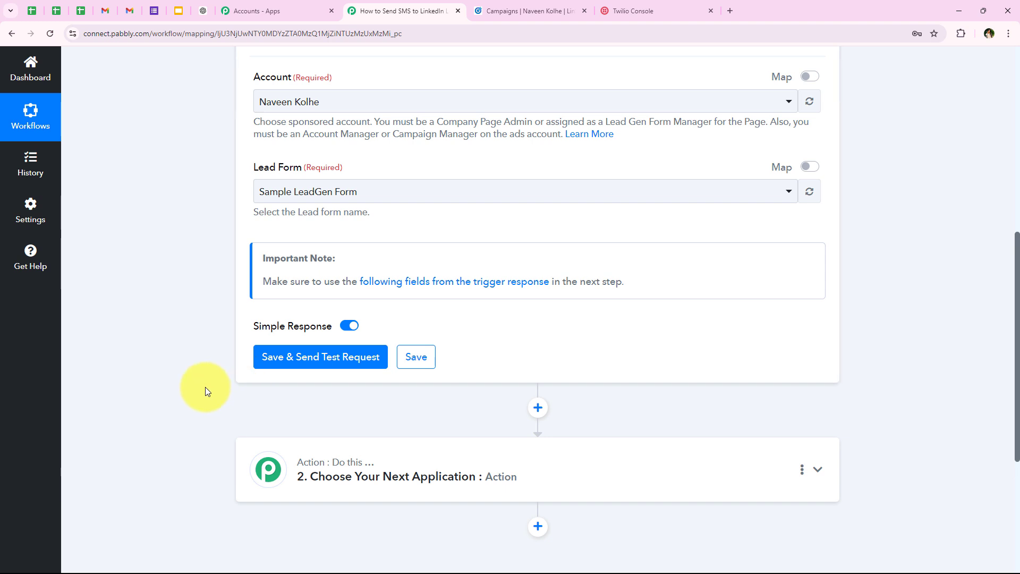
pyautogui.scroll(4, 190, 365)
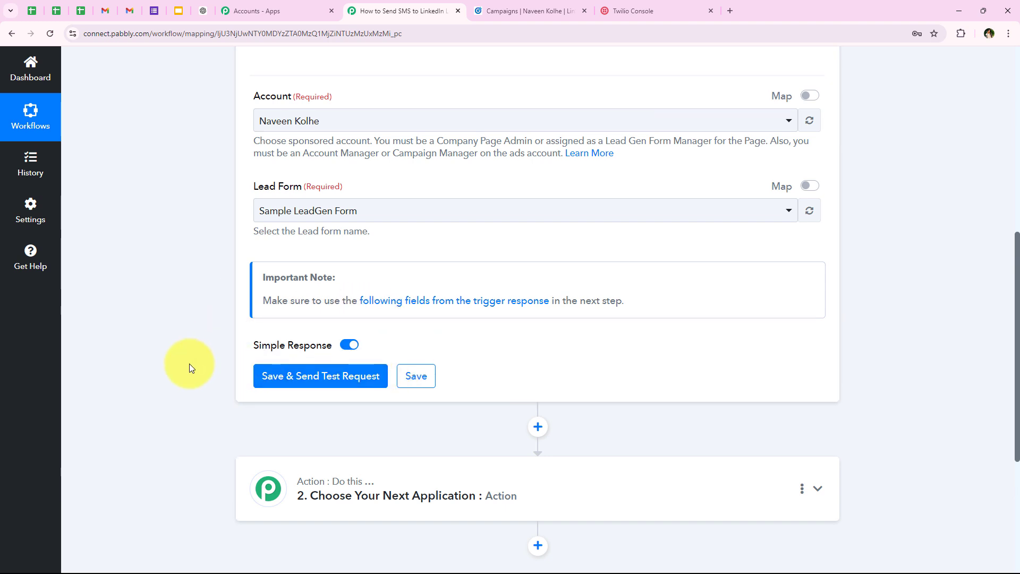
pyautogui.scroll(4, 189, 364)
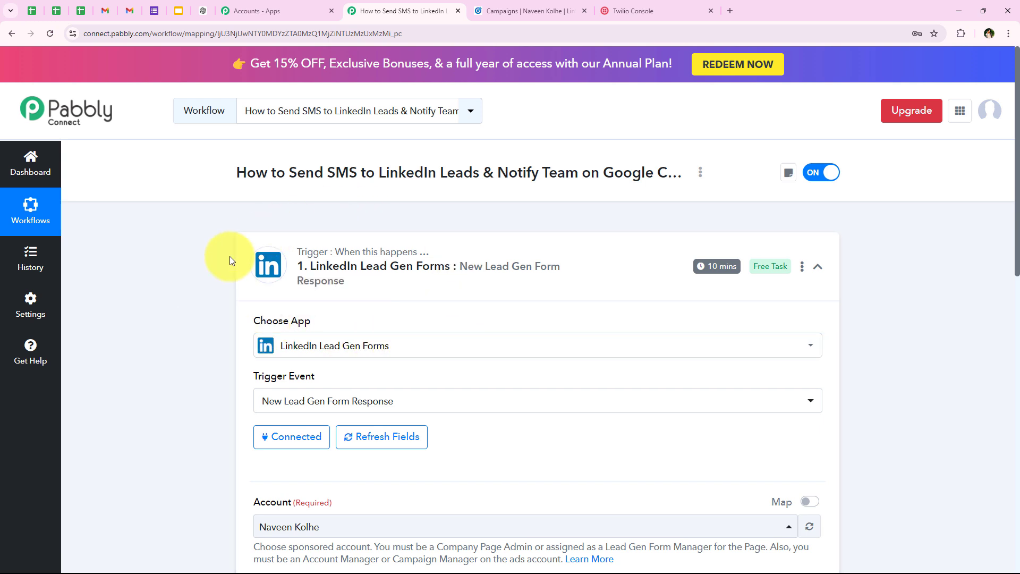
# Open the SEO & Digital Marketing ad from the 'Lead generation - Apr 5, 2023' campaign on LinkedIn
pyautogui.click(523, 11)
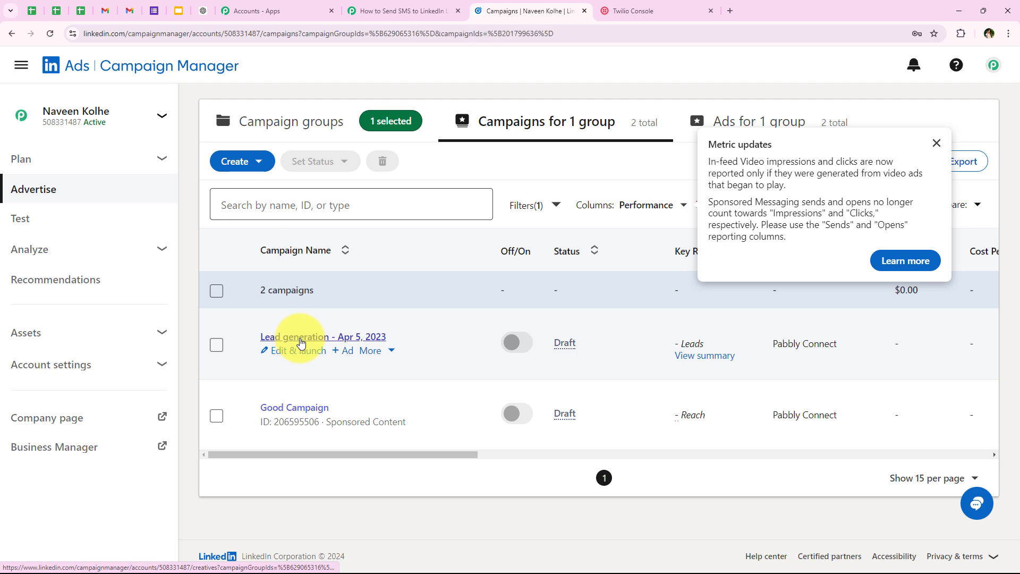
pyautogui.click(300, 340)
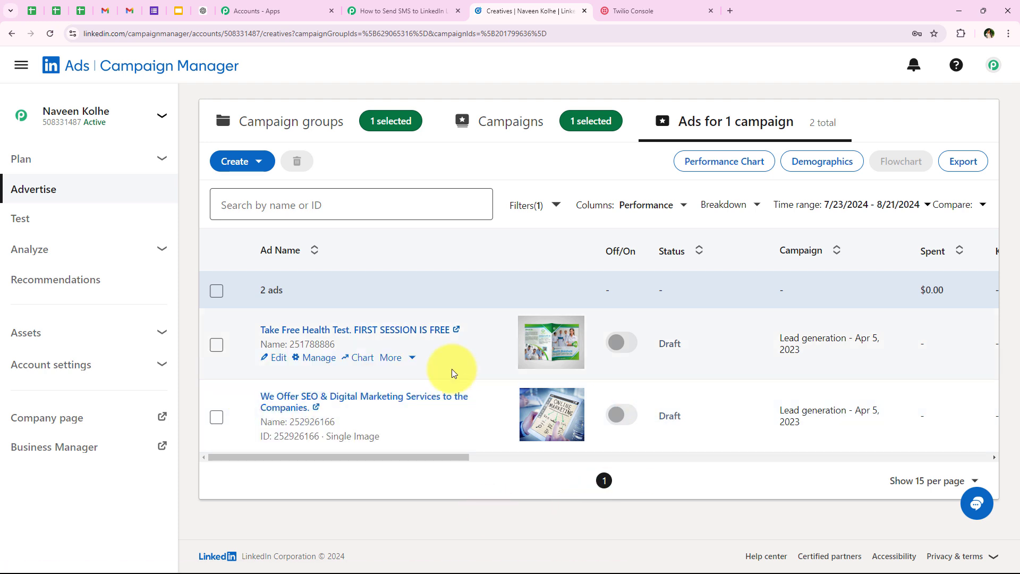
pyautogui.moveTo(406, 458); pyautogui.dragTo(317, 458)
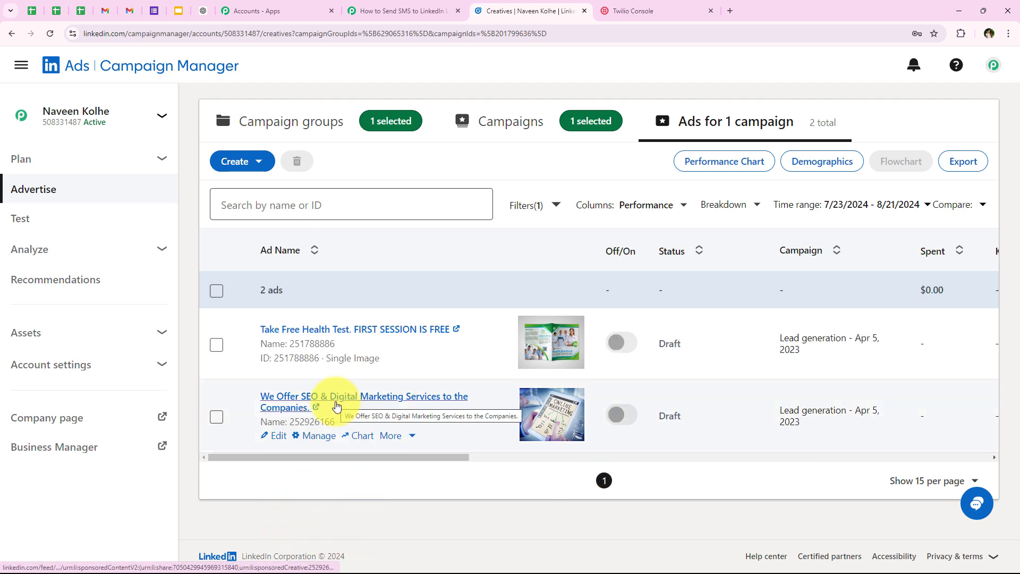
pyautogui.click(336, 406)
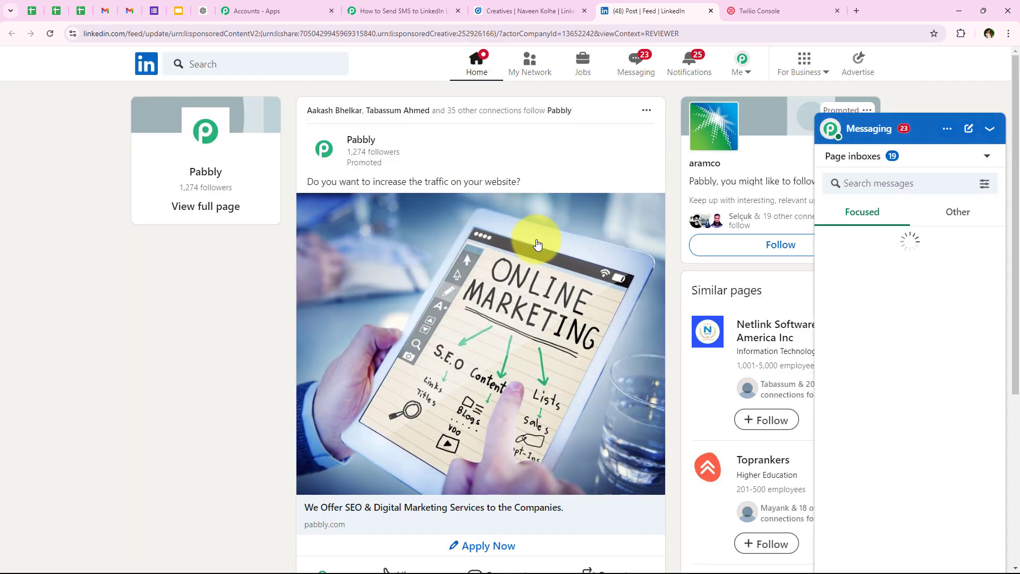
# Open the lead generation form on the sponsored Pabbly post
pyautogui.scroll(-1, 506, 288)
pyautogui.scroll(-2, 506, 288)
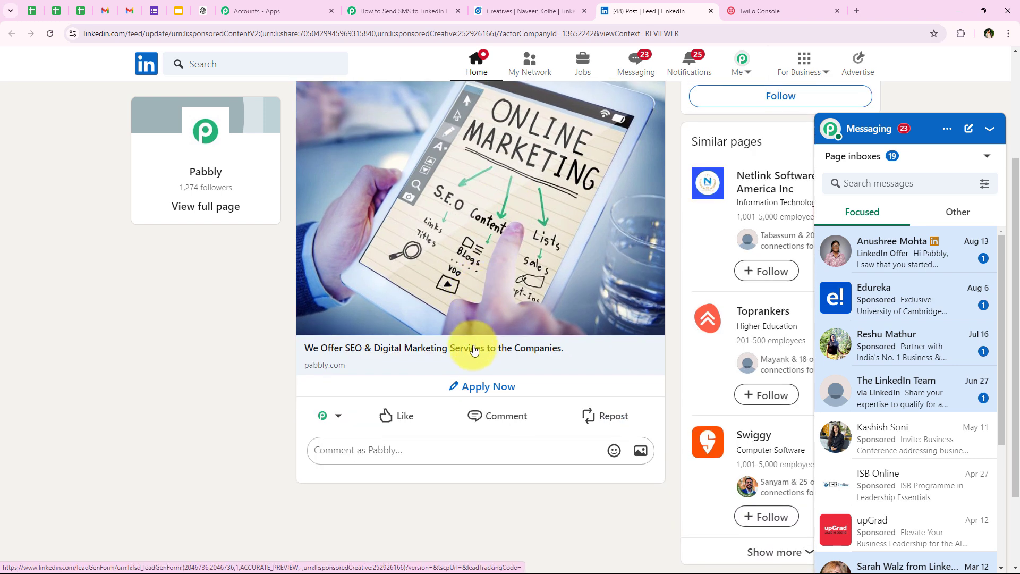
pyautogui.scroll(2, 307, 376)
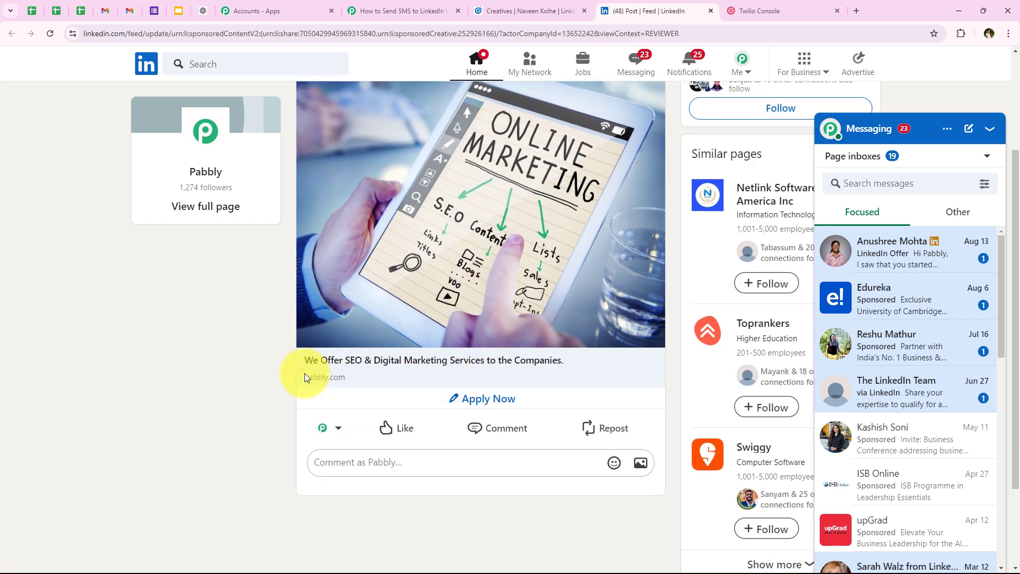
pyautogui.scroll(-2, 308, 376)
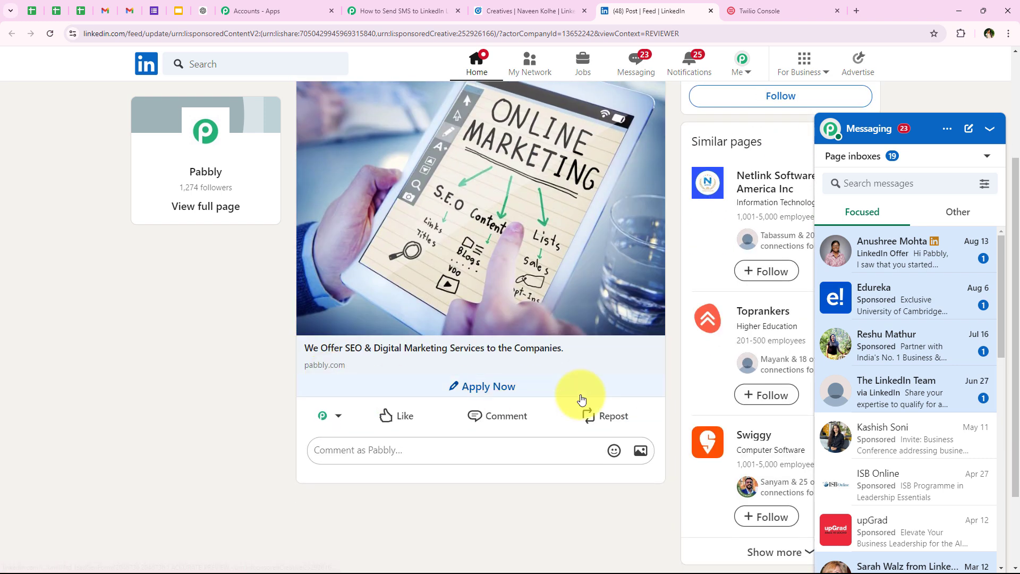
pyautogui.click(495, 389)
pyautogui.scroll(-1, 359, 378)
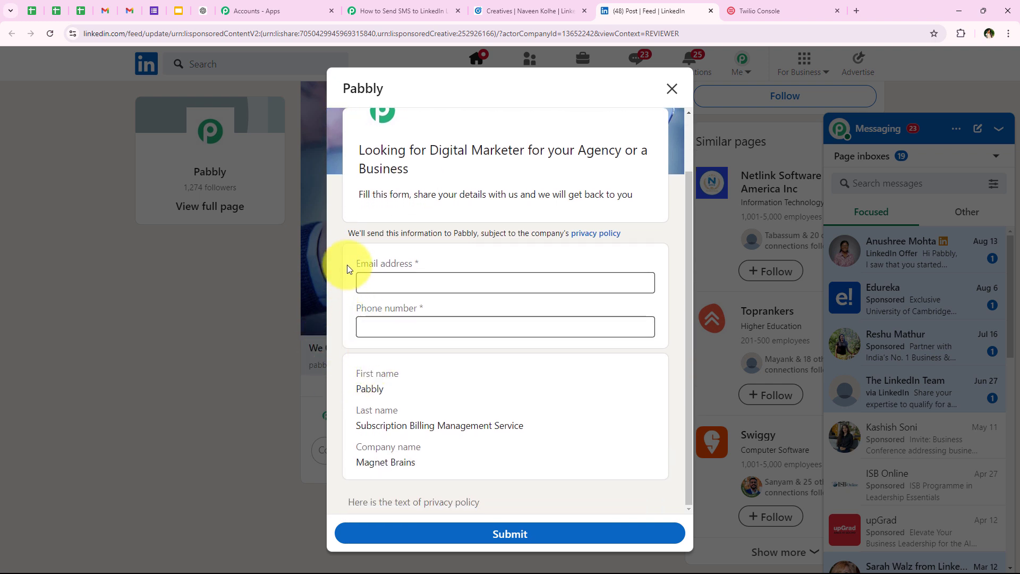
# Review the blank Email and Phone fields and the prefilled name and company fields
pyautogui.moveTo(348, 267); pyautogui.dragTo(432, 269)
pyautogui.moveTo(346, 310); pyautogui.dragTo(472, 310)
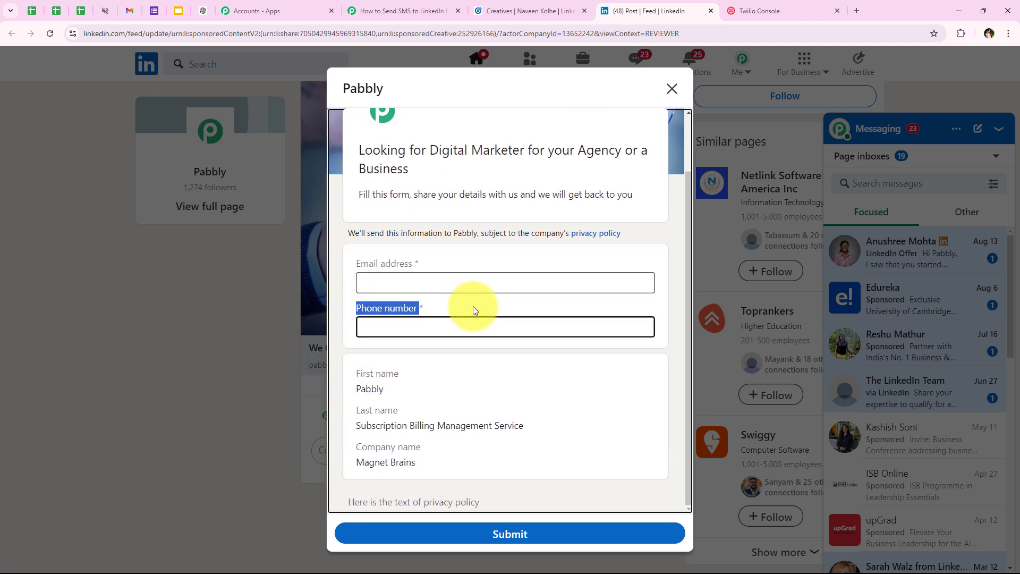
pyautogui.click(422, 360)
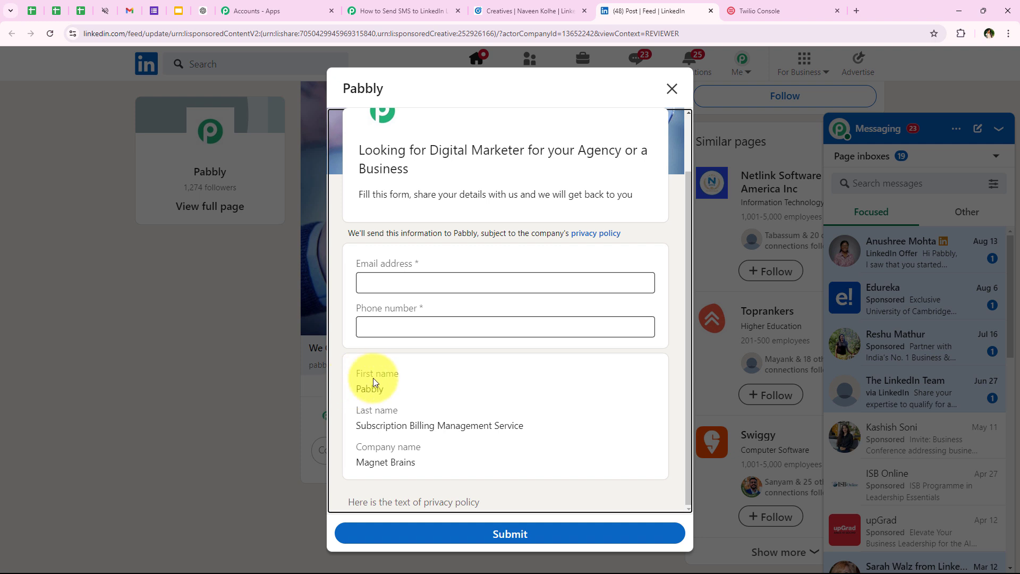
pyautogui.moveTo(353, 410); pyautogui.dragTo(399, 411)
pyautogui.moveTo(358, 449); pyautogui.dragTo(355, 382)
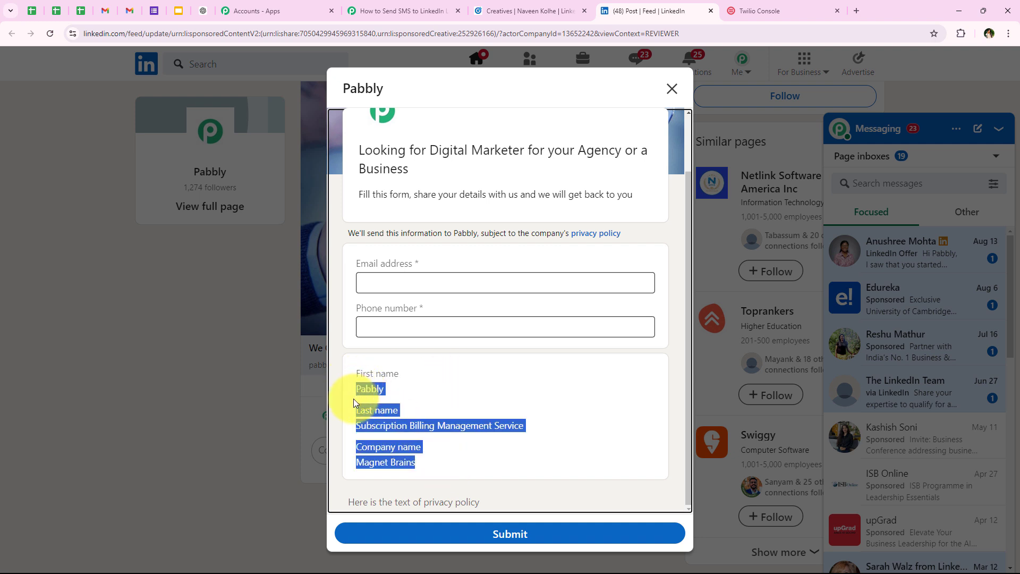
pyautogui.click(353, 399)
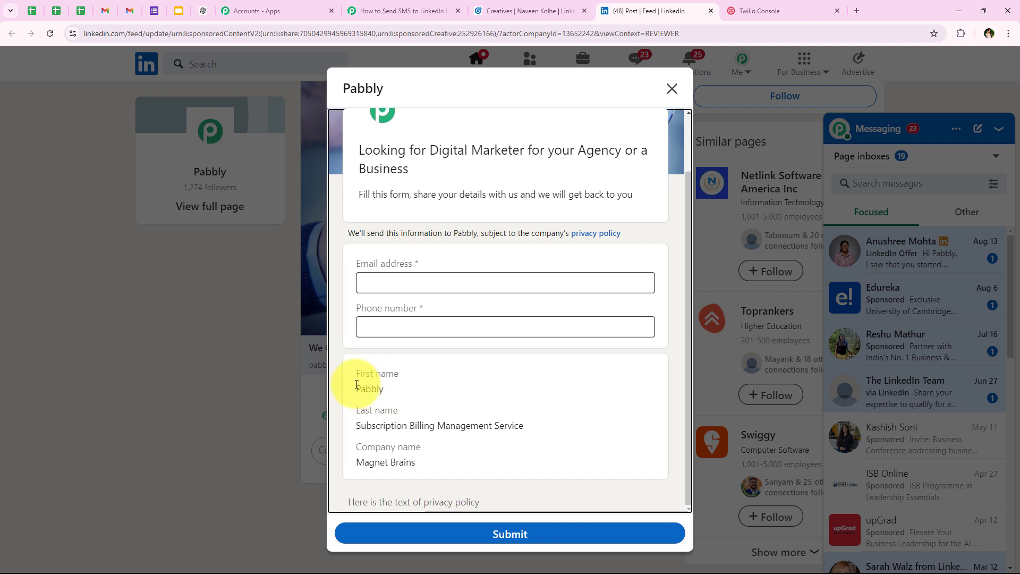
pyautogui.moveTo(357, 389); pyautogui.dragTo(420, 348)
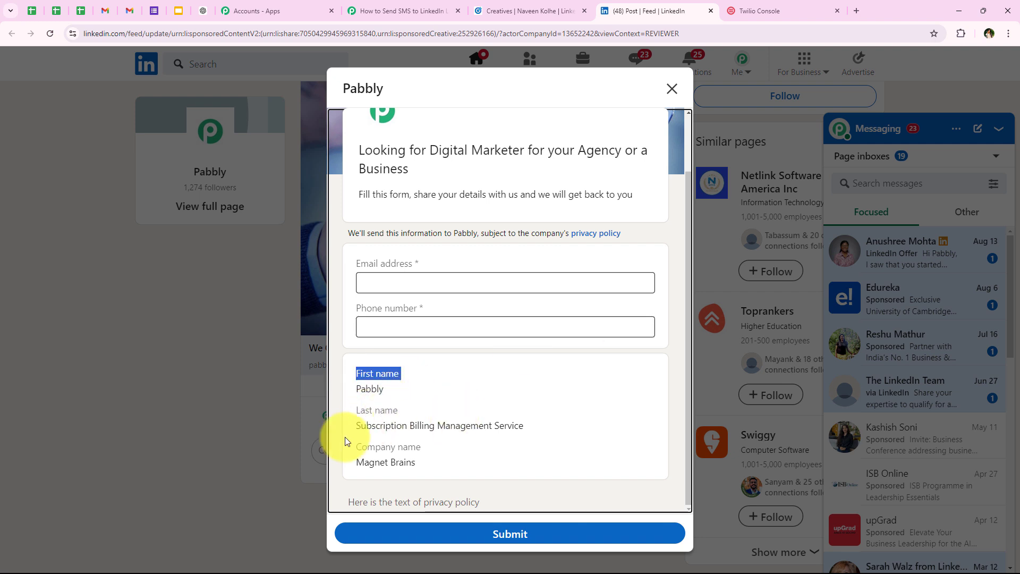
pyautogui.scroll(3, 424, 465)
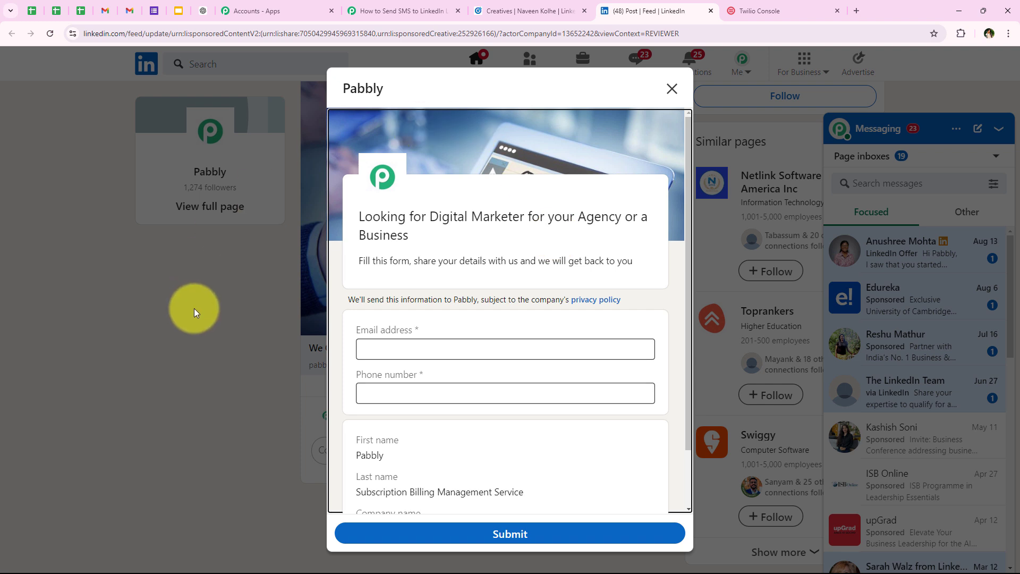
pyautogui.scroll(-1, 431, 367)
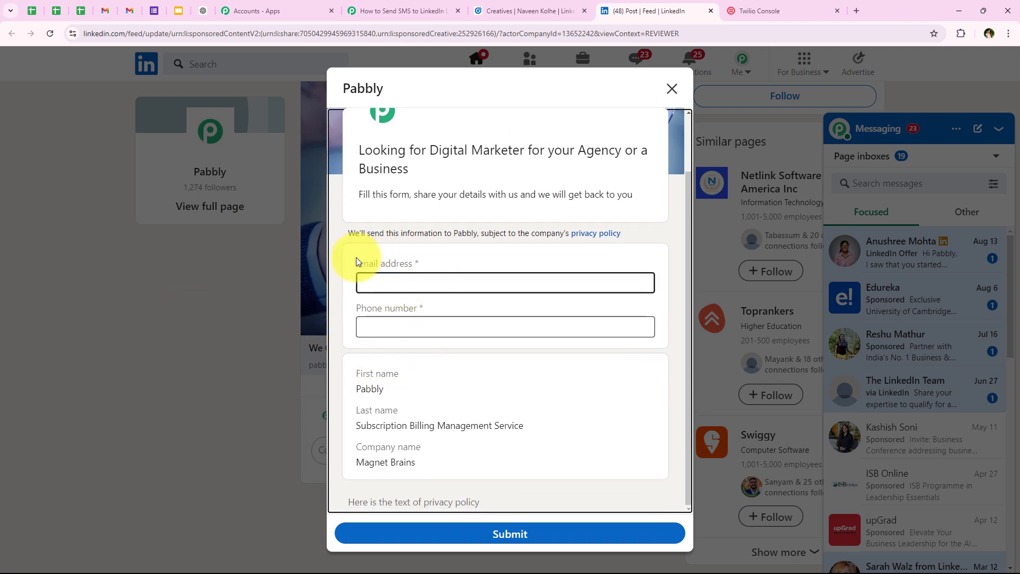
pyautogui.moveTo(356, 257); pyautogui.dragTo(439, 258)
pyautogui.moveTo(338, 309); pyautogui.dragTo(451, 314)
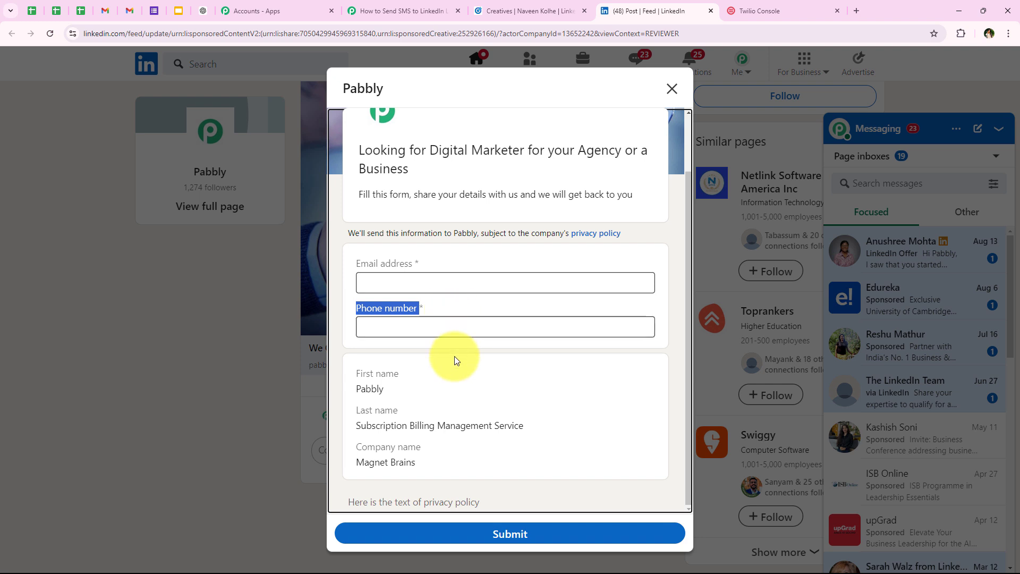
# Fill the lead form with a demo email and a test phone number, then submit it
pyautogui.click(401, 289)
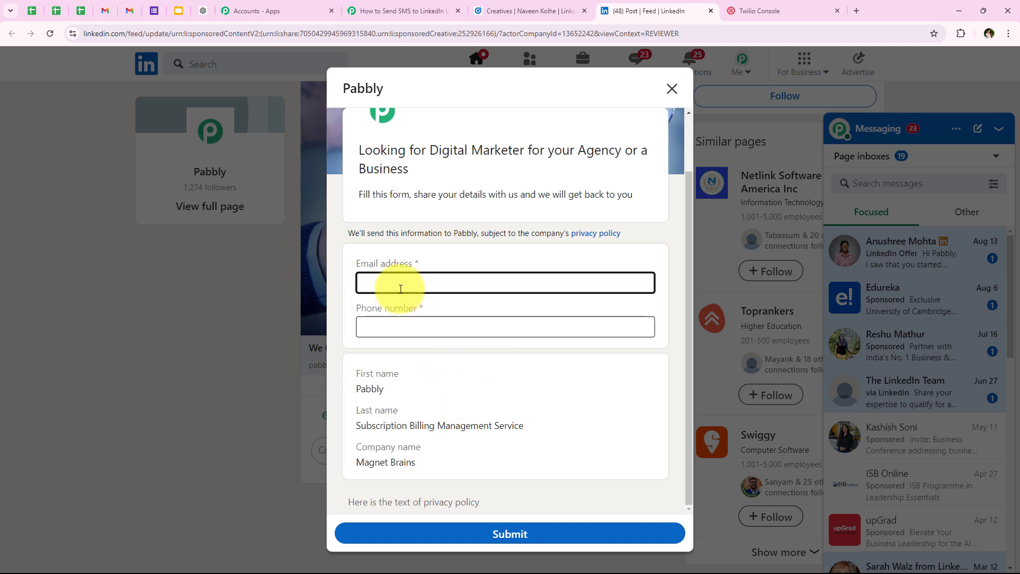
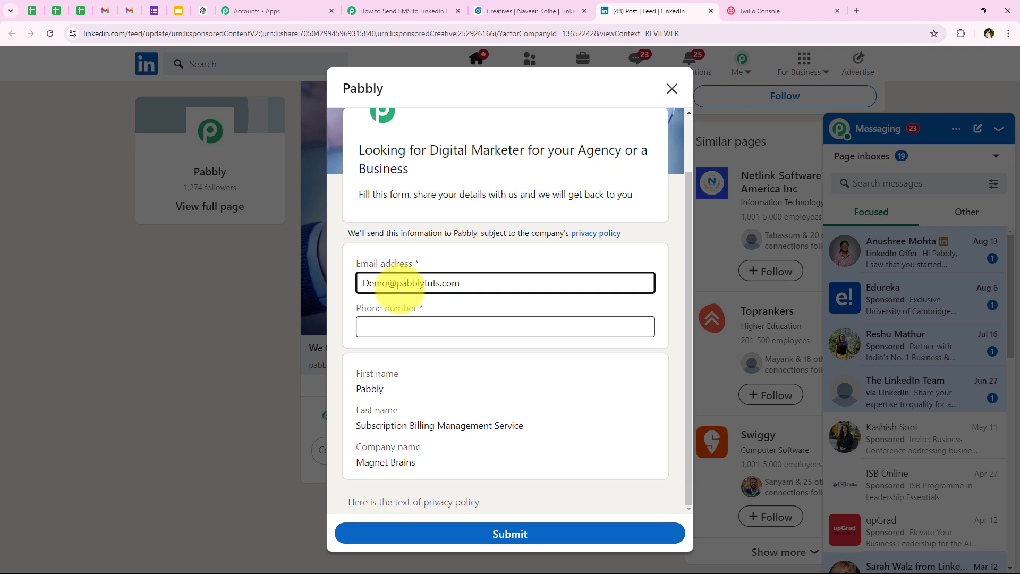
pyautogui.click(379, 328)
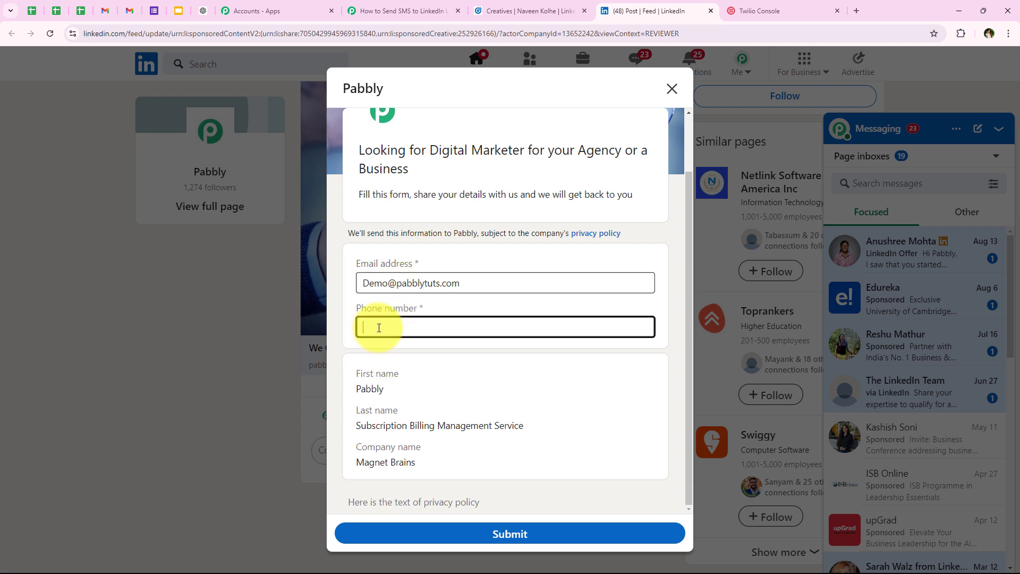
pyautogui.write('1212121212')
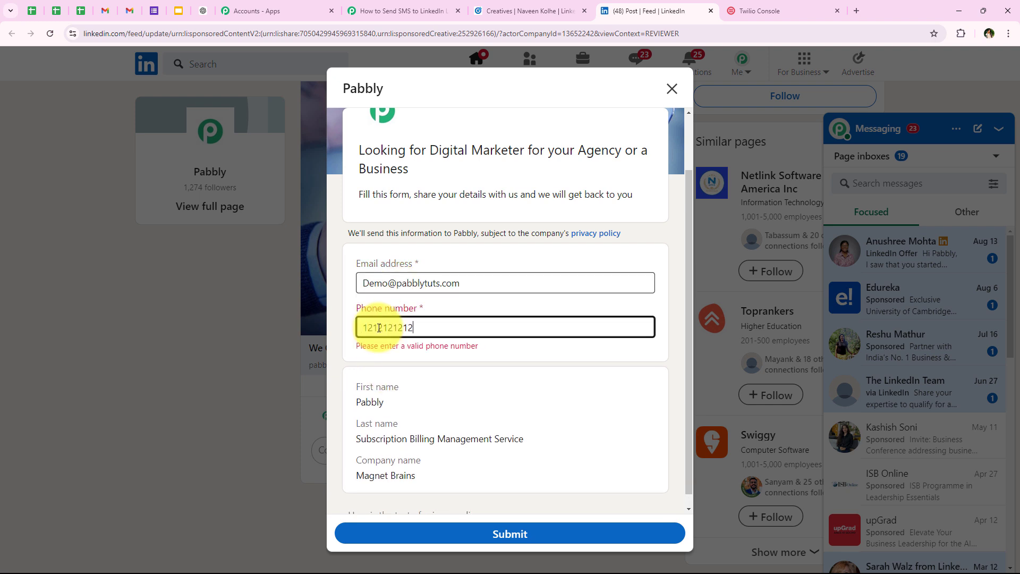
pyautogui.write('12')
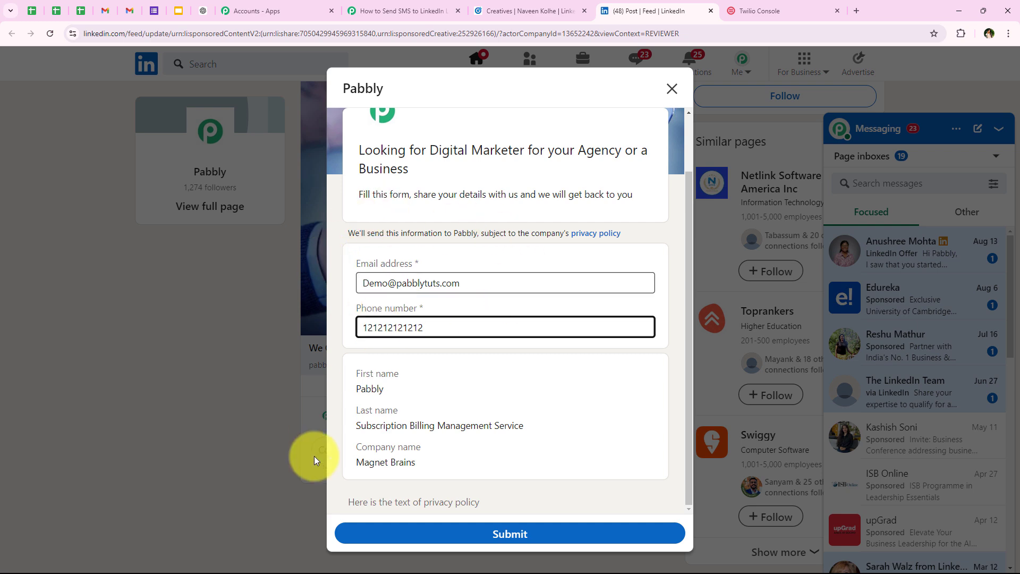
pyautogui.click(474, 532)
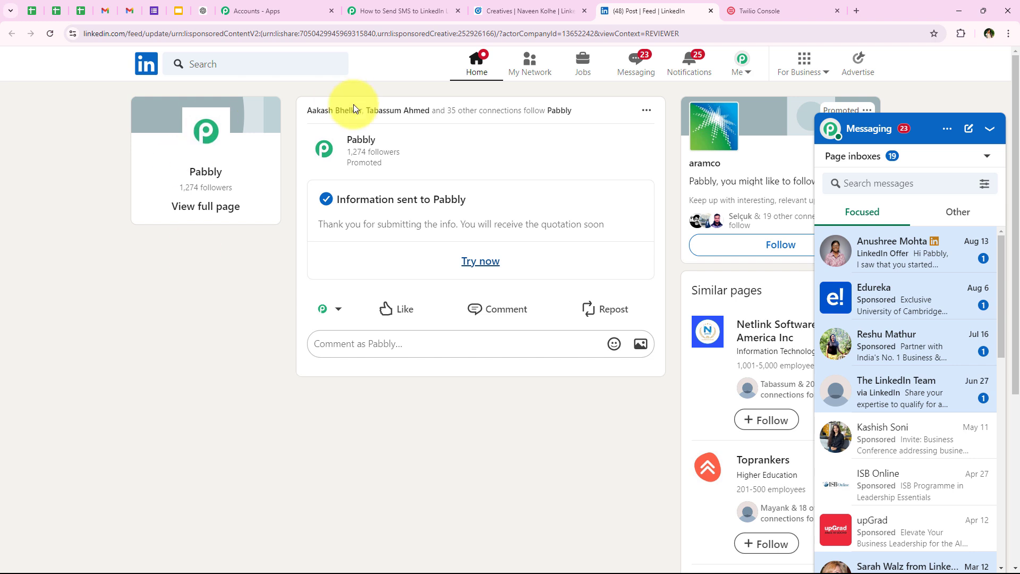
# Check the 'Information sent to Pabbly' confirmation and return to the Pabbly Connect workflow
pyautogui.moveTo(336, 199); pyautogui.dragTo(470, 197)
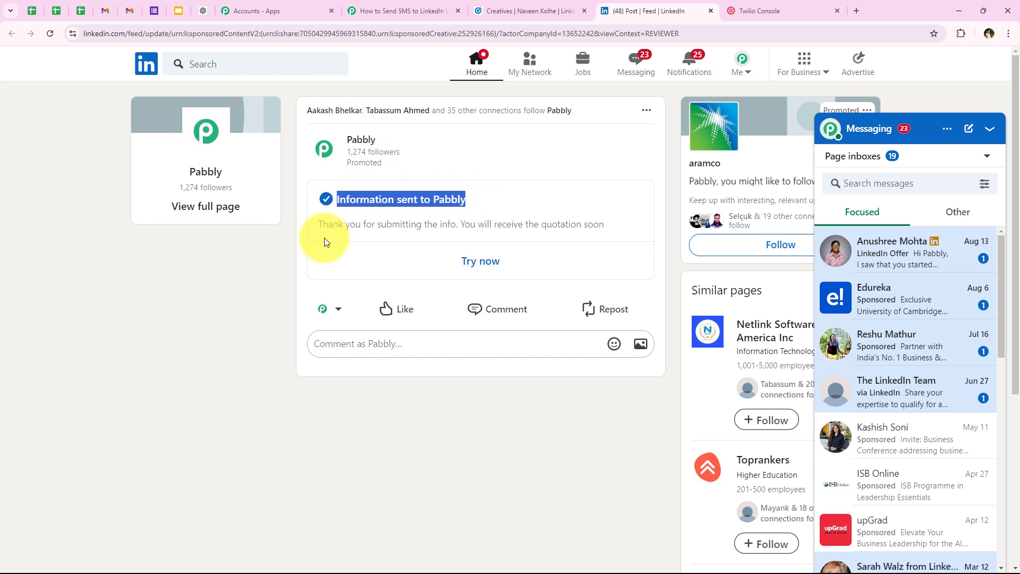
pyautogui.moveTo(311, 228); pyautogui.dragTo(620, 243)
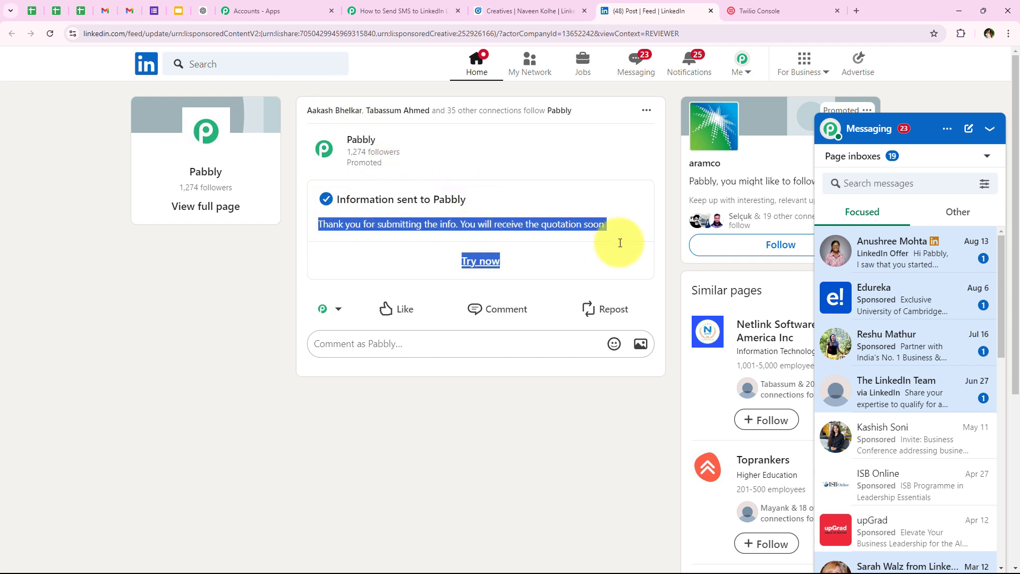
pyautogui.click(232, 312)
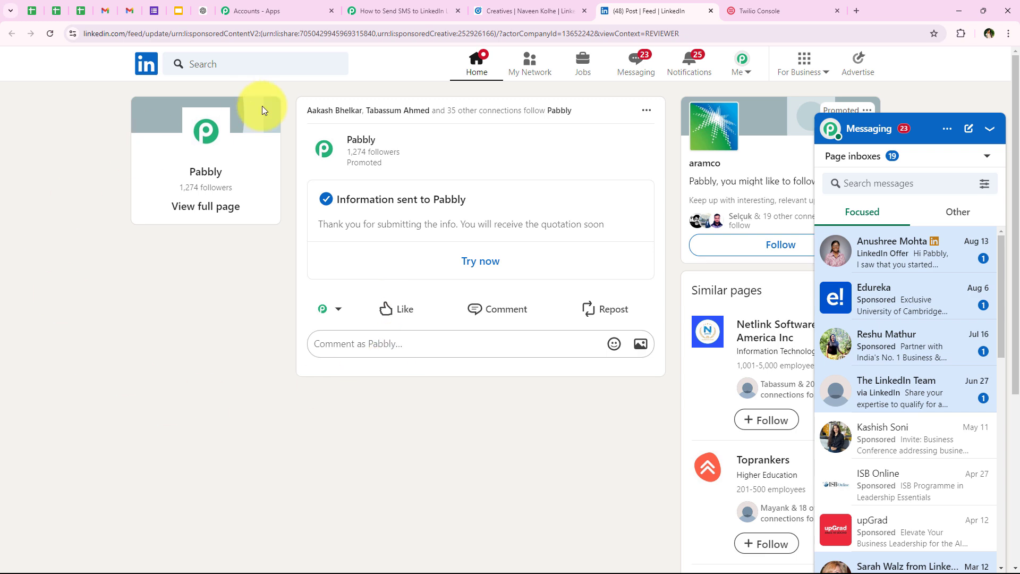
pyautogui.click(366, 10)
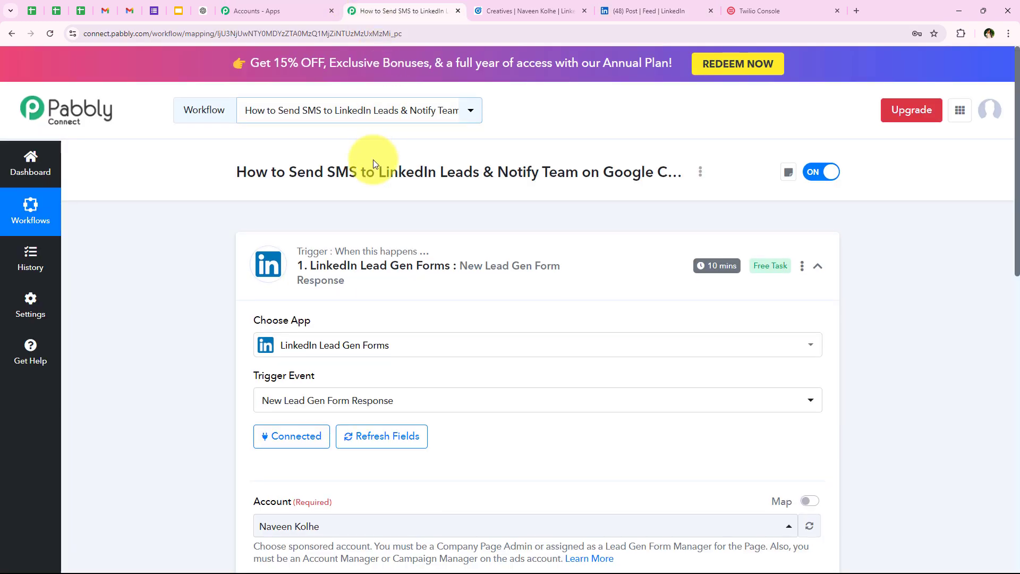
# Fetch the new LinkedIn lead with a test request and review its captured email value
pyautogui.scroll(-4, 372, 165)
pyautogui.scroll(-4, 371, 173)
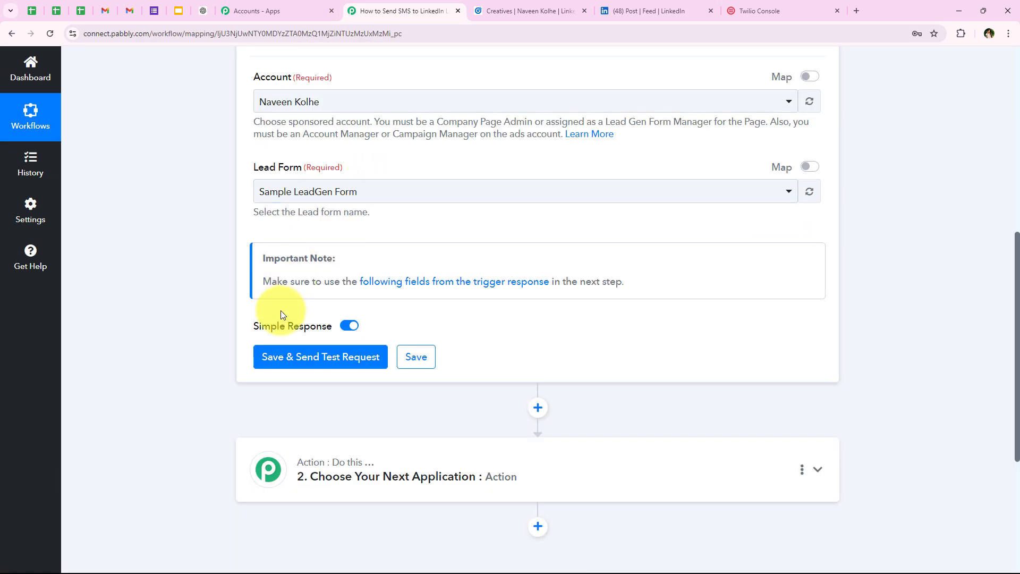
pyautogui.click(277, 362)
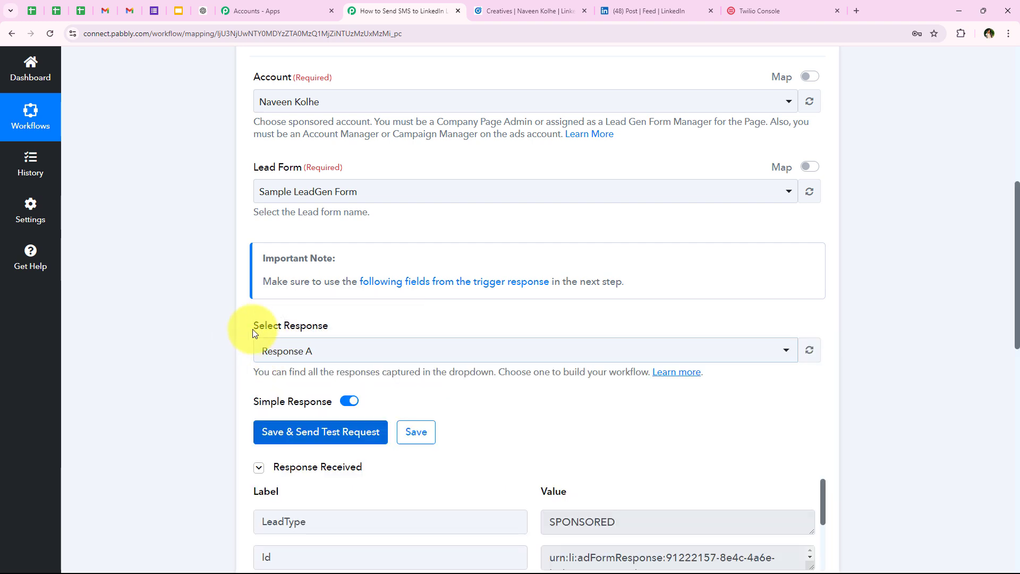
pyautogui.scroll(-3, 598, 230)
pyautogui.scroll(1, 598, 230)
pyautogui.scroll(2, 599, 230)
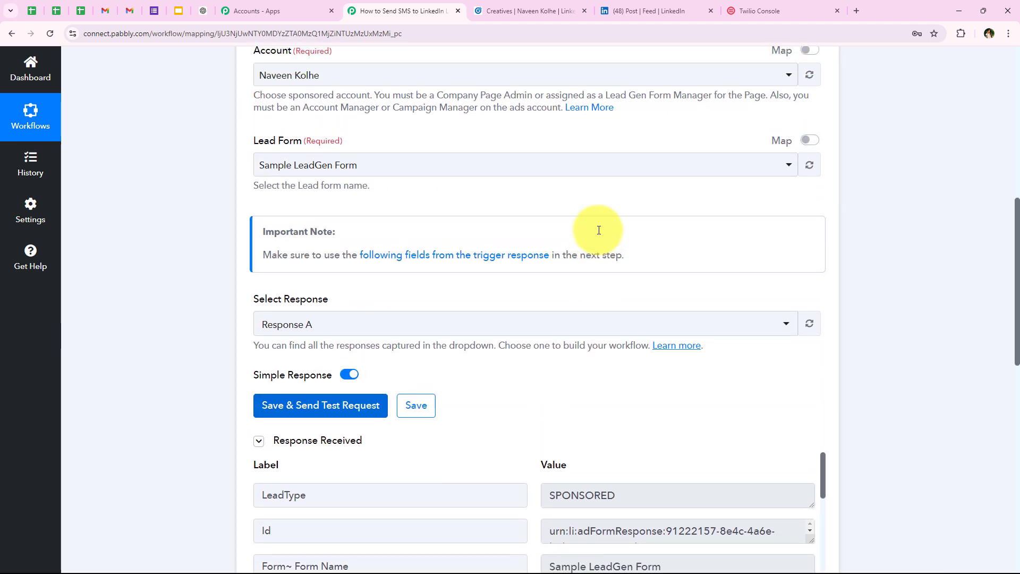
pyautogui.scroll(-4, 598, 231)
pyautogui.scroll(-6, 598, 234)
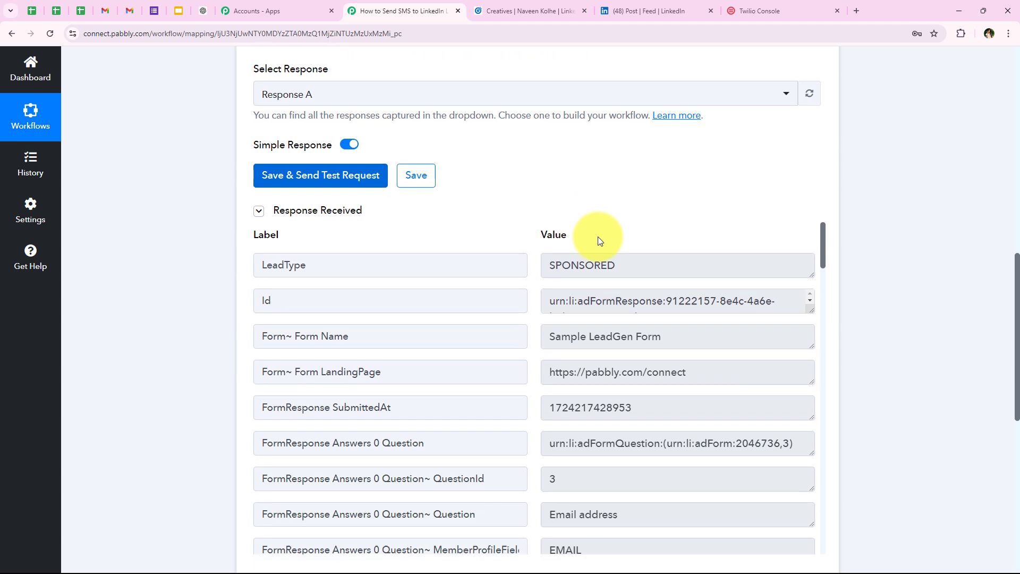
pyautogui.scroll(-2, 569, 268)
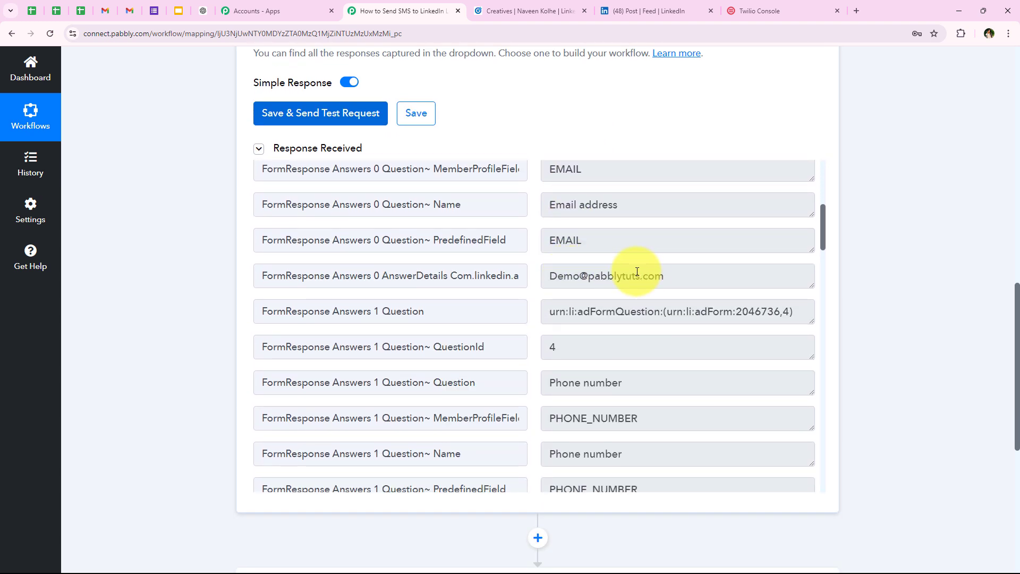
pyautogui.scroll(2, 645, 269)
pyautogui.moveTo(683, 383); pyautogui.dragTo(546, 392)
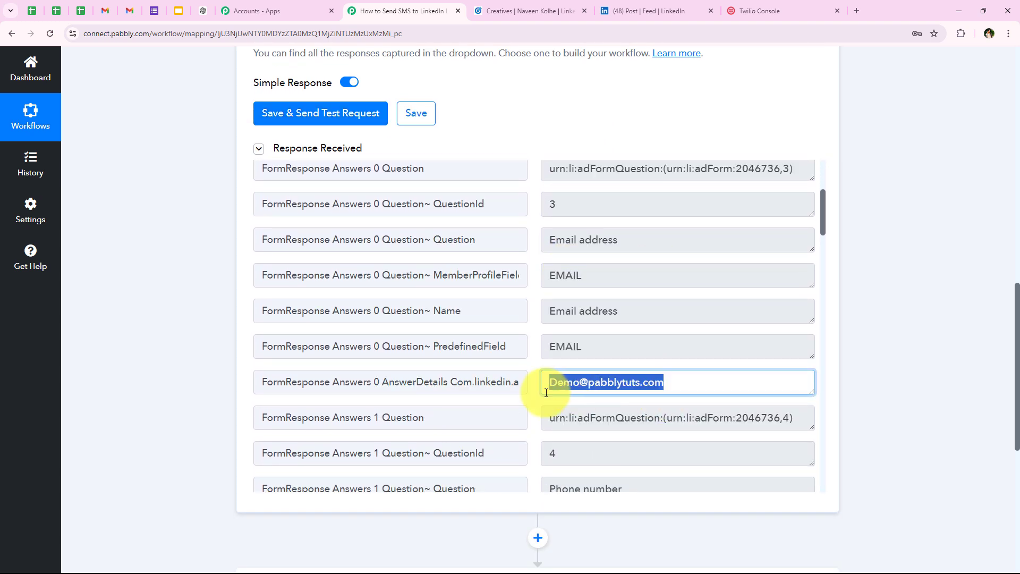
pyautogui.click(553, 389)
# Inspect the lead's answer fields, including the first name value Pabbly
pyautogui.scroll(-4, 576, 355)
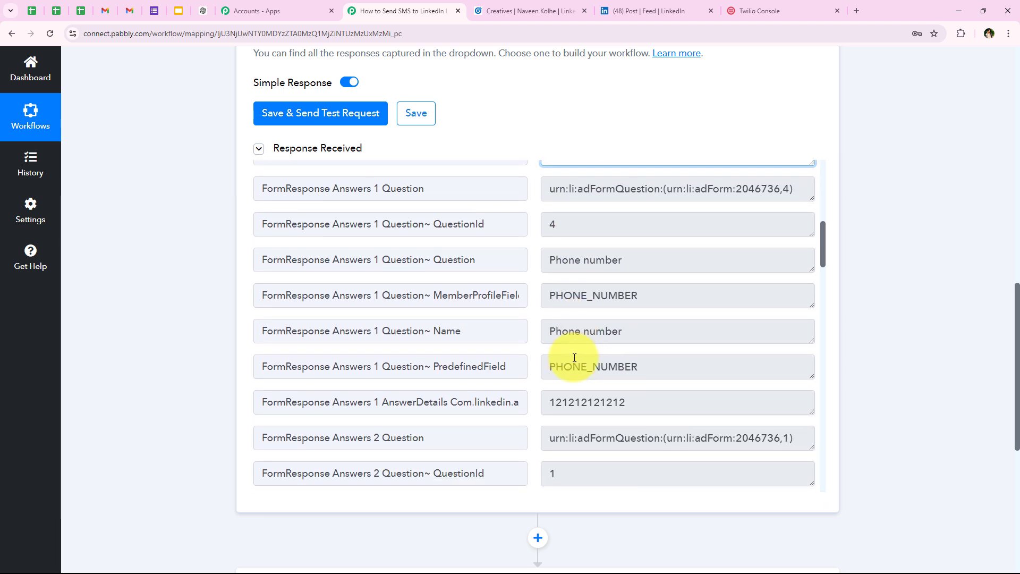
pyautogui.scroll(-2, 574, 358)
pyautogui.moveTo(630, 313); pyautogui.dragTo(519, 313)
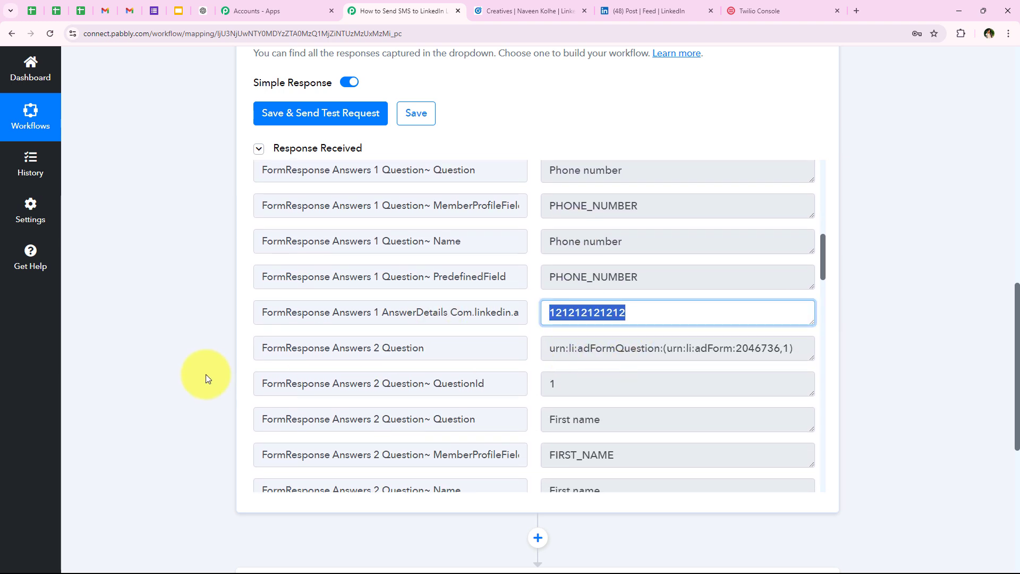
pyautogui.scroll(-5, 500, 367)
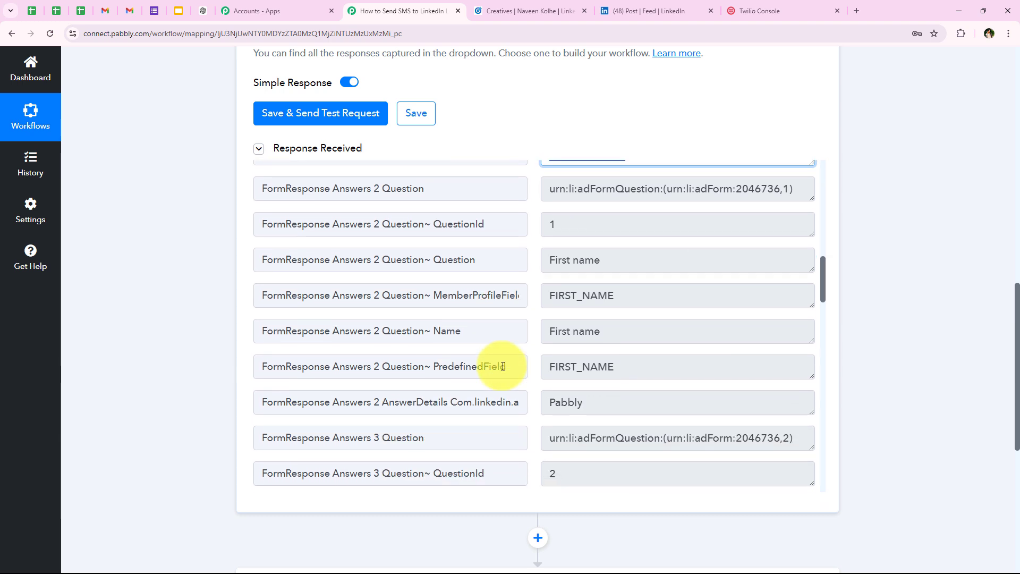
pyautogui.scroll(-5, 498, 372)
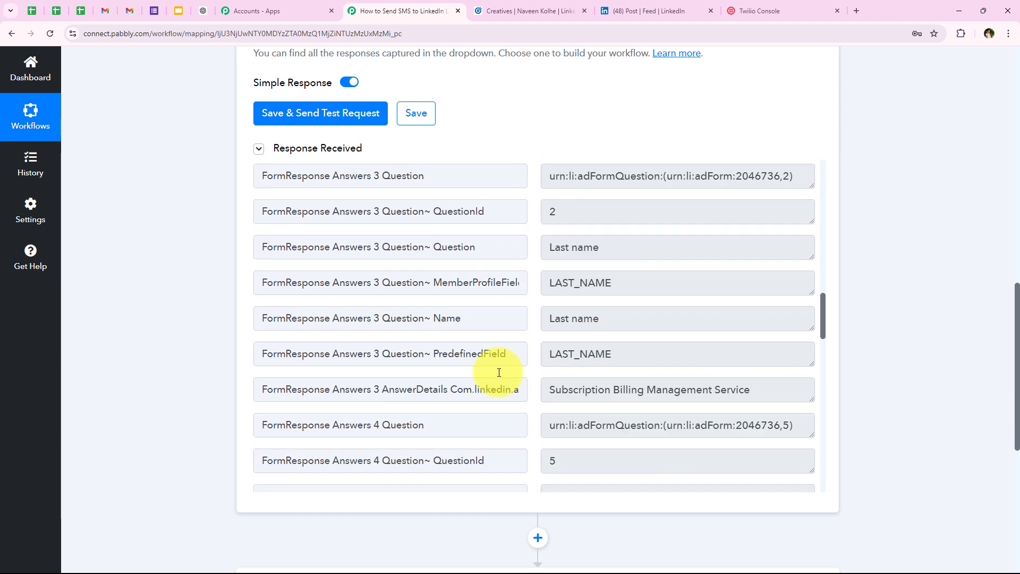
pyautogui.scroll(3, 499, 375)
pyautogui.scroll(3, 499, 377)
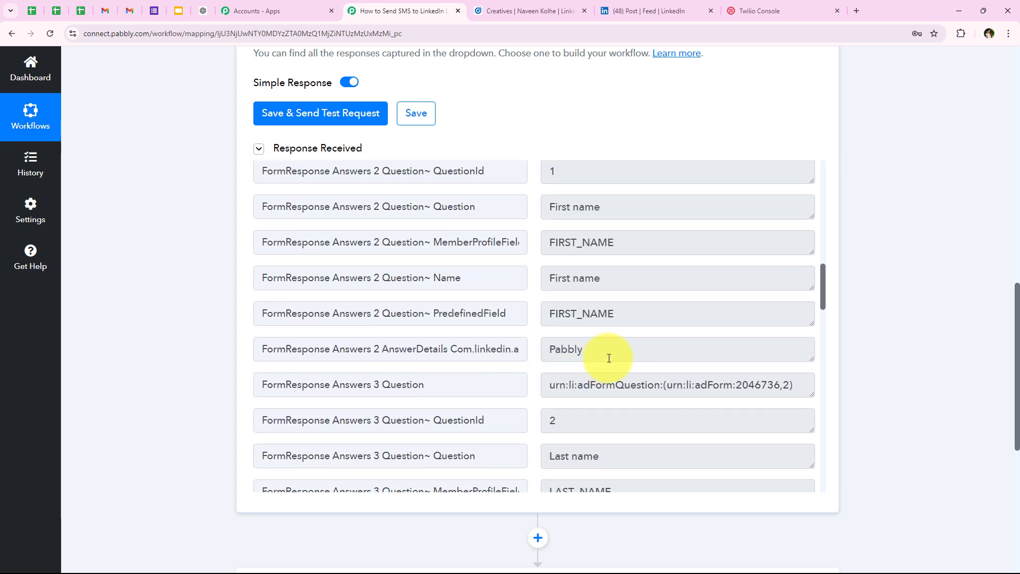
pyautogui.doubleClick(610, 351)
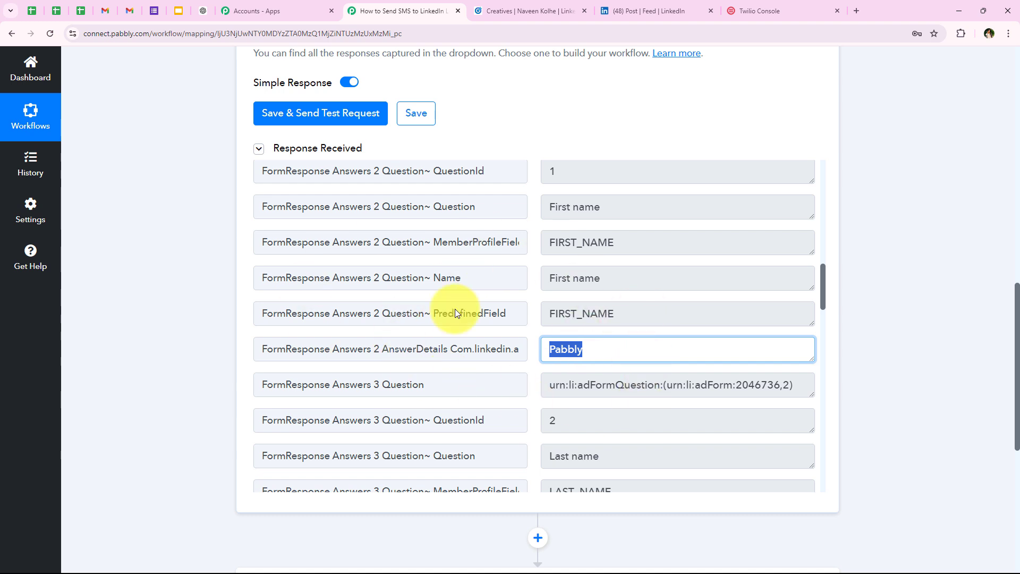
pyautogui.click(527, 11)
pyautogui.click(351, 10)
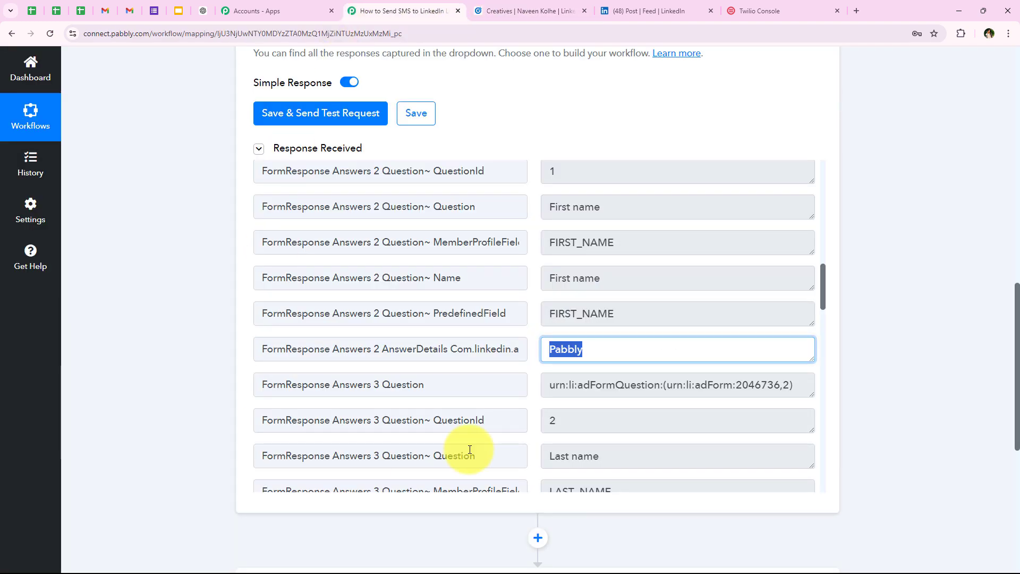
# Review the remaining answers down to the company answer Magnet Brains
pyautogui.scroll(-4, 601, 383)
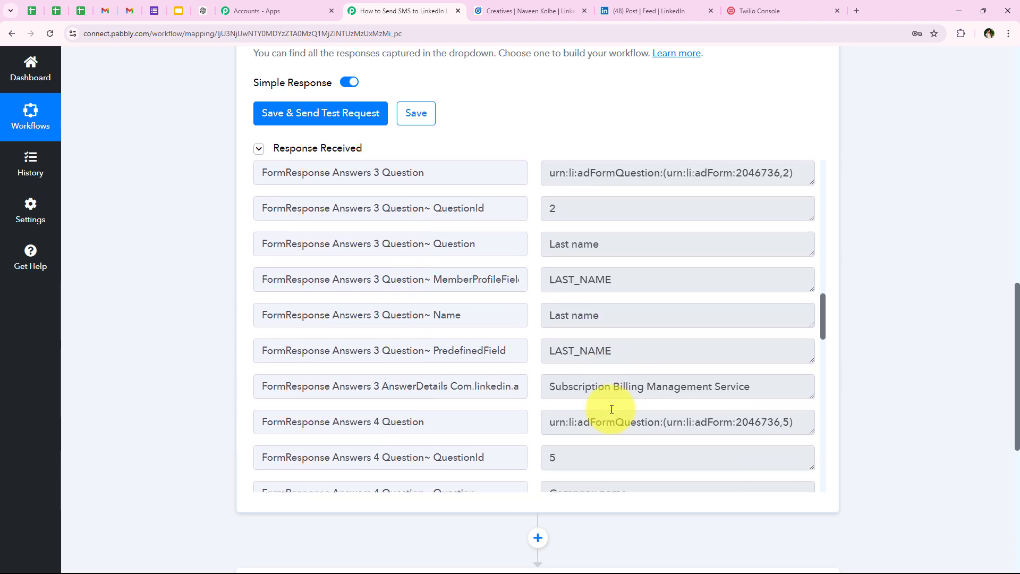
pyautogui.moveTo(786, 386); pyautogui.dragTo(491, 397)
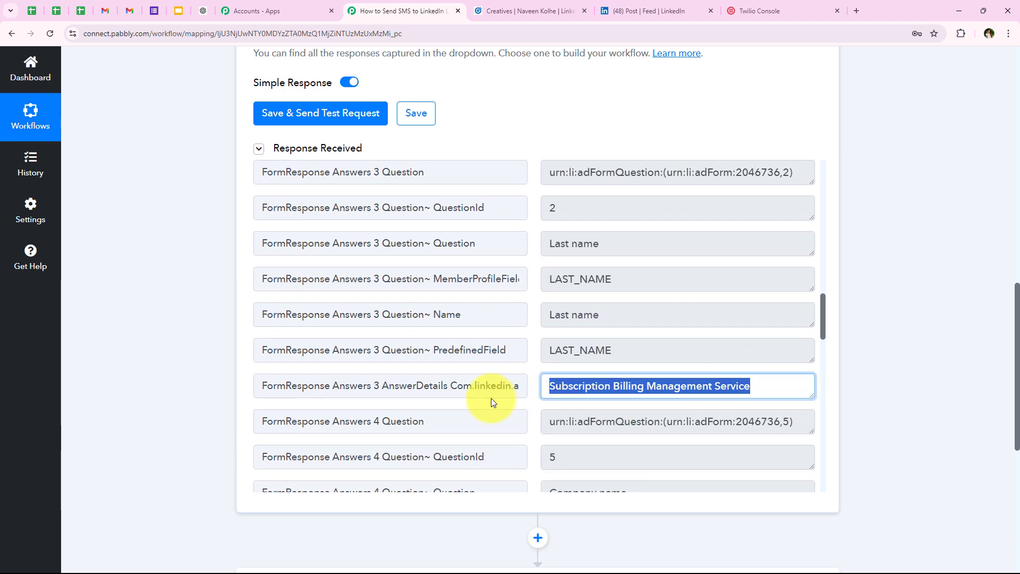
pyautogui.scroll(-1, 521, 398)
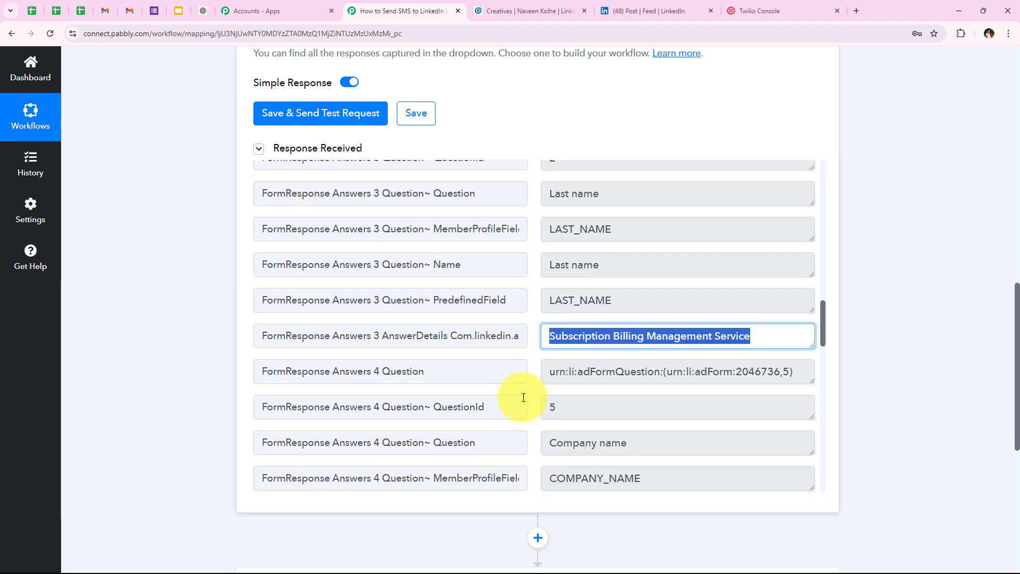
pyautogui.scroll(-4, 522, 391)
pyautogui.scroll(1, 616, 453)
pyautogui.moveTo(643, 476); pyautogui.dragTo(513, 477)
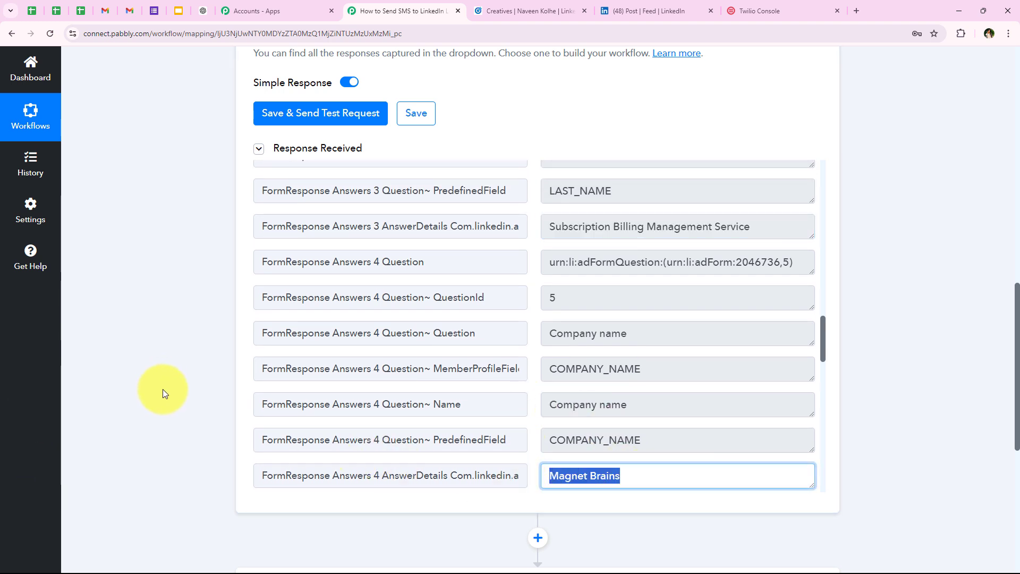
pyautogui.click(162, 389)
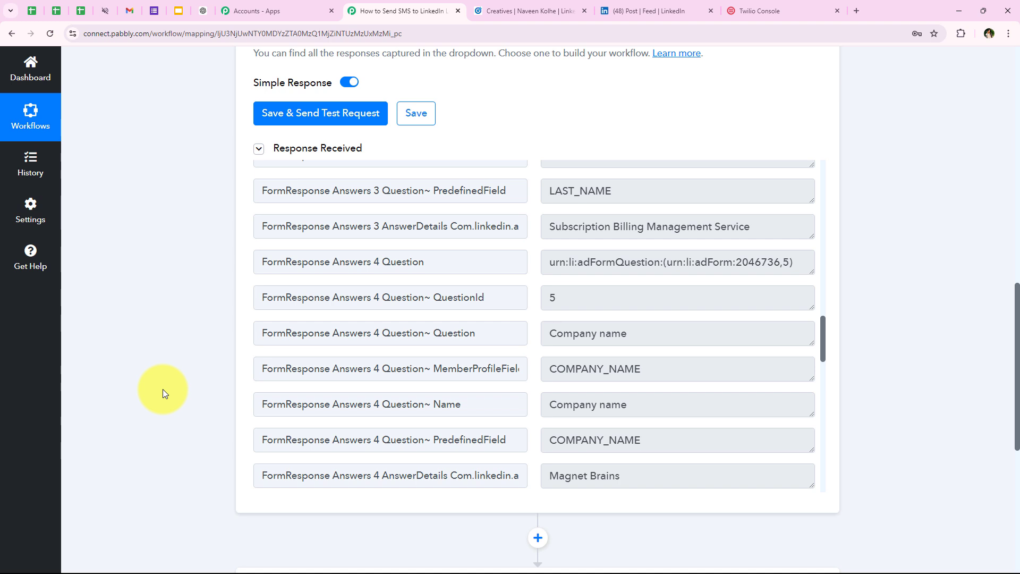
pyautogui.scroll(-1, 162, 389)
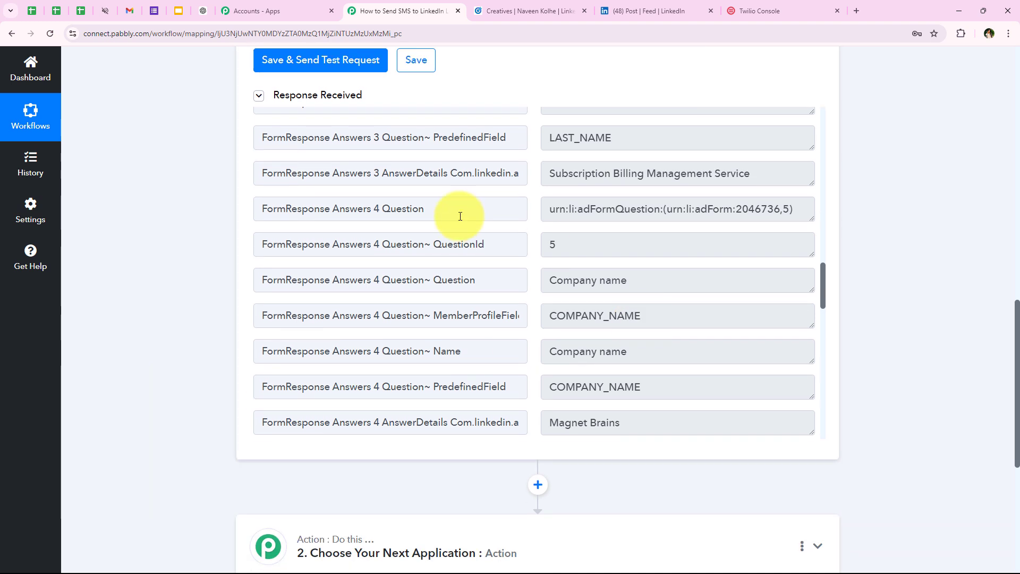
pyautogui.scroll(15, 204, 284)
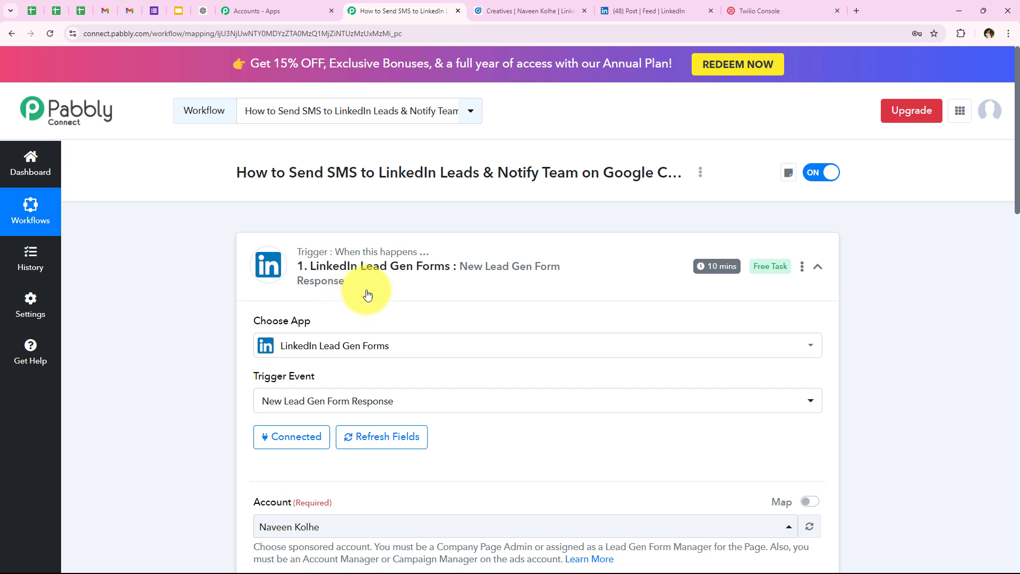
pyautogui.moveTo(707, 271)
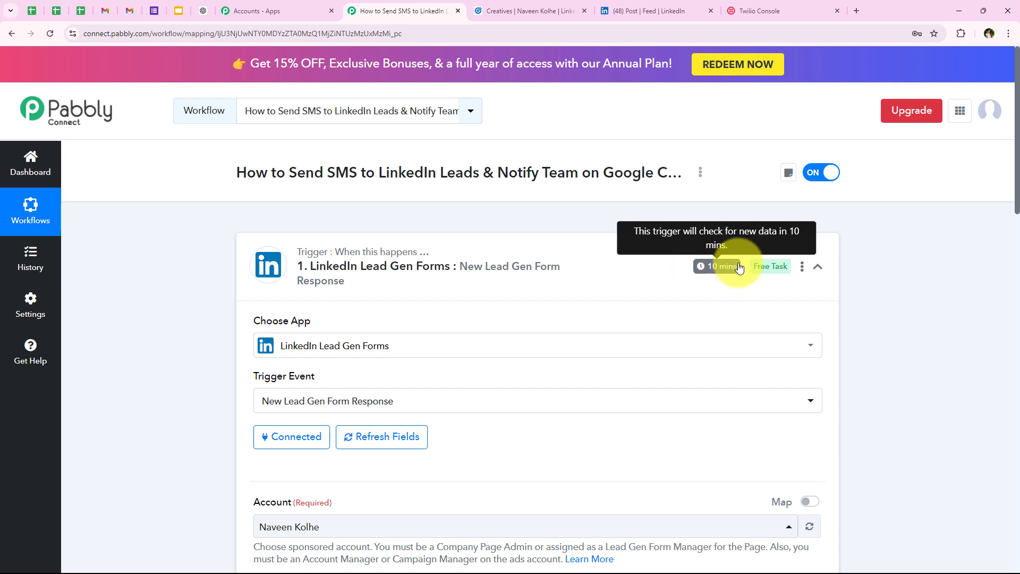
pyautogui.click(803, 267)
pyautogui.click(783, 333)
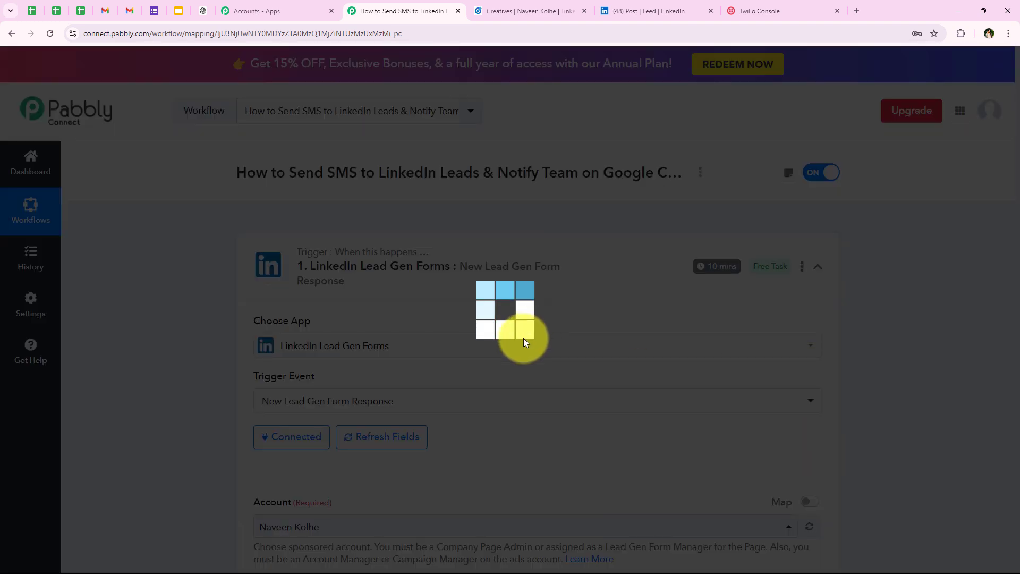
pyautogui.click(467, 313)
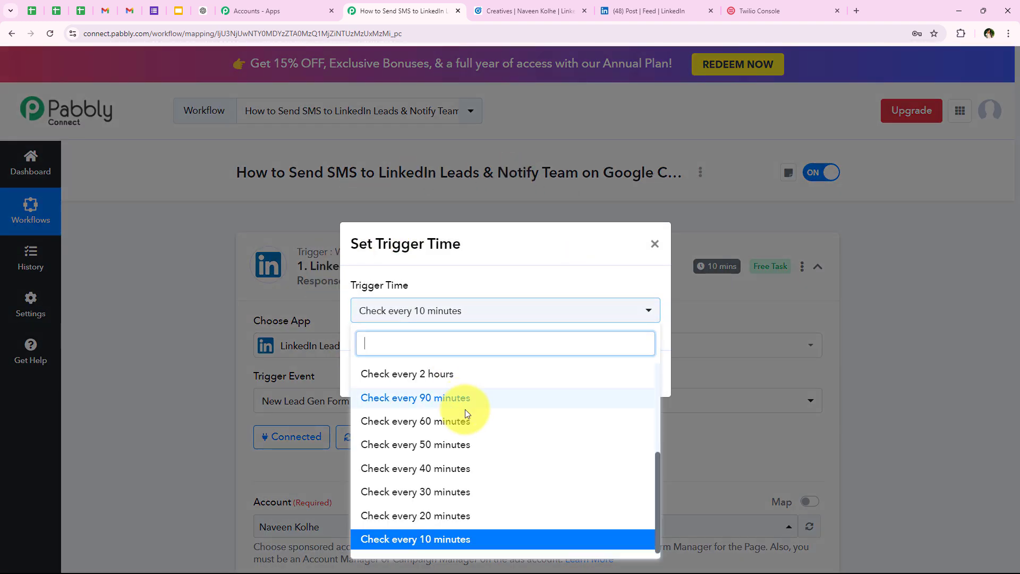
pyautogui.scroll(2, 422, 528)
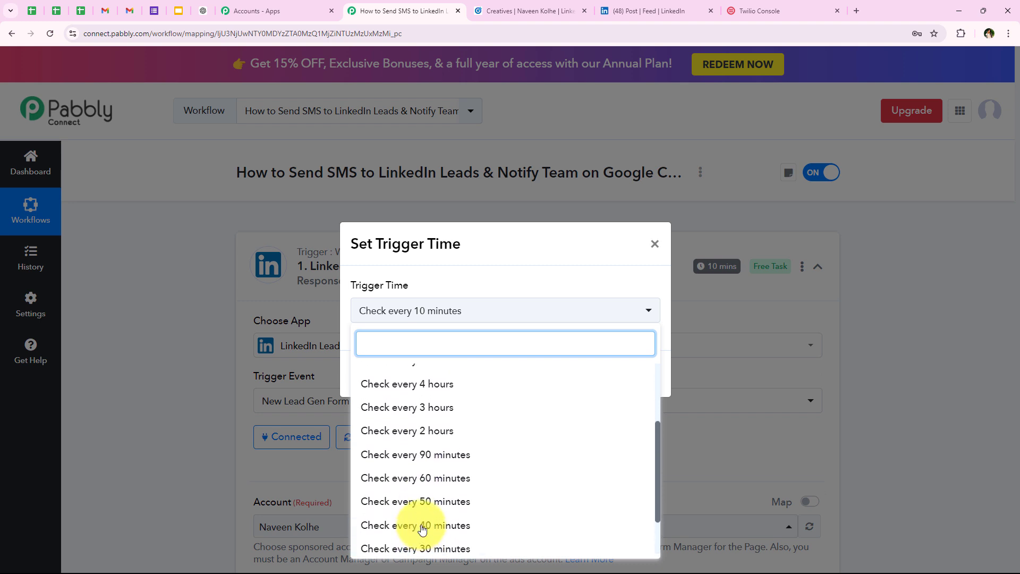
pyautogui.scroll(2, 420, 524)
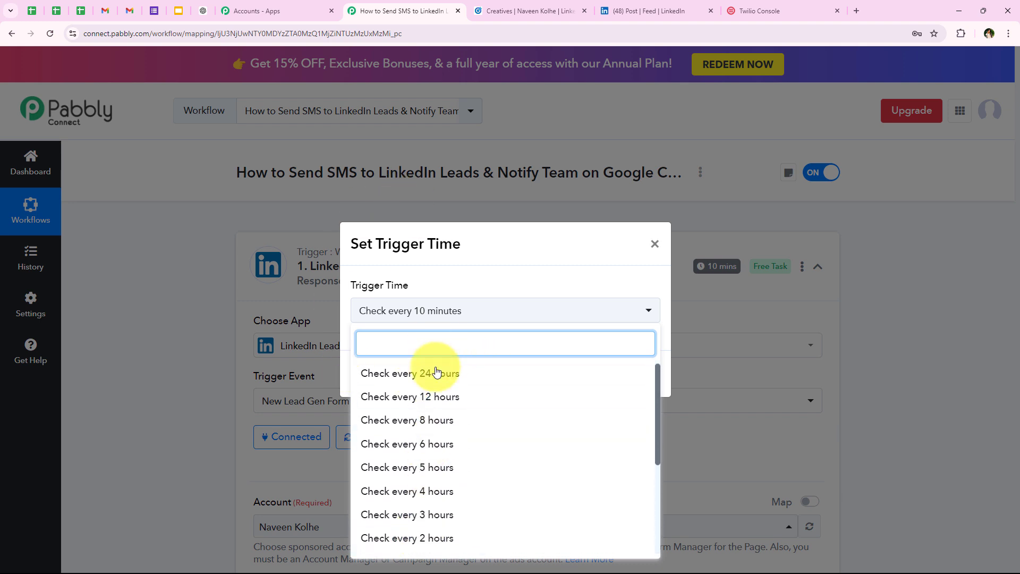
pyautogui.click(655, 243)
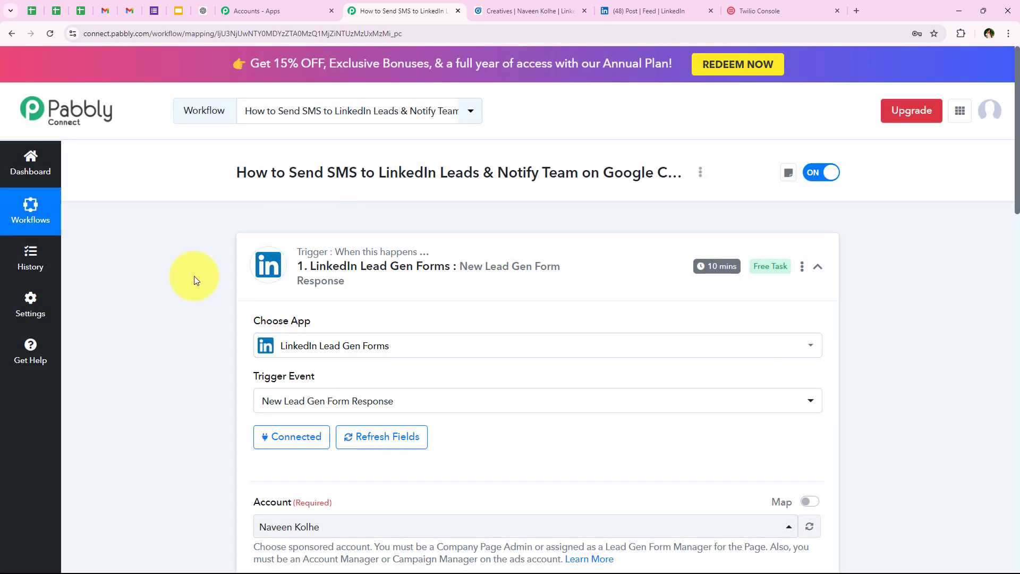
# Collapse the LinkedIn trigger and set step 2 to Twilio with the Send SMS Message event
pyautogui.click(334, 258)
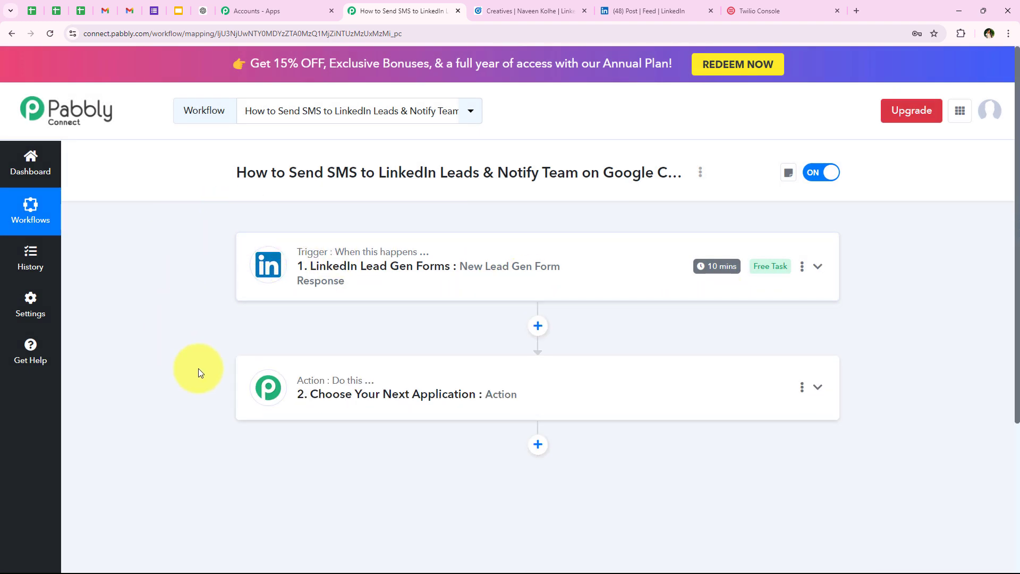
pyautogui.click(274, 390)
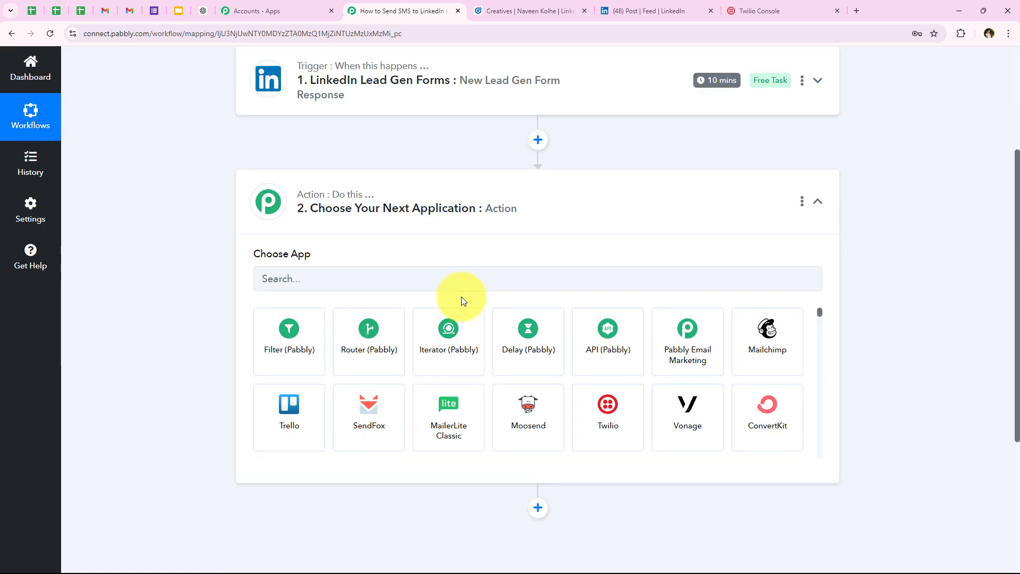
pyautogui.click(322, 279)
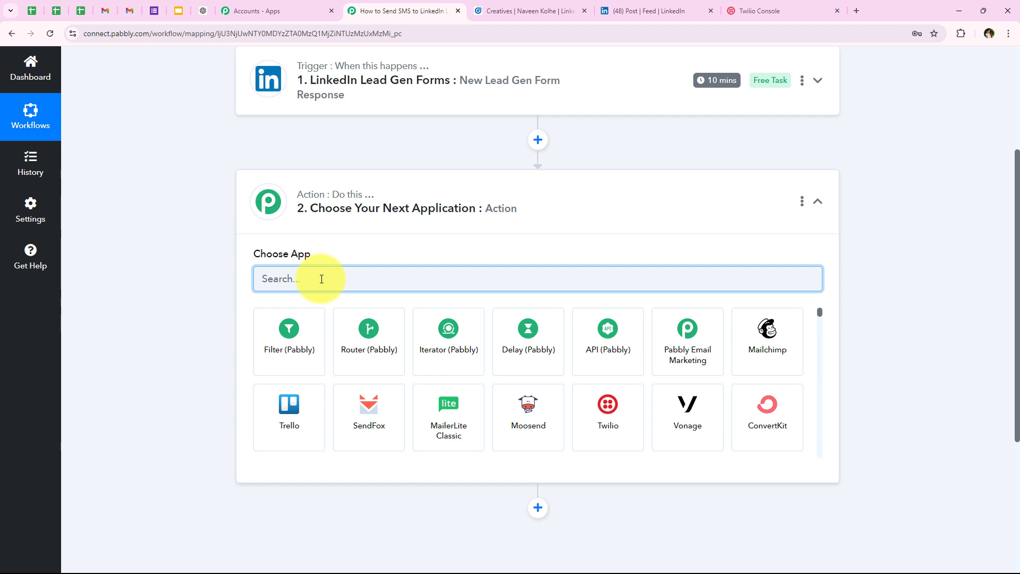
pyautogui.write('Tw')
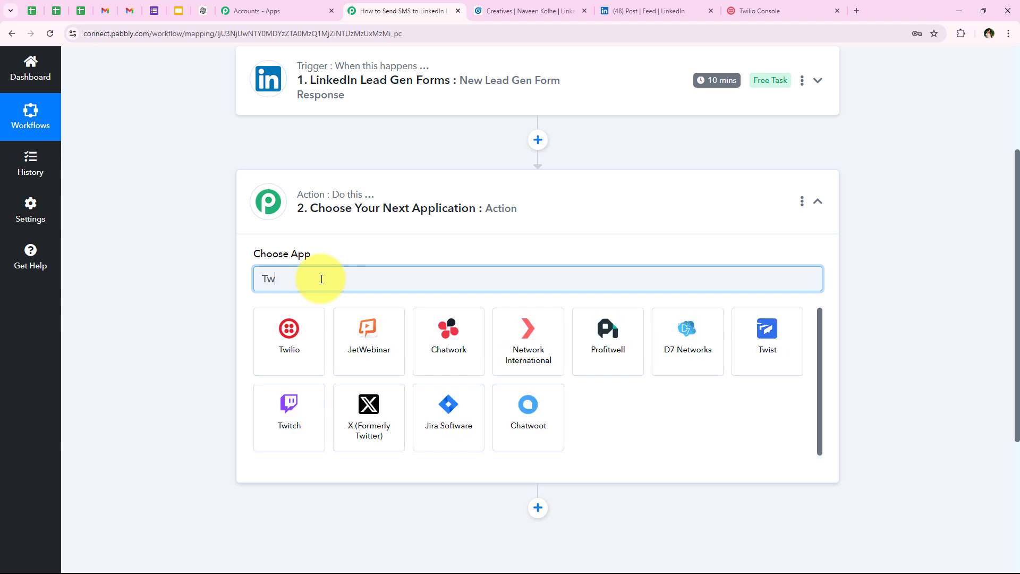
pyautogui.write('ilio')
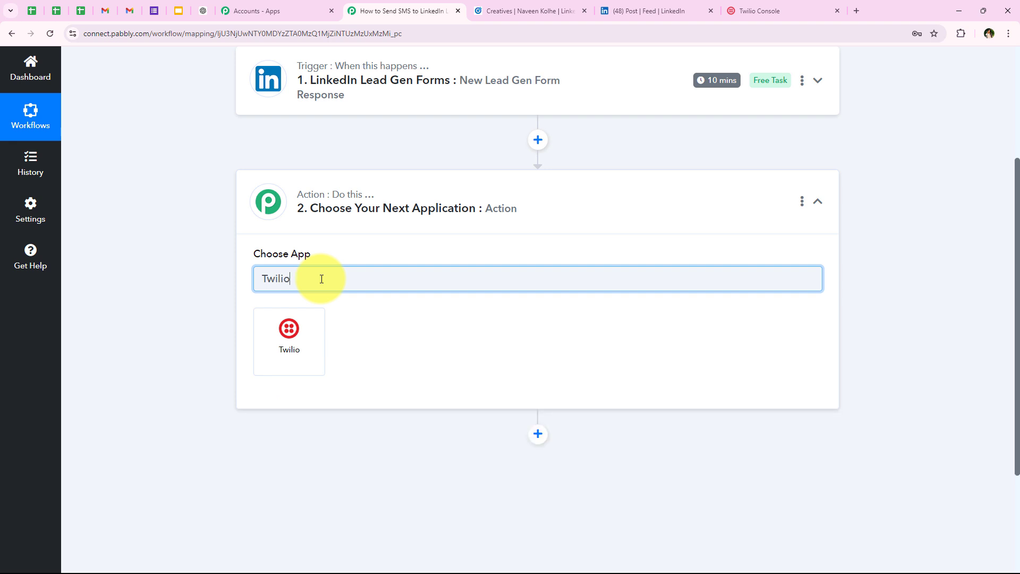
pyautogui.click(279, 345)
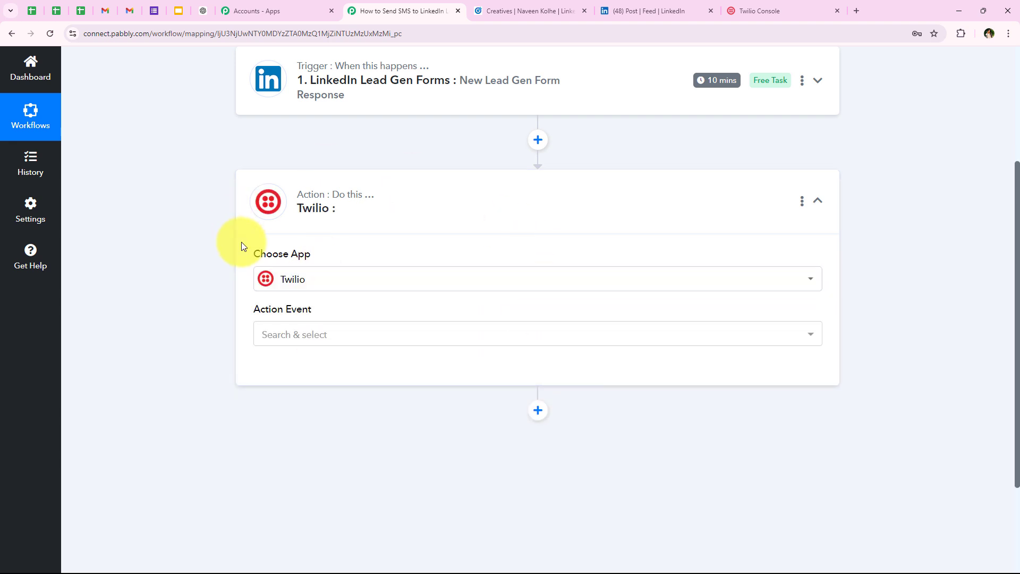
pyautogui.moveTo(239, 312); pyautogui.dragTo(401, 330)
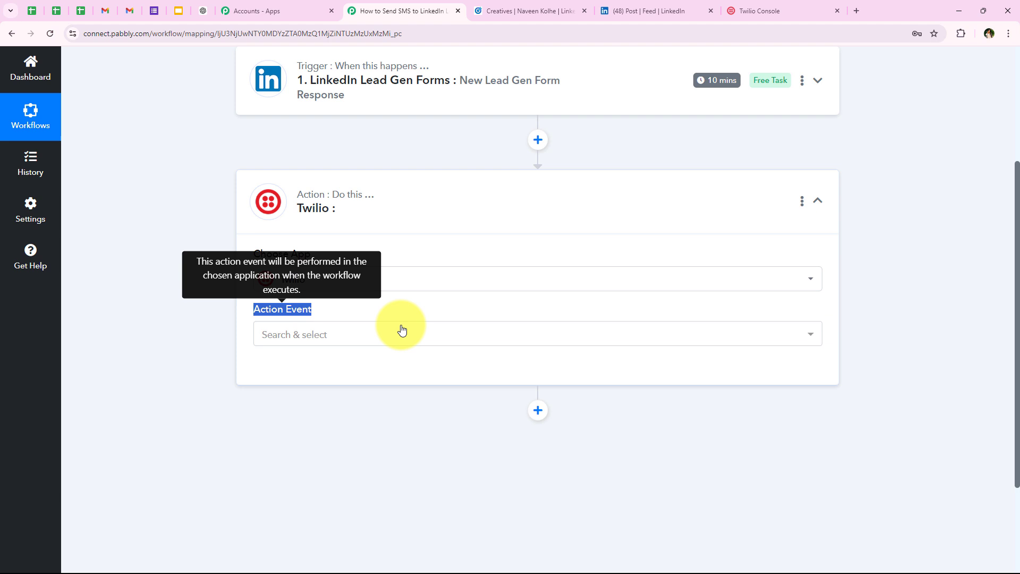
pyautogui.click(326, 342)
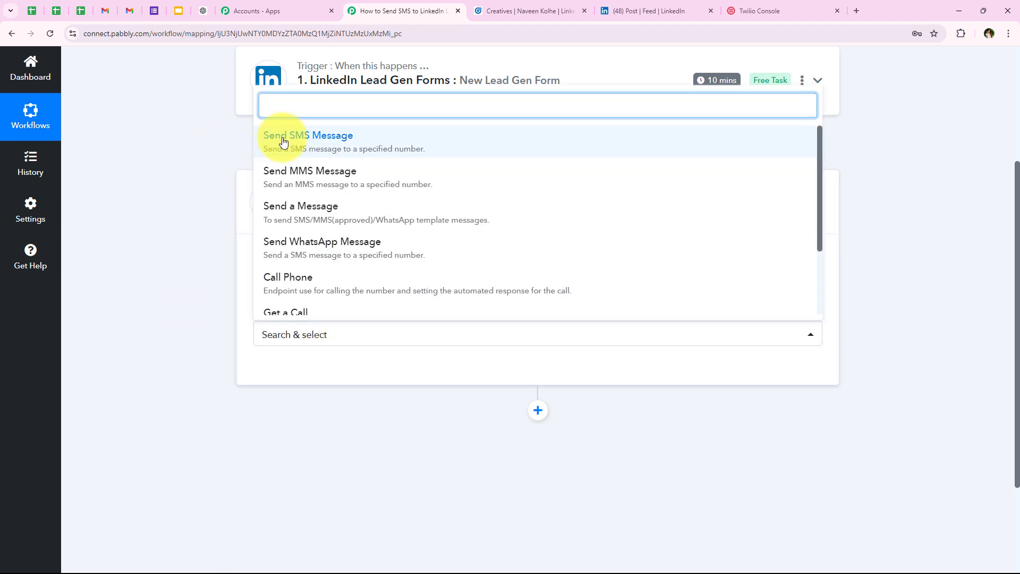
pyautogui.click(340, 137)
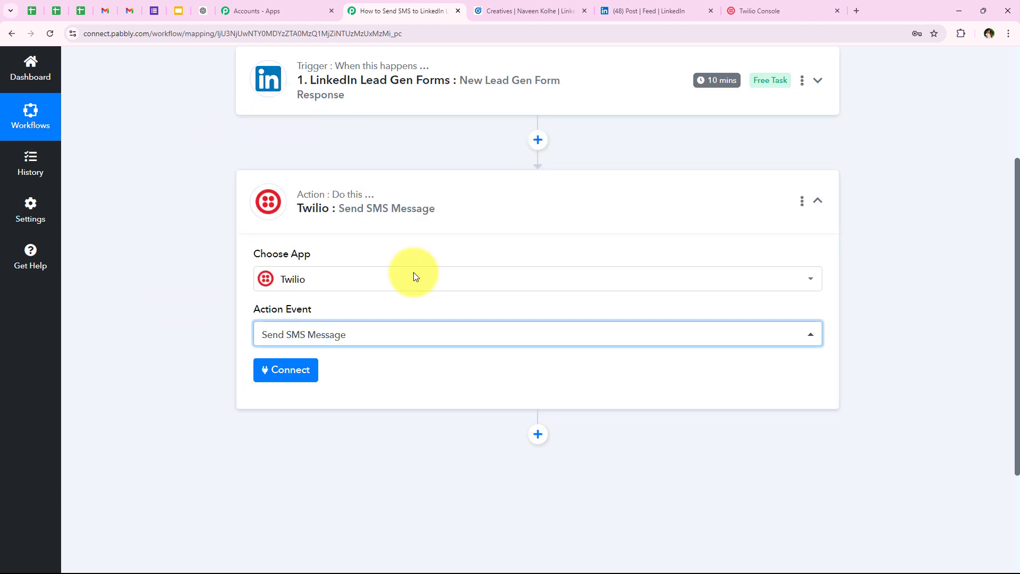
# Add a new Twilio connection, Twilio #5, and review its Account SID and Authorization Token fields
pyautogui.click(311, 368)
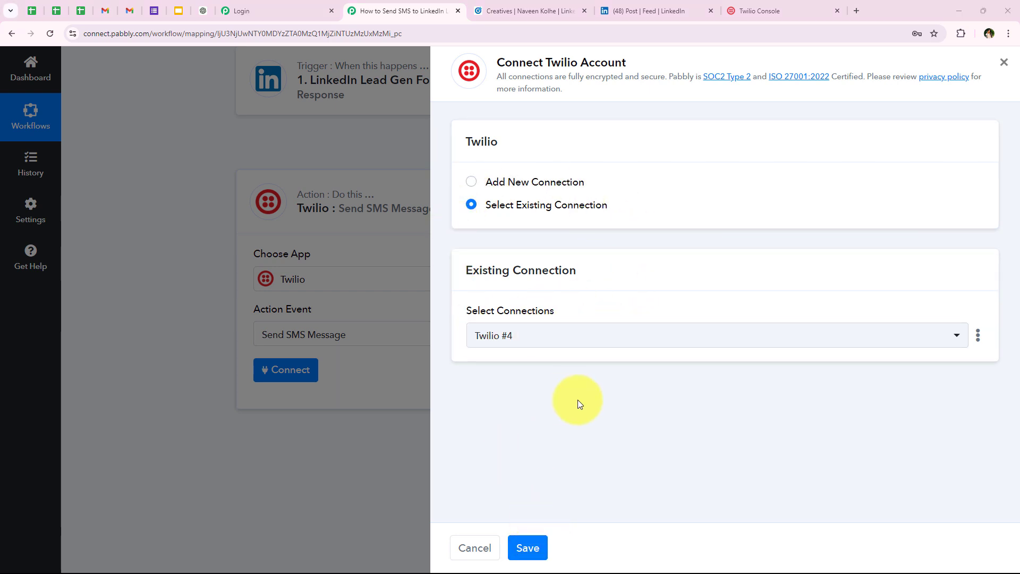
pyautogui.click(512, 181)
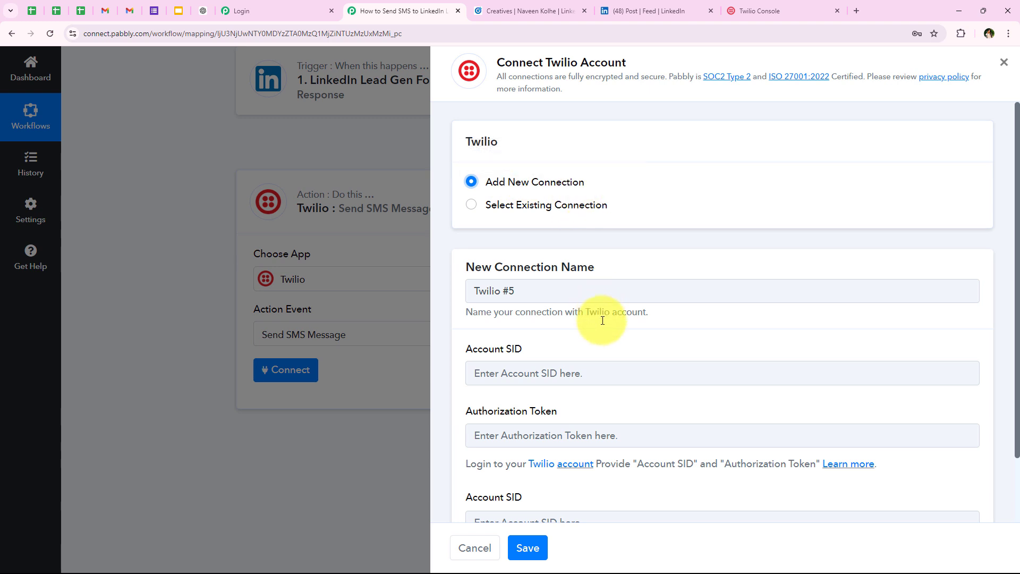
pyautogui.scroll(-2, 601, 325)
pyautogui.moveTo(467, 293); pyautogui.dragTo(582, 311)
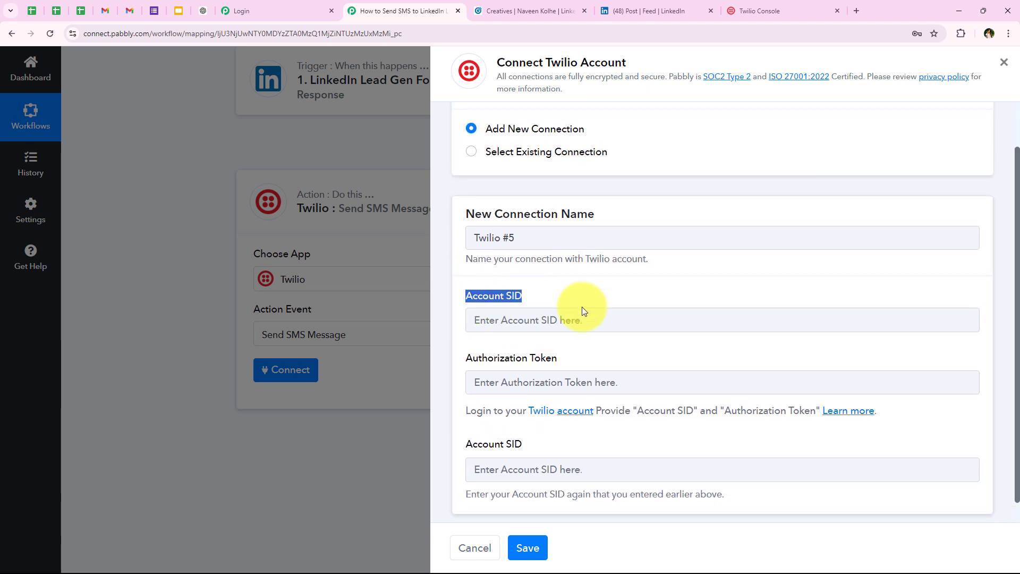
pyautogui.moveTo(461, 367); pyautogui.dragTo(752, 365)
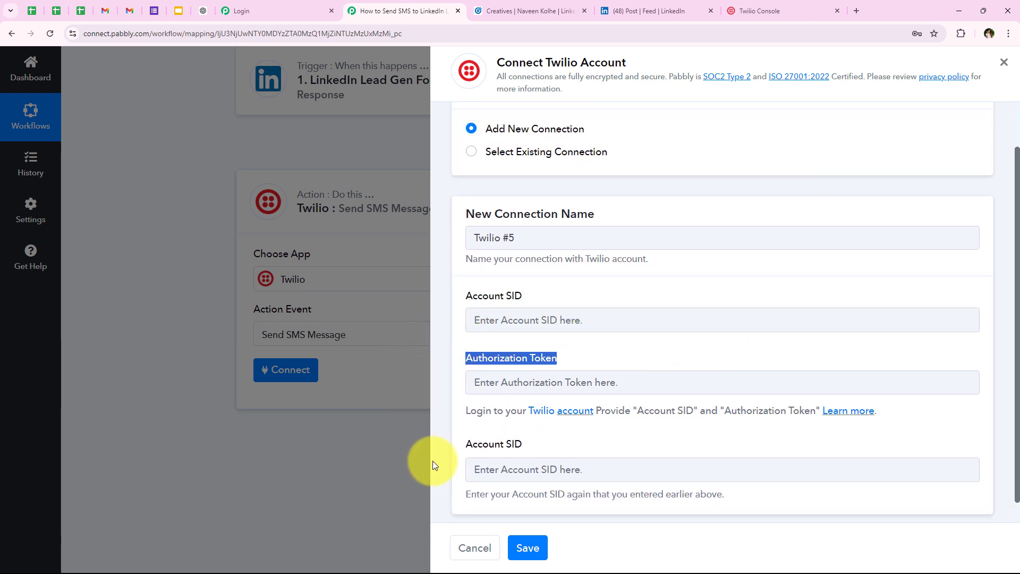
pyautogui.click(463, 448)
pyautogui.click(566, 448)
pyautogui.scroll(-1, 565, 448)
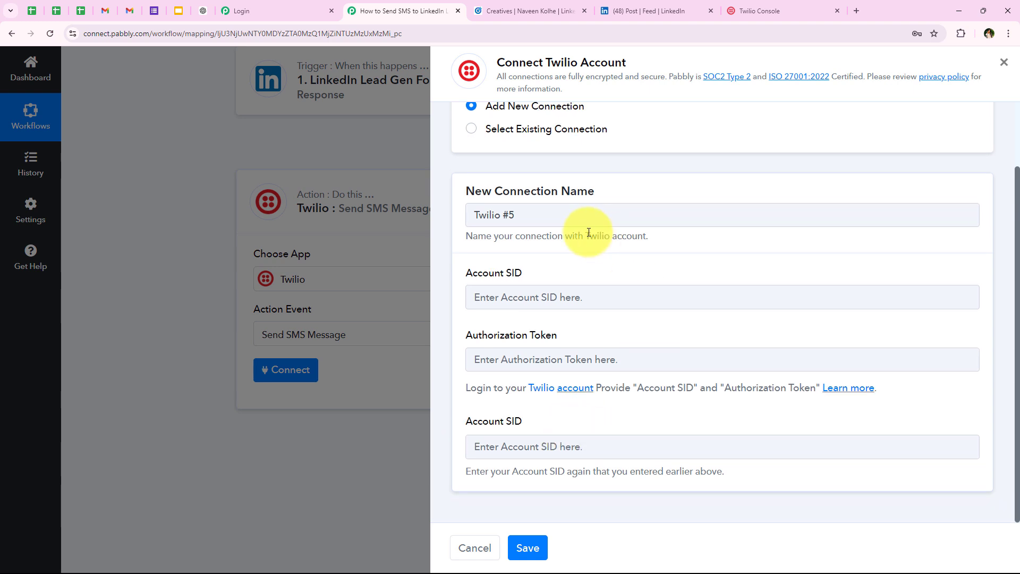
# Switch to the Twilio Console dashboard showing the Account SID and Auth Token
pyautogui.click(744, 11)
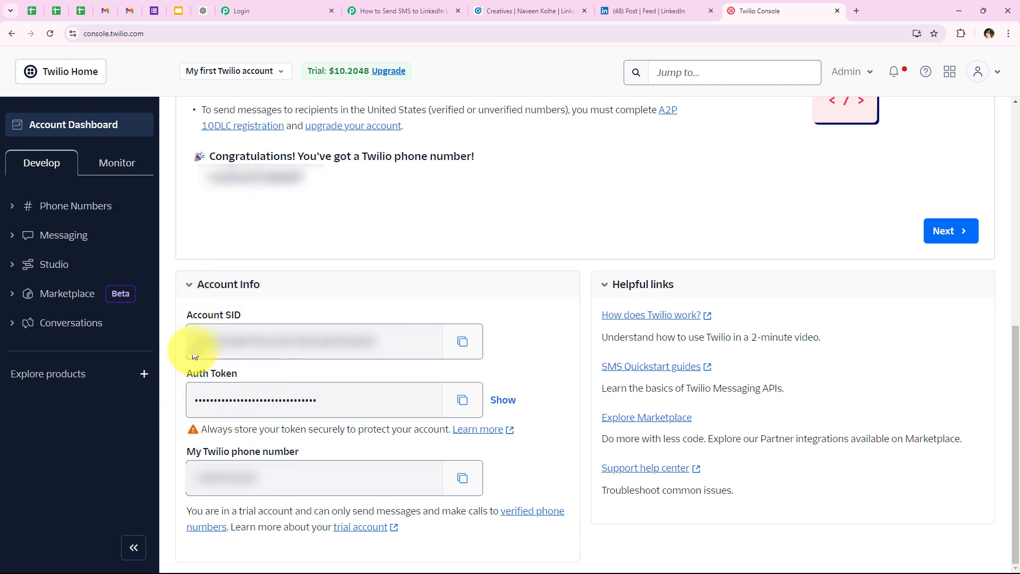
# Fill the Twilio #5 connection with the copied Account SID, authorization token and repeated Account SID
pyautogui.click(463, 342)
pyautogui.click(396, 11)
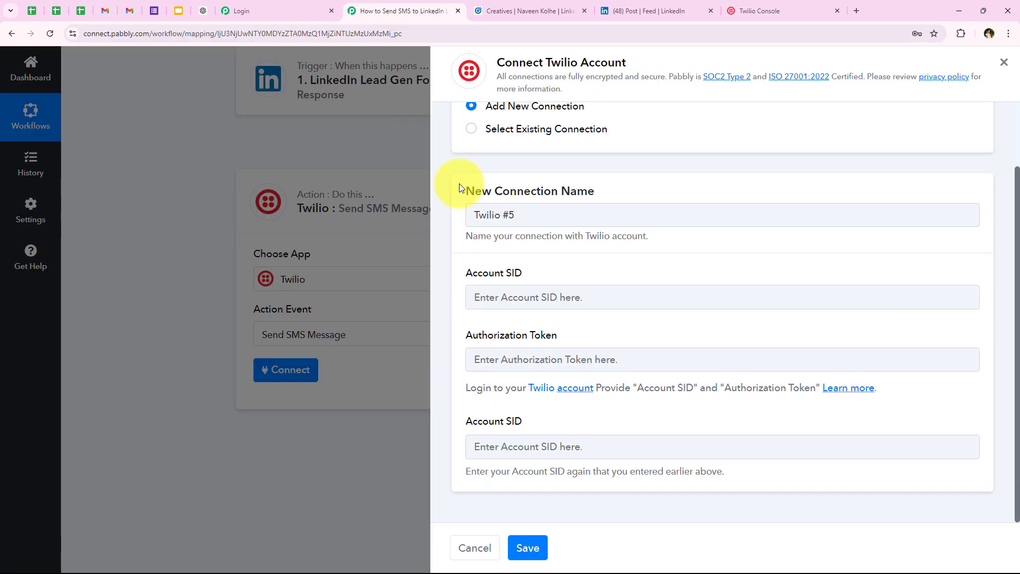
pyautogui.rightClick(513, 295)
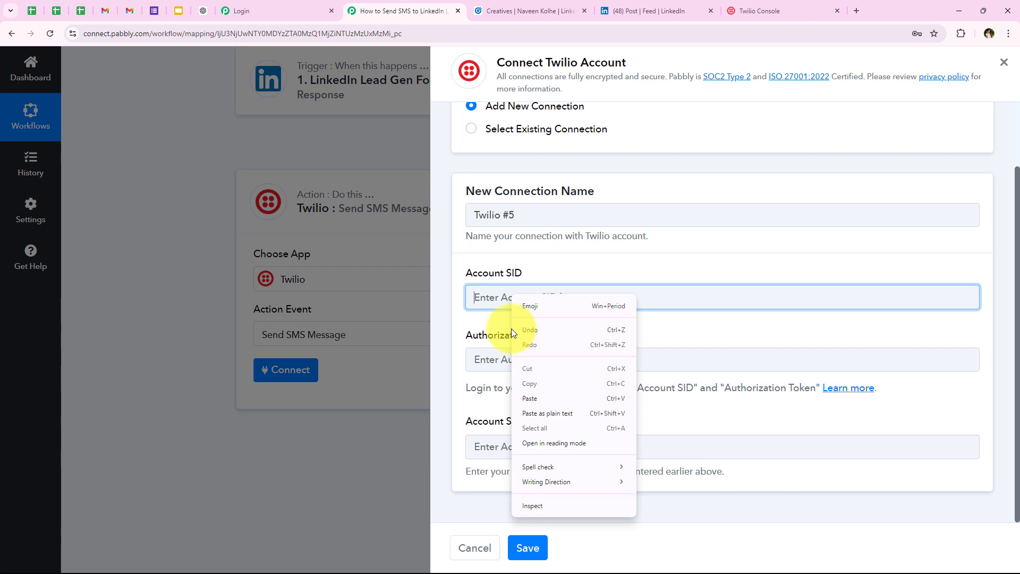
pyautogui.click(535, 401)
pyautogui.click(500, 363)
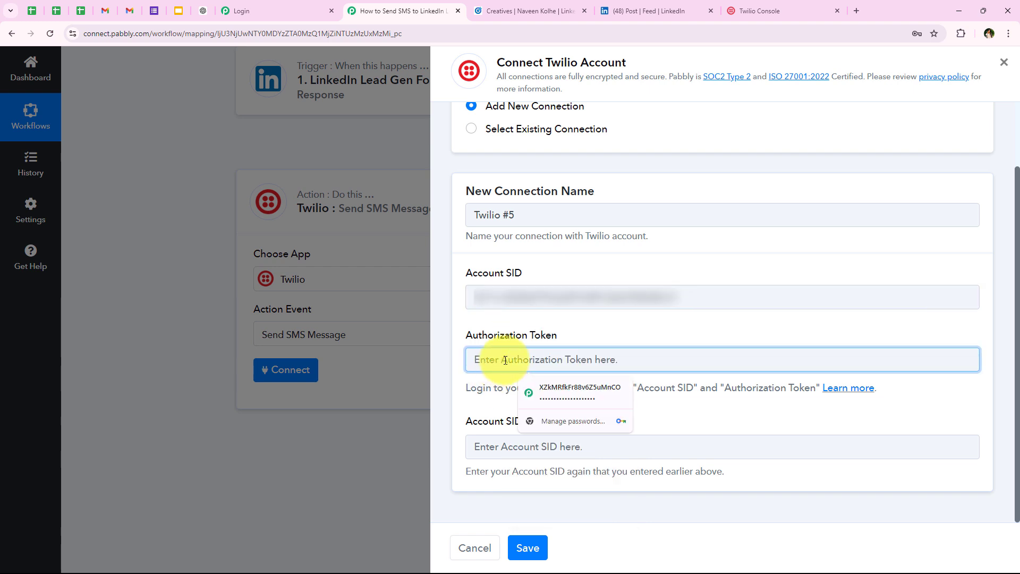
pyautogui.rightClick(505, 360)
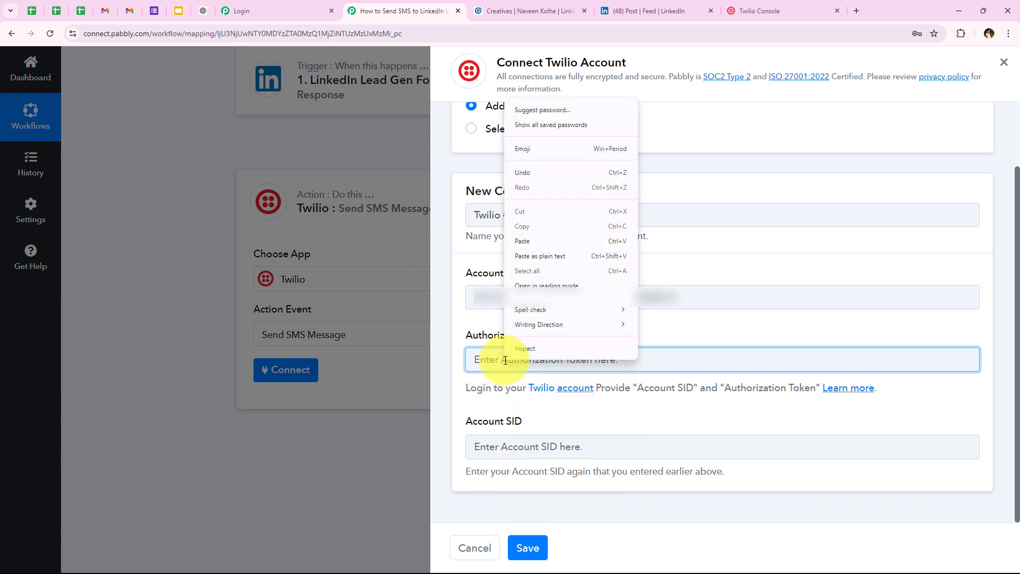
pyautogui.click(534, 242)
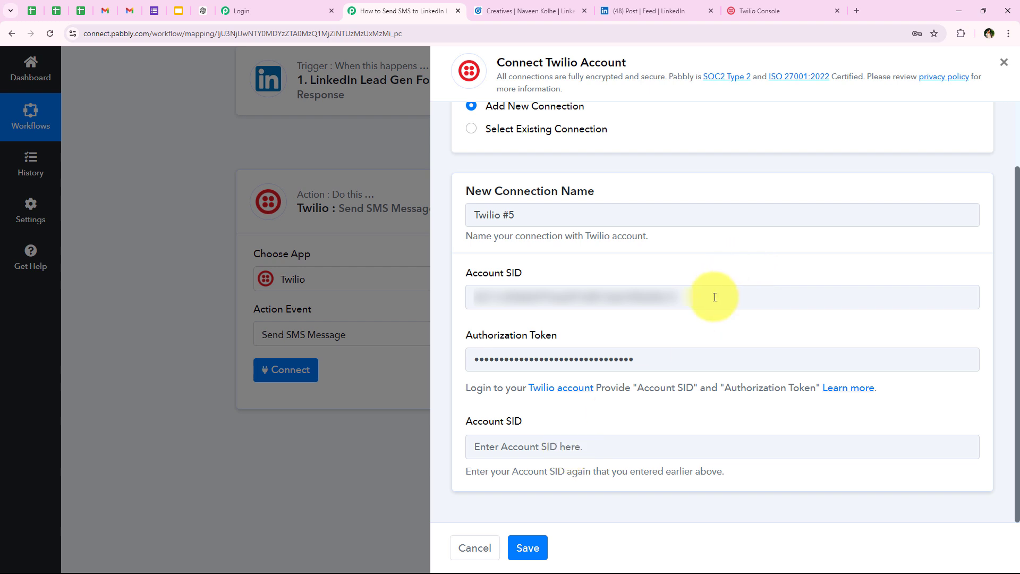
pyautogui.moveTo(712, 297); pyautogui.dragTo(371, 290)
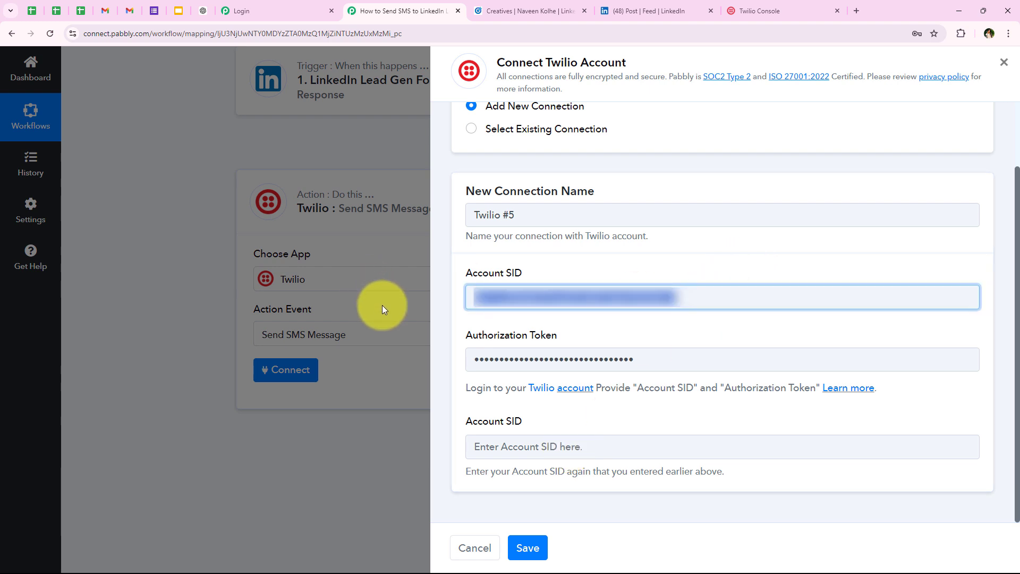
pyautogui.click(523, 450)
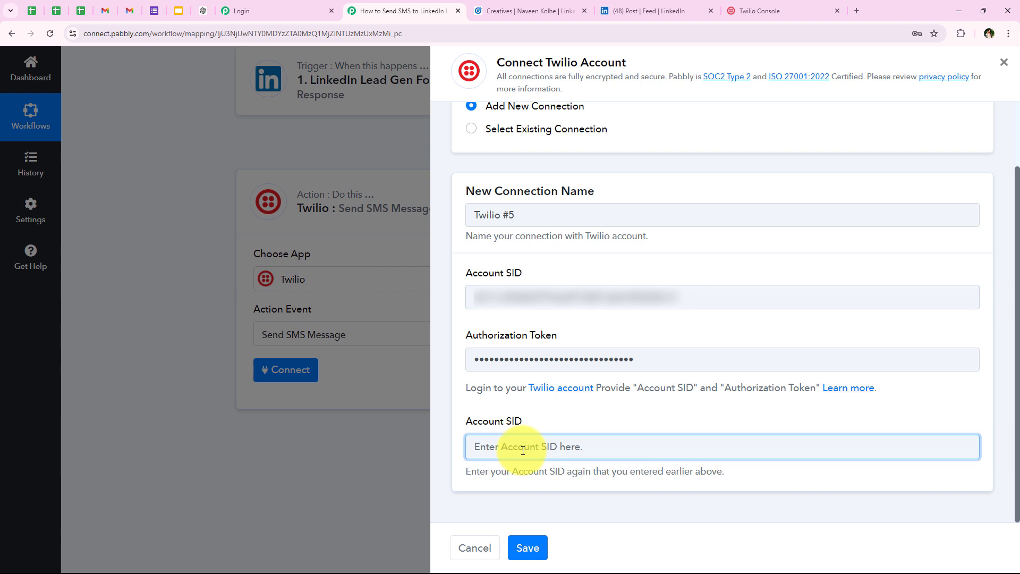
pyautogui.hotkey('ctrl', 'v')
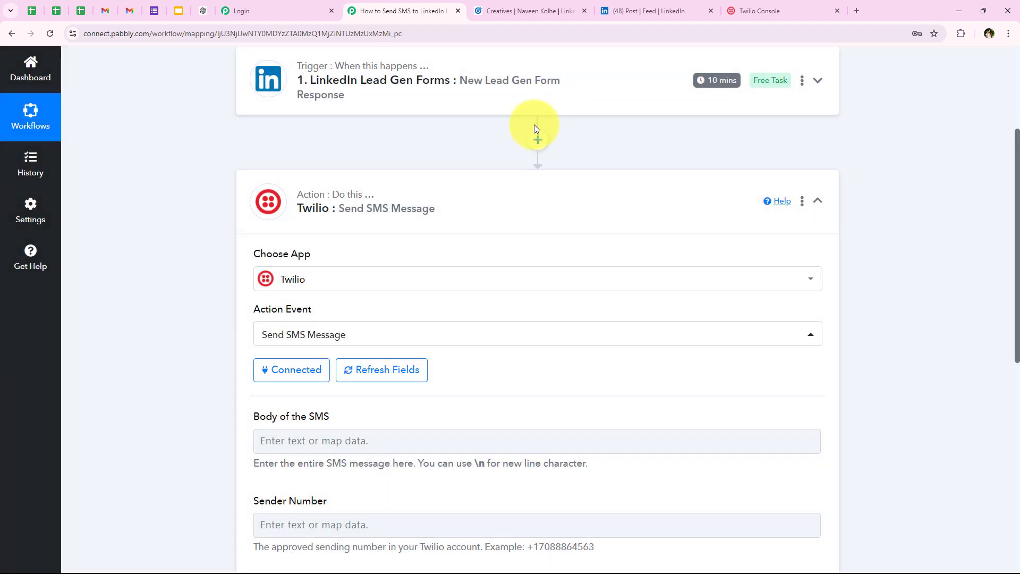
# Paste the 'Hi {NAME}, Thank you…' SEO & Digital Marketing message into Body of the SMS and select {NAME}
pyautogui.scroll(-2, 500, 223)
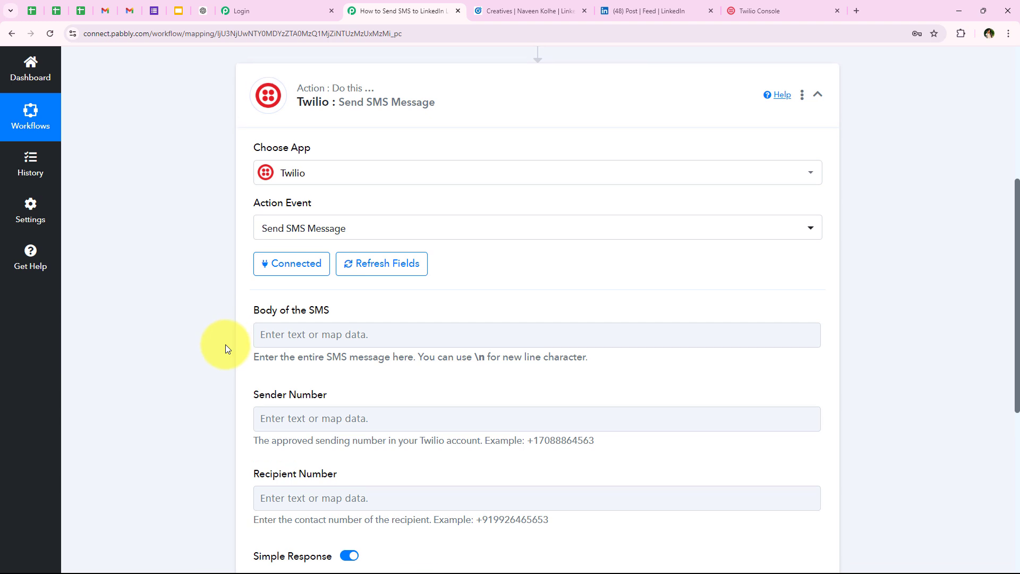
pyautogui.scroll(-1, 250, 343)
pyautogui.moveTo(245, 256); pyautogui.dragTo(333, 262)
pyautogui.click(335, 259)
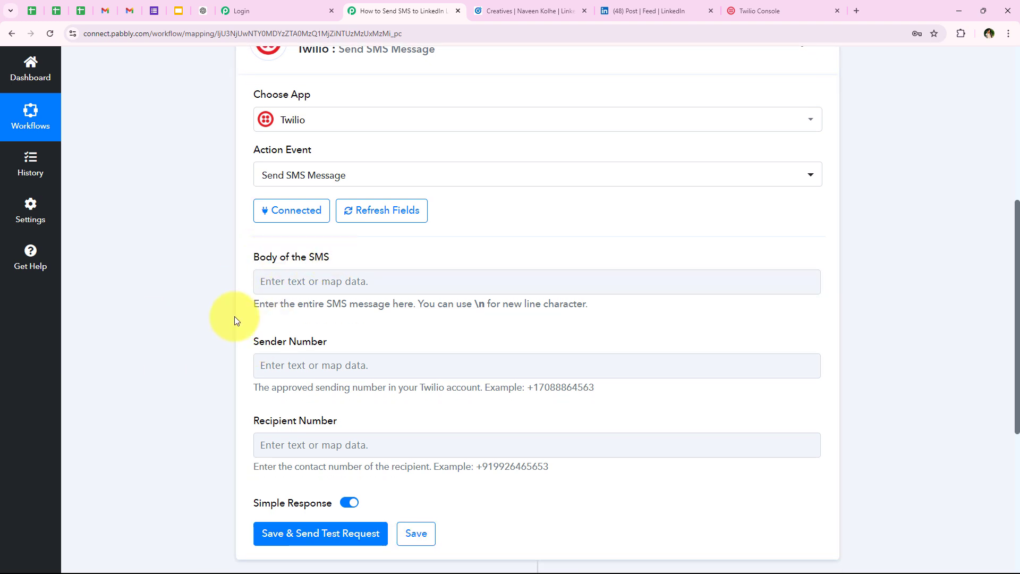
pyautogui.moveTo(247, 304); pyautogui.dragTo(423, 299)
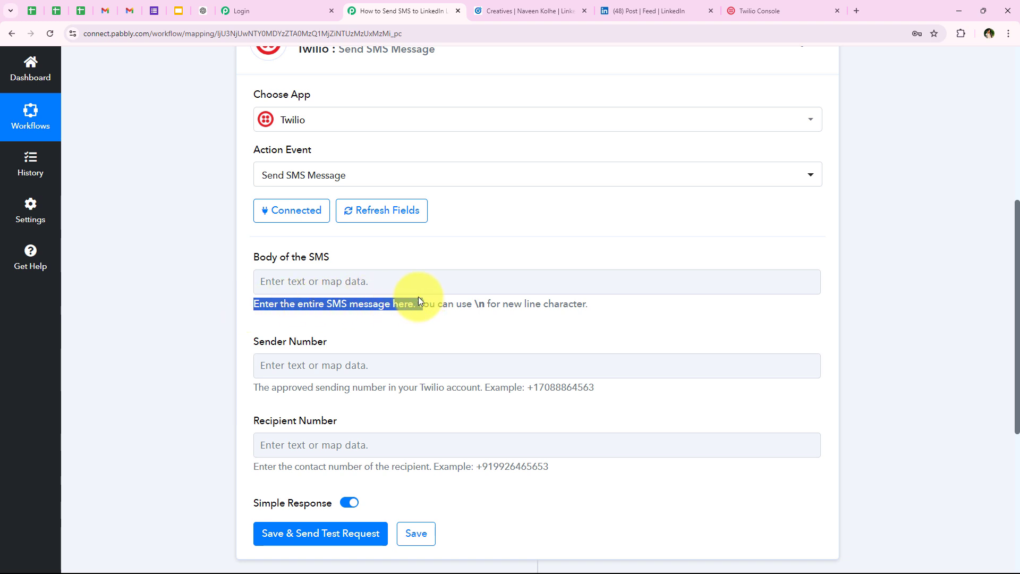
pyautogui.click(367, 275)
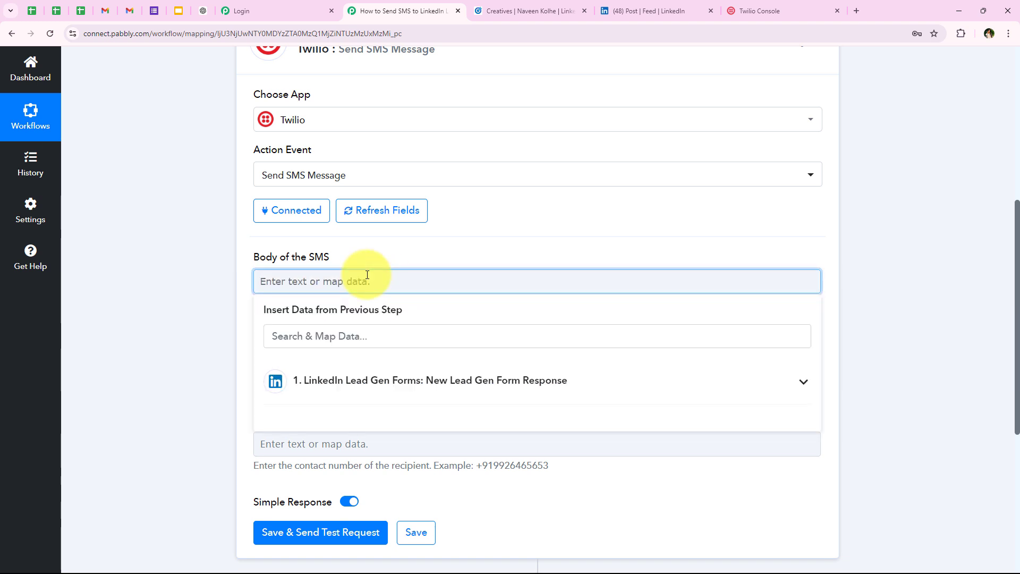
pyautogui.write("Hi {NAME},  👋Thank you for showing interest in our SEO & Digital Marketing services! 🌐 We're excited to explore how we can help your business grow. One of our experts will reach out to you shortly to discuss the next steps. Have any questions in the meantime?  Feel free to reply to this message!")
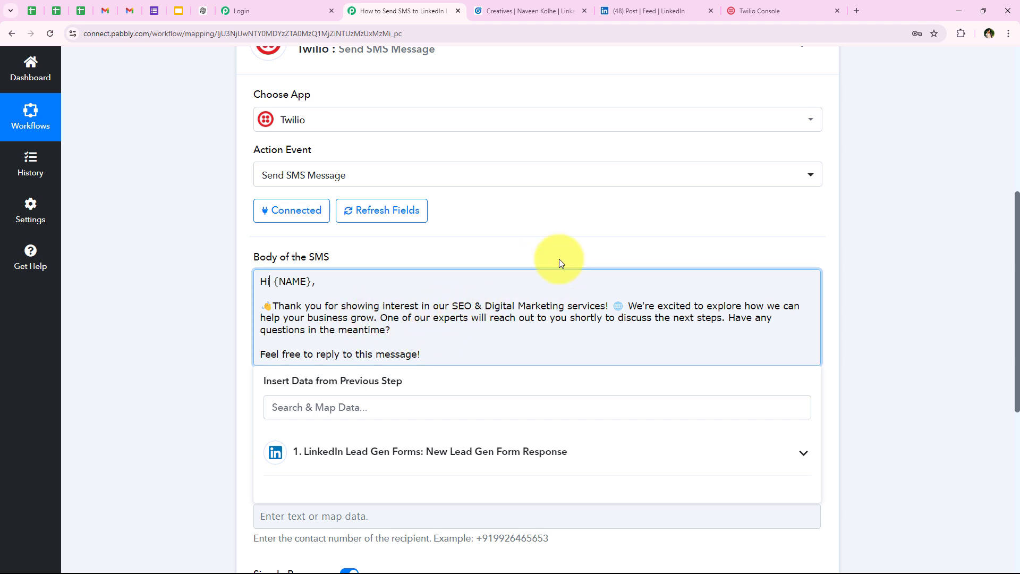
pyautogui.click(135, 330)
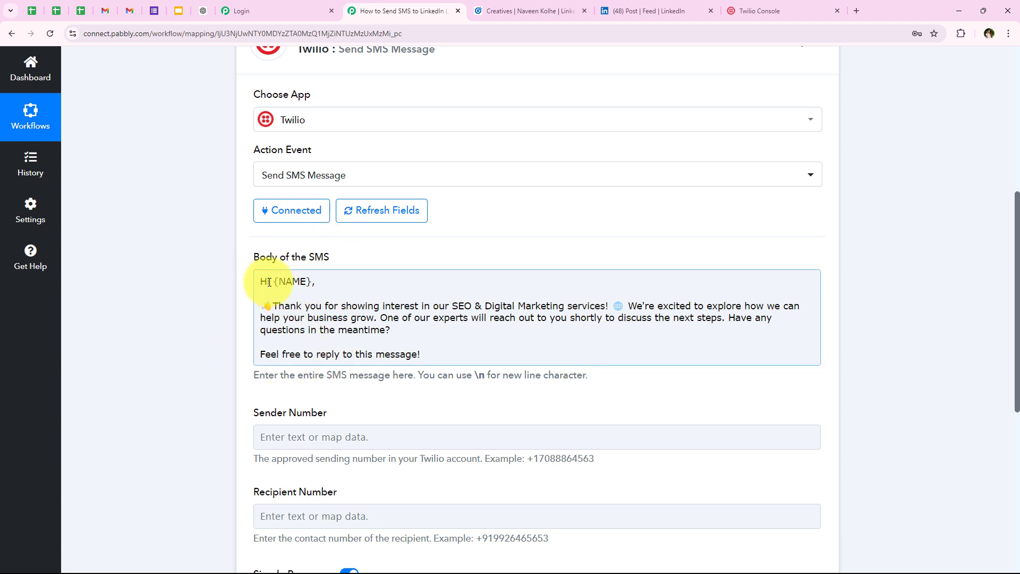
pyautogui.moveTo(270, 282)
pyautogui.mouseDown()
pyautogui.moveTo(312, 285)
pyautogui.moveTo(275, 284)
pyautogui.mouseUp()
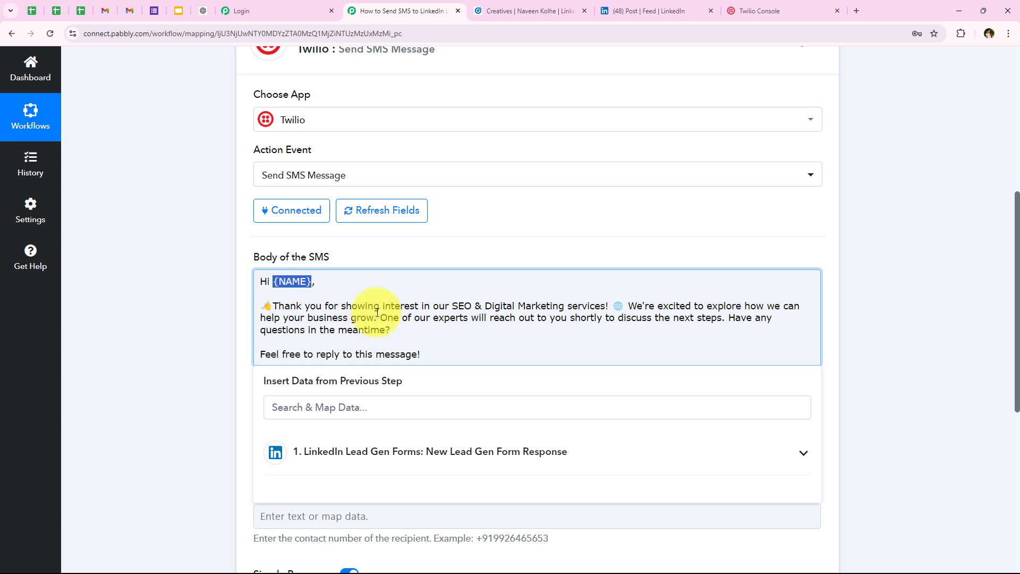
pyautogui.scroll(-2, 433, 365)
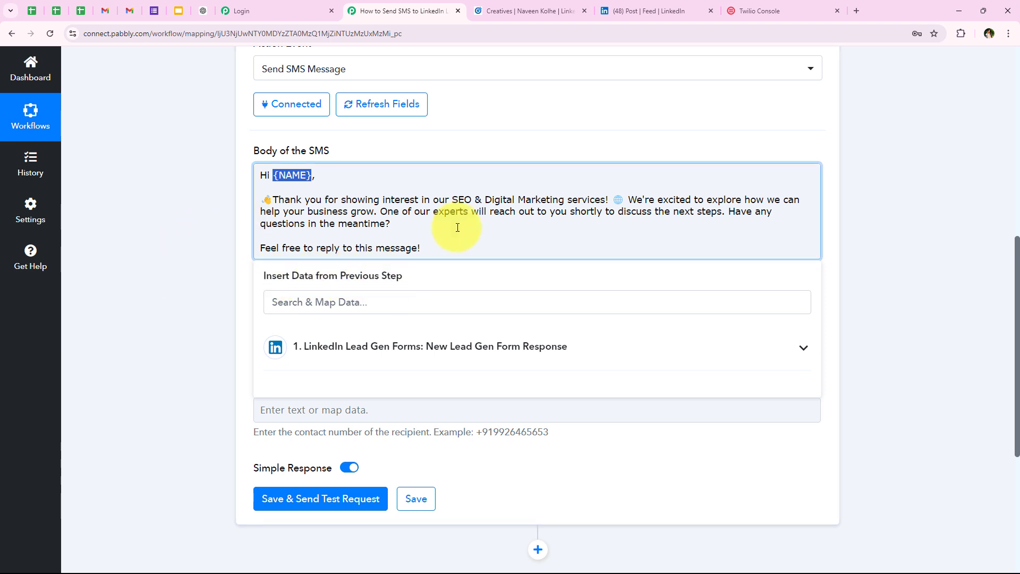
# Replace the greeting's name placeholder with the LinkedIn LocalizedName and Last Name lead fields
pyautogui.click(403, 352)
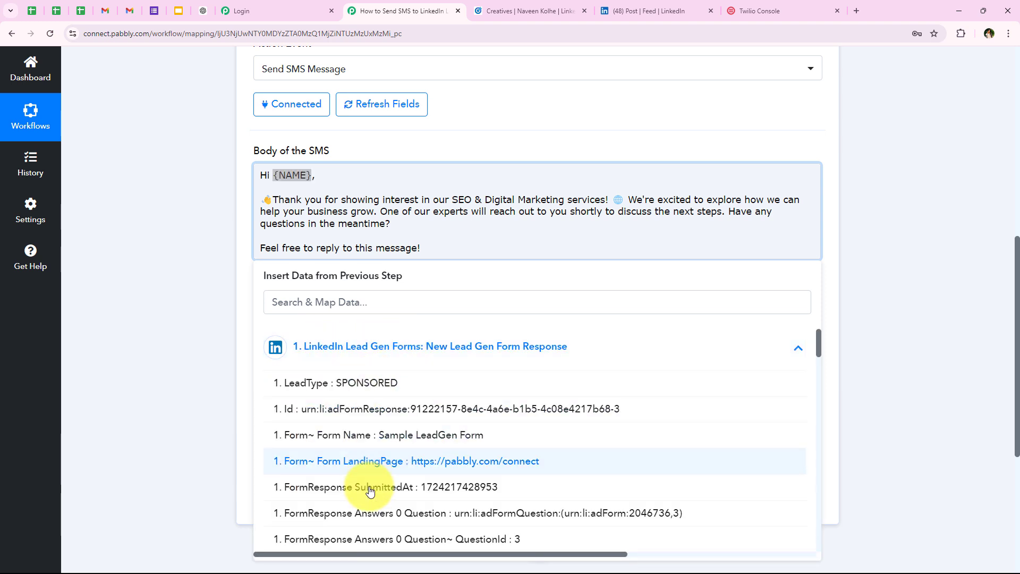
pyautogui.click(352, 362)
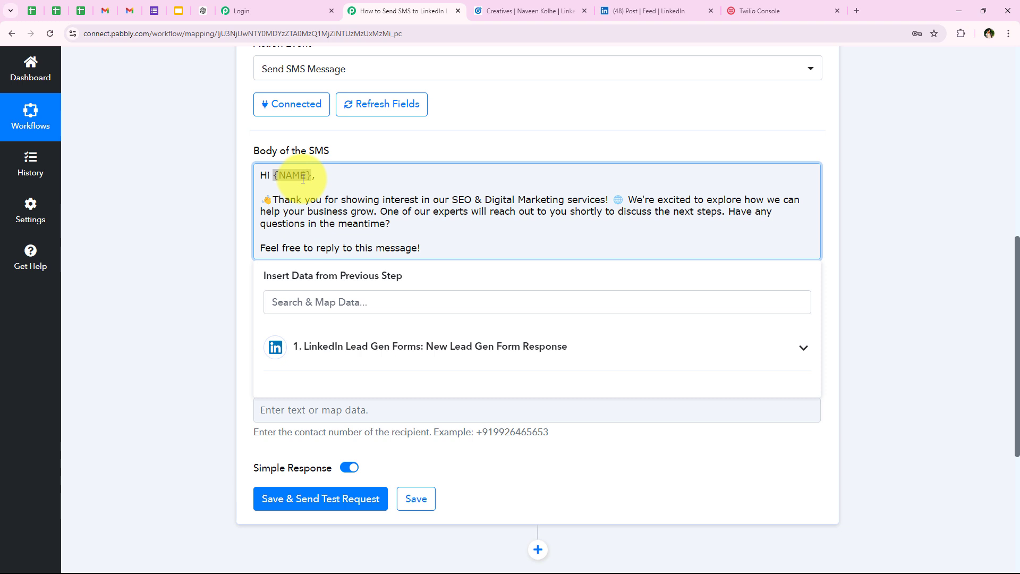
pyautogui.write('xy')
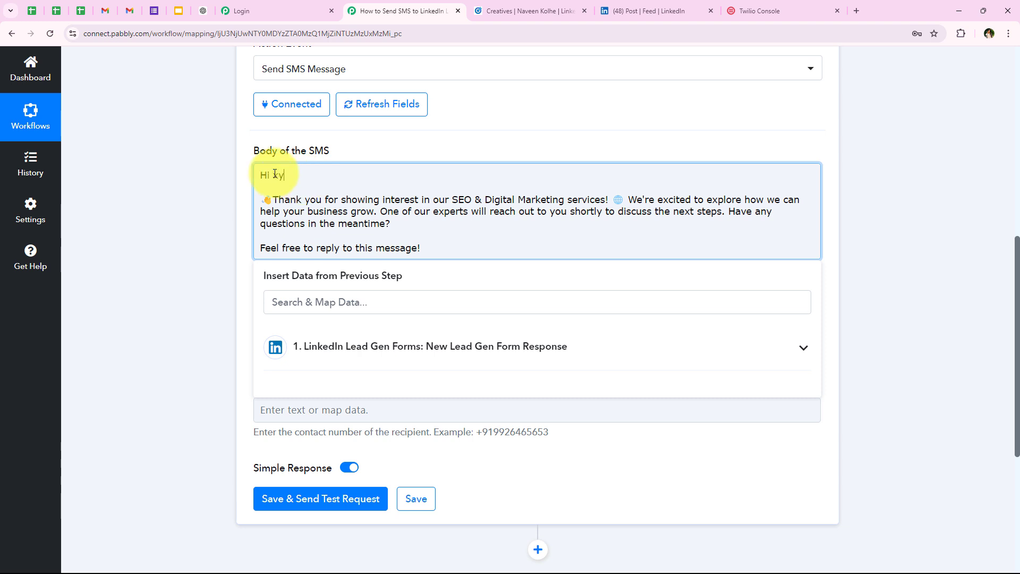
pyautogui.write('z')
pyautogui.click(221, 269)
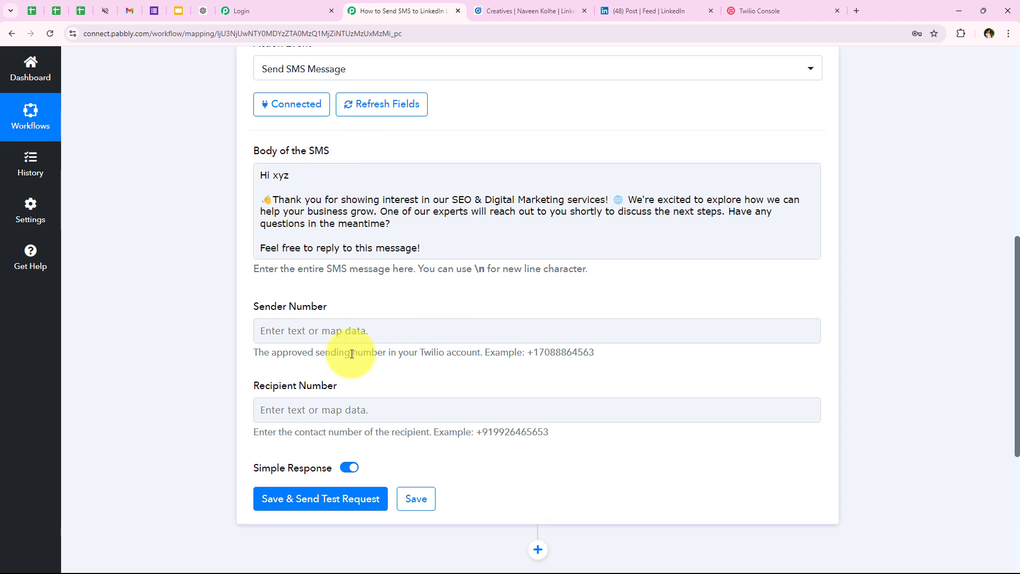
pyautogui.moveTo(272, 176); pyautogui.dragTo(295, 174)
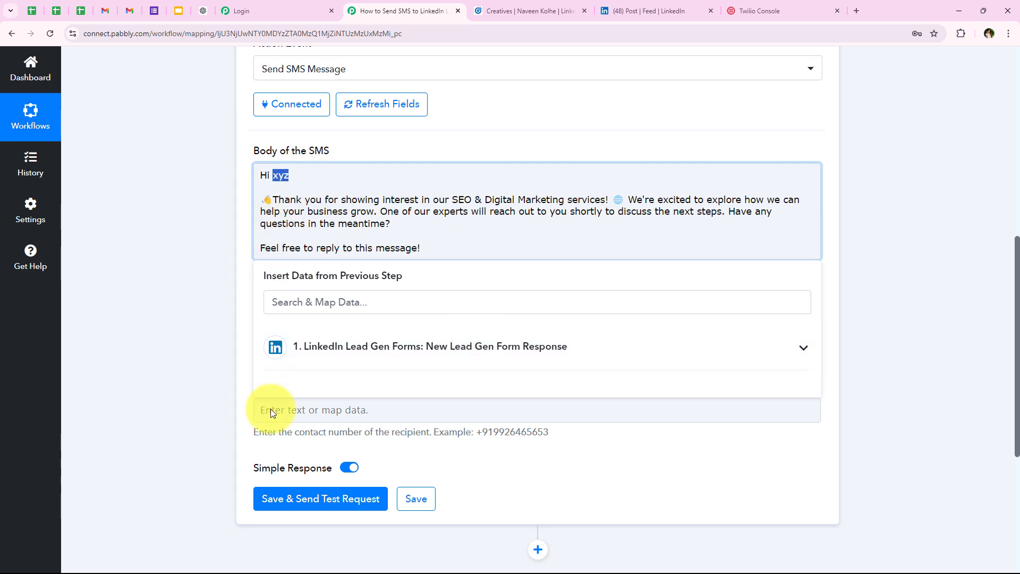
pyautogui.click(291, 356)
pyautogui.click(313, 302)
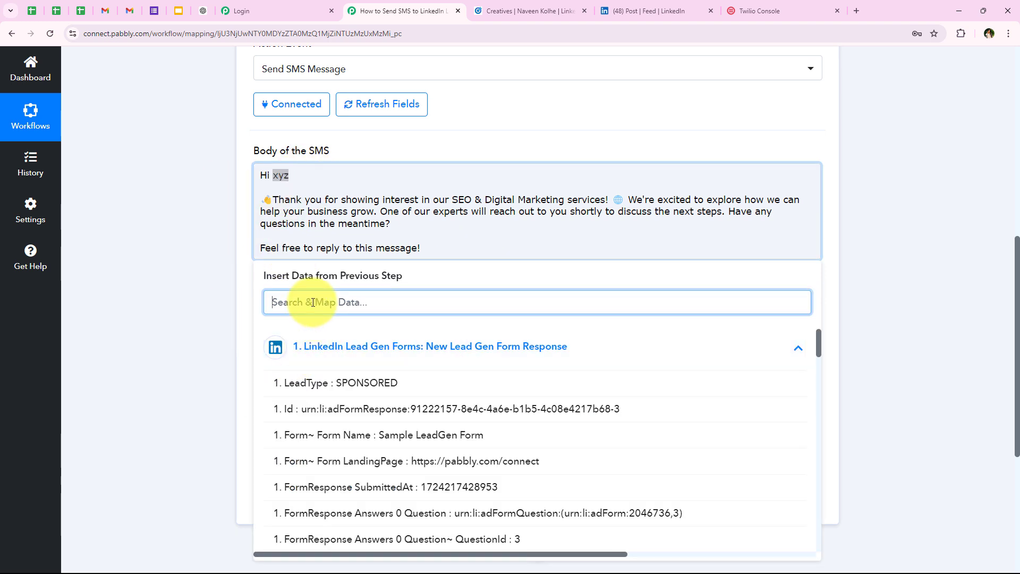
pyautogui.write('nam')
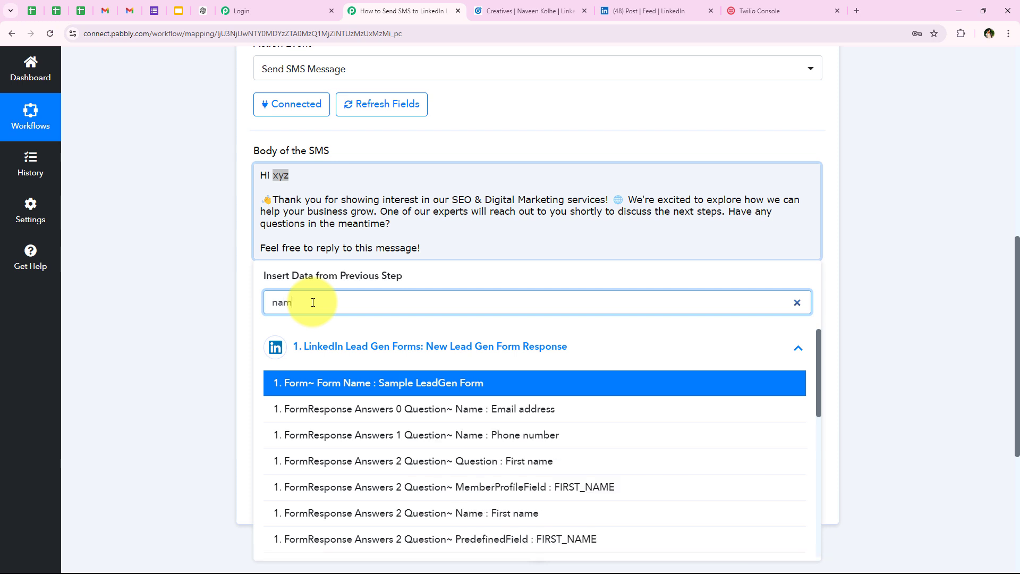
pyautogui.write('e')
pyautogui.scroll(-5, 468, 413)
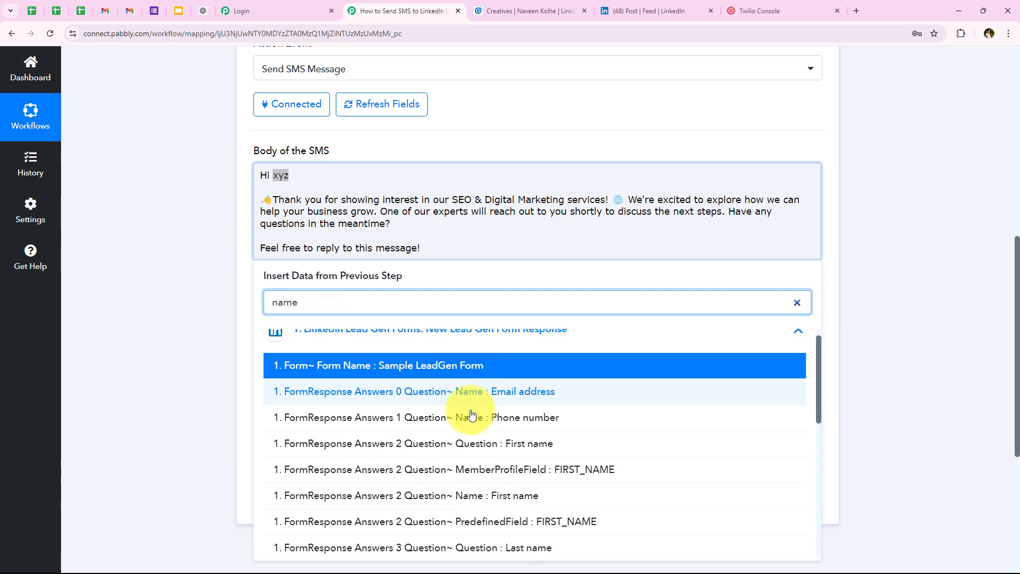
pyautogui.scroll(-1, 472, 415)
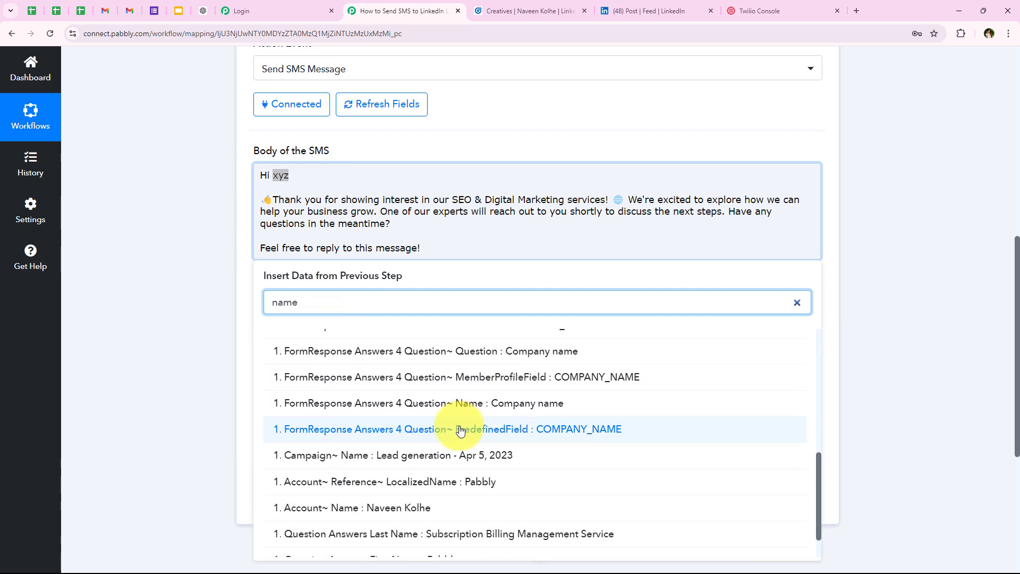
pyautogui.click(466, 482)
pyautogui.scroll(-1, 462, 500)
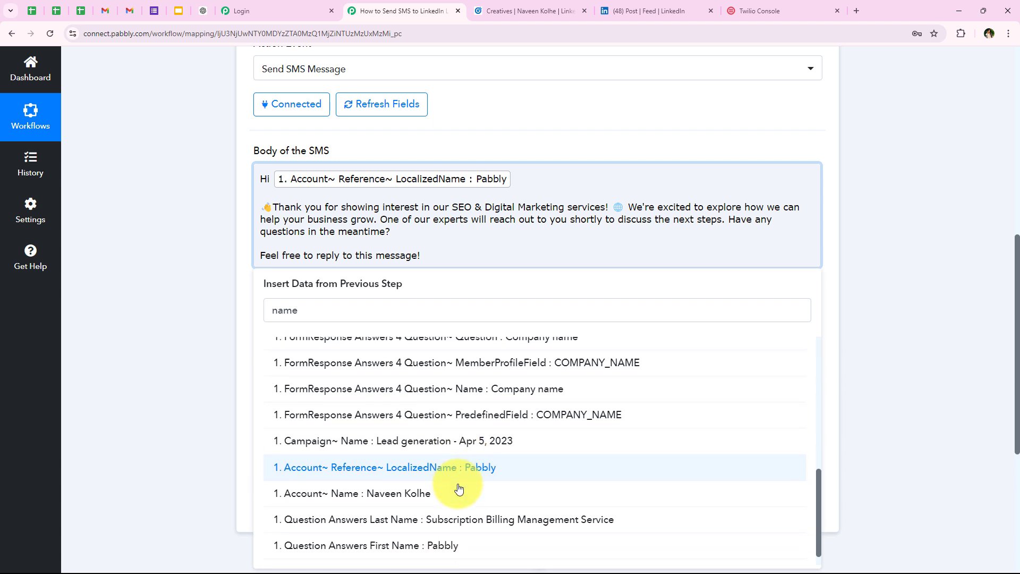
pyautogui.click(458, 511)
pyautogui.click(184, 242)
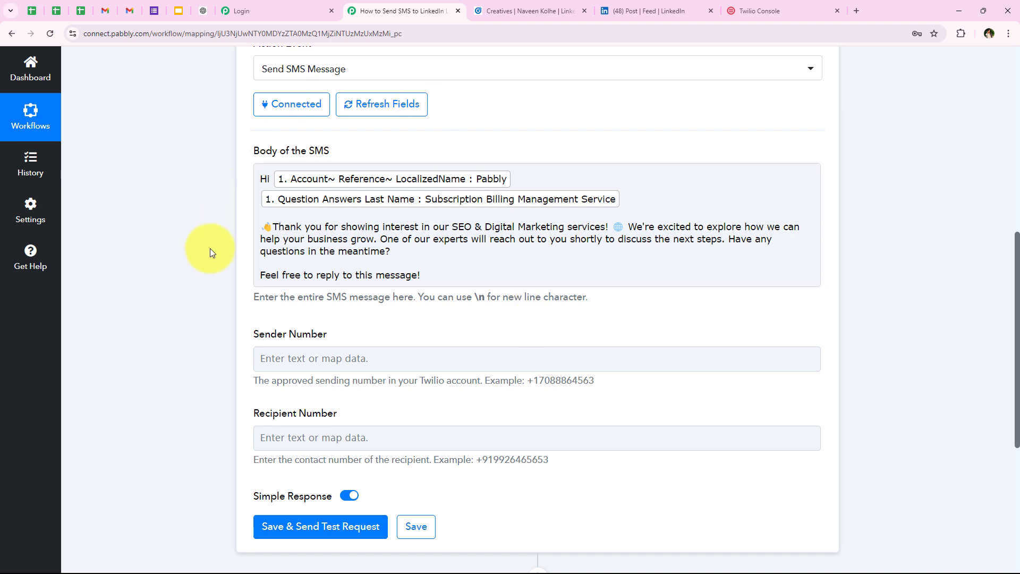
# Restore a single line break after the mapped name fields in the SMS body
pyautogui.click(638, 206)
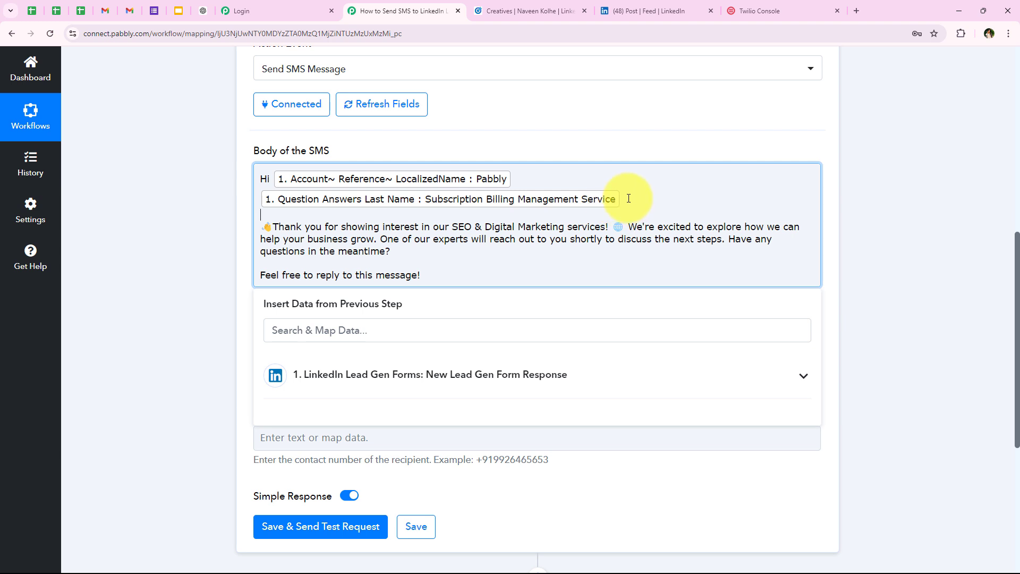
pyautogui.press('BackSpace')
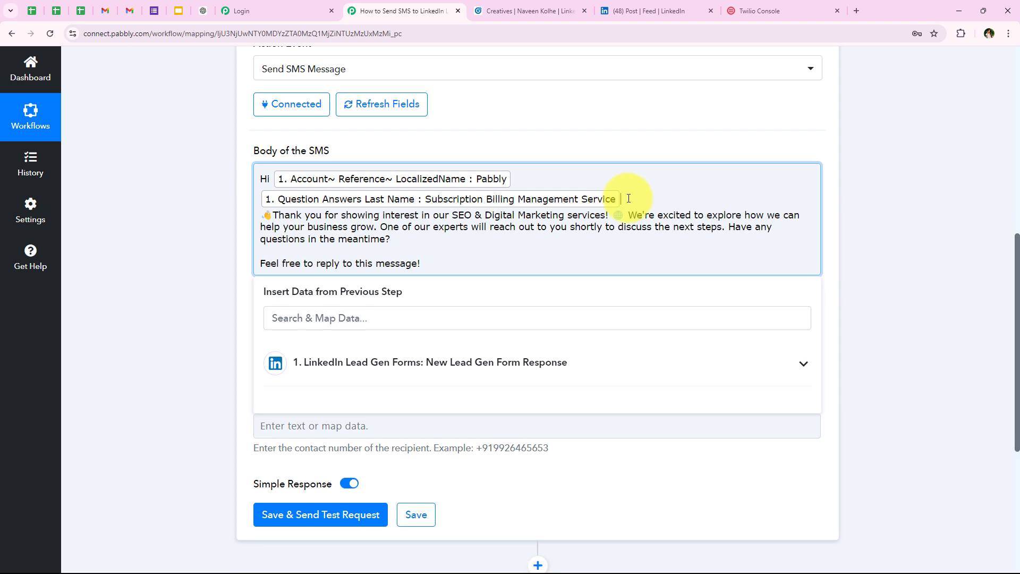
pyautogui.press('Return')
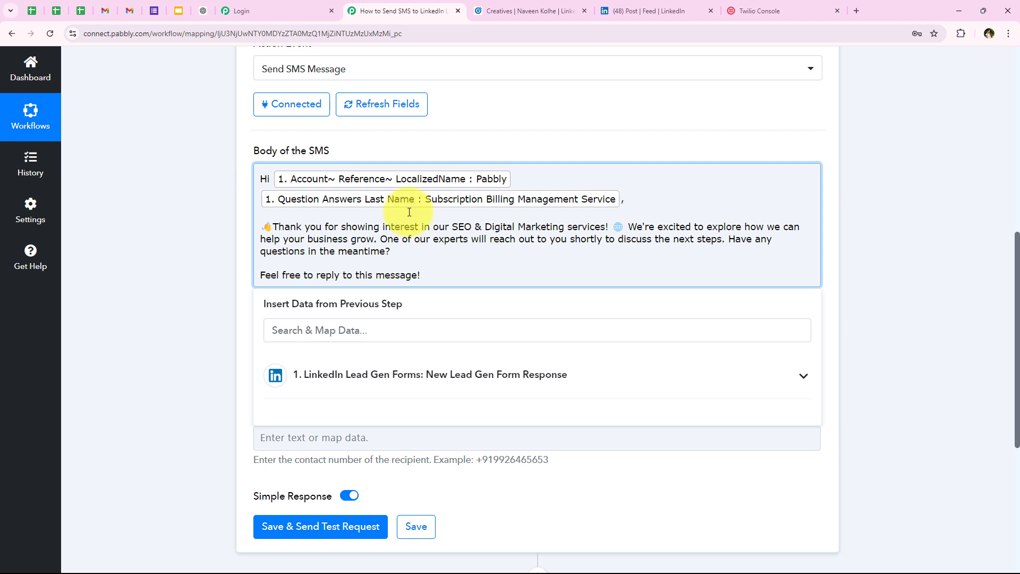
pyautogui.click(191, 263)
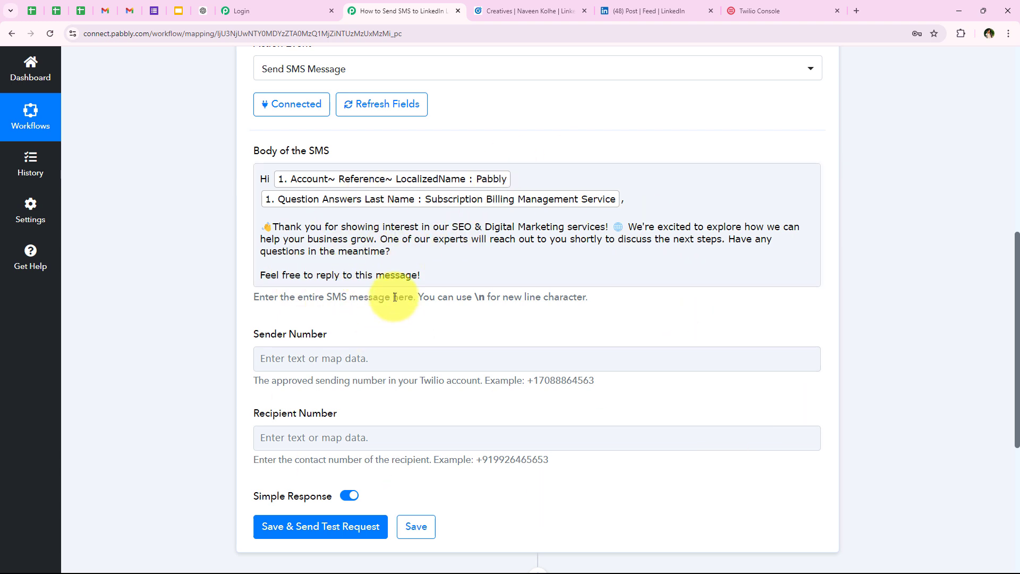
pyautogui.scroll(-1, 311, 348)
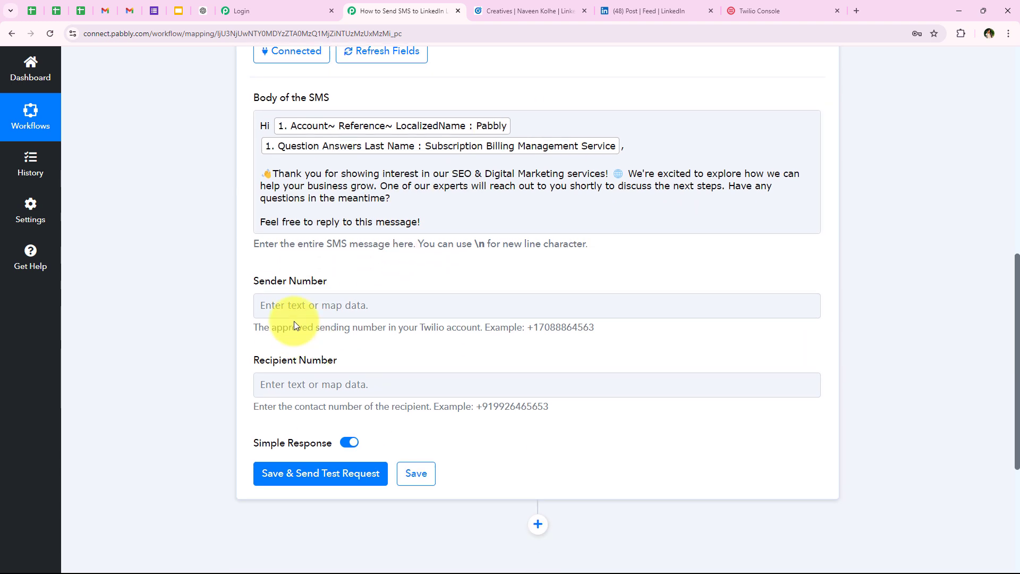
pyautogui.moveTo(245, 282); pyautogui.dragTo(400, 276)
pyautogui.click(398, 272)
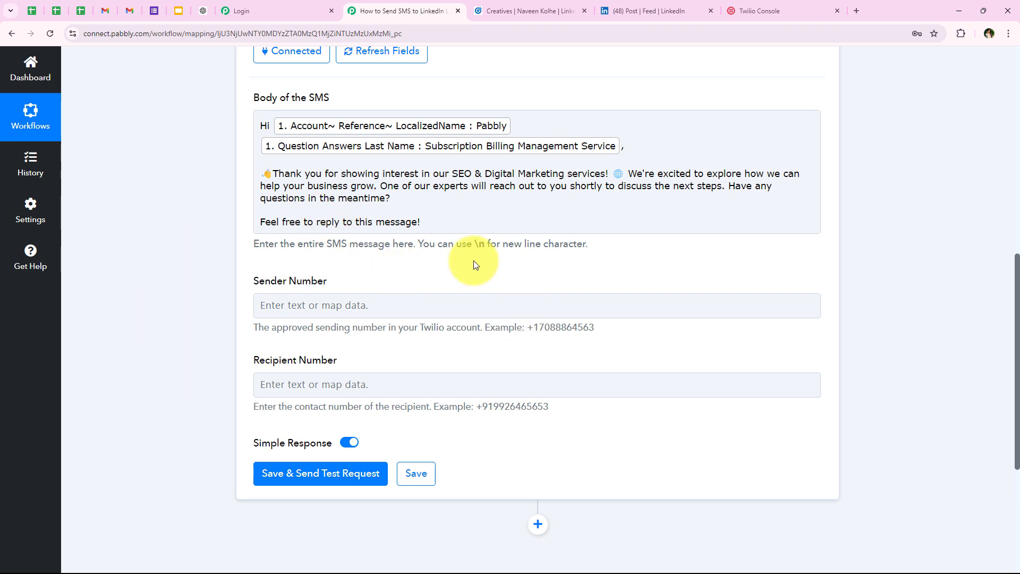
# Copy the Twilio phone number from the Twilio Console and return to Pabbly Connect
pyautogui.click(786, 7)
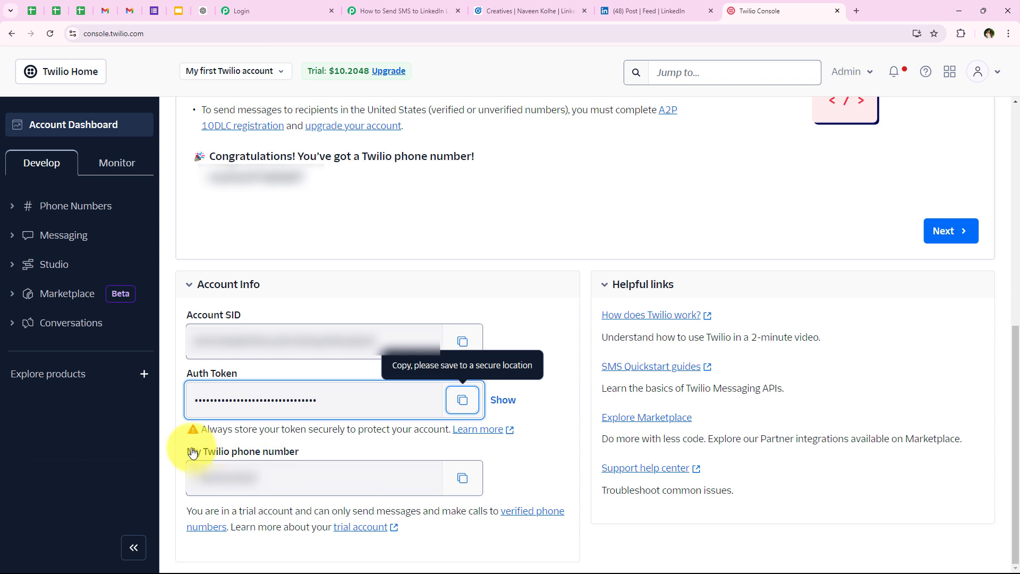
pyautogui.moveTo(186, 451); pyautogui.dragTo(298, 451)
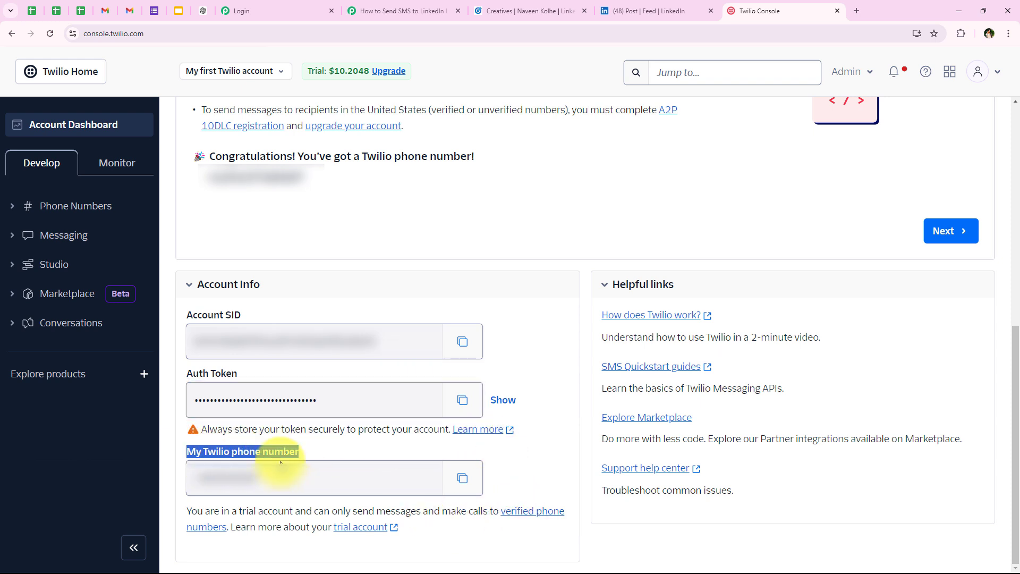
pyautogui.click(461, 486)
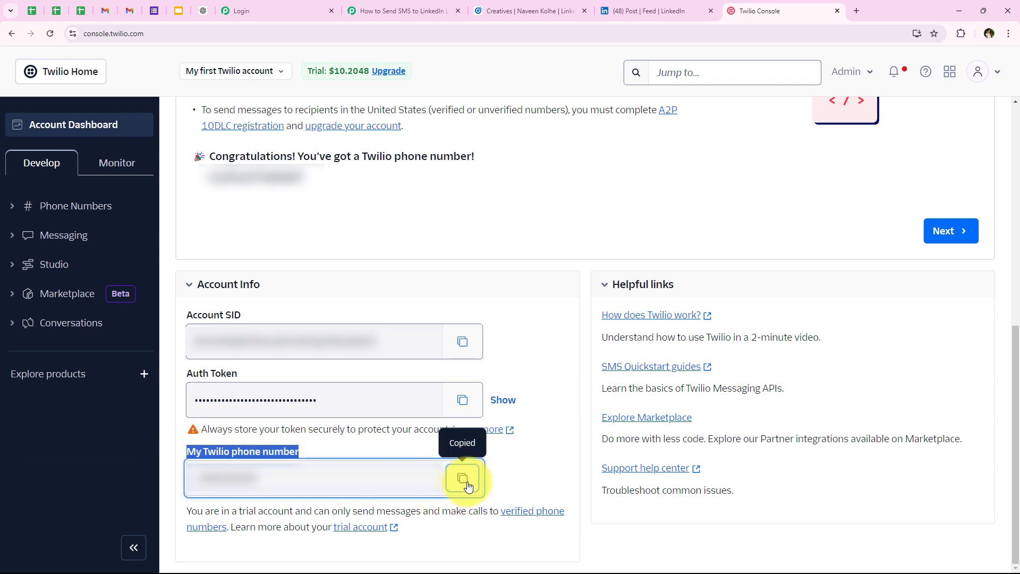
pyautogui.click(412, 9)
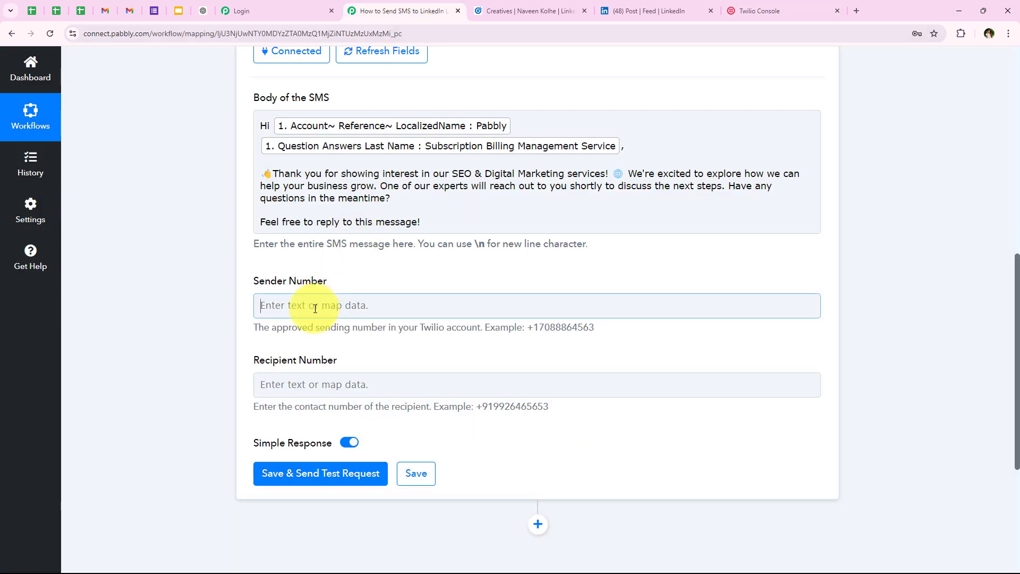
# Paste the Twilio number as Sender Number and map Question Answers Phone Number as recipient
pyautogui.rightClick(314, 307)
pyautogui.click(340, 428)
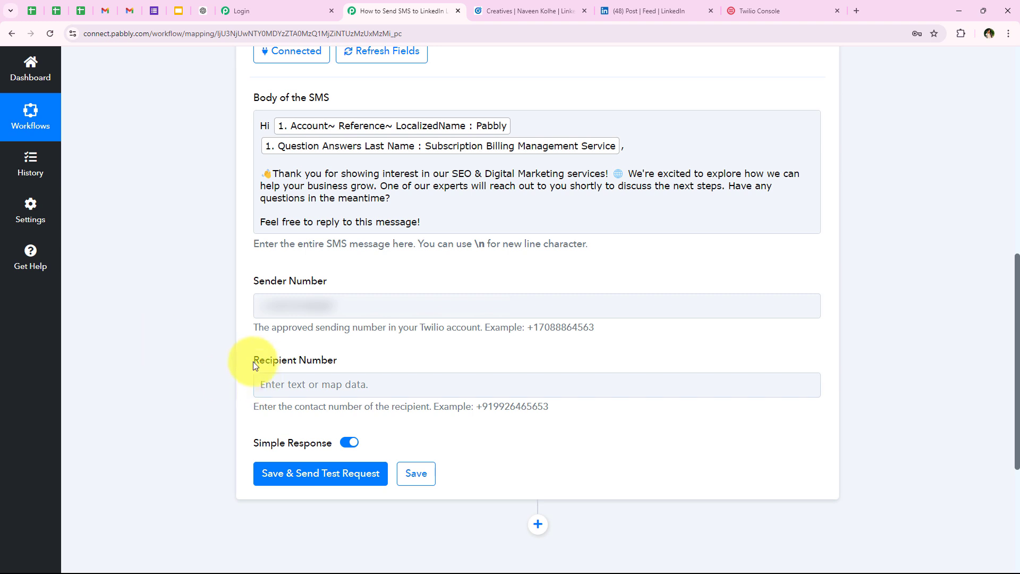
pyautogui.moveTo(277, 363); pyautogui.dragTo(343, 359)
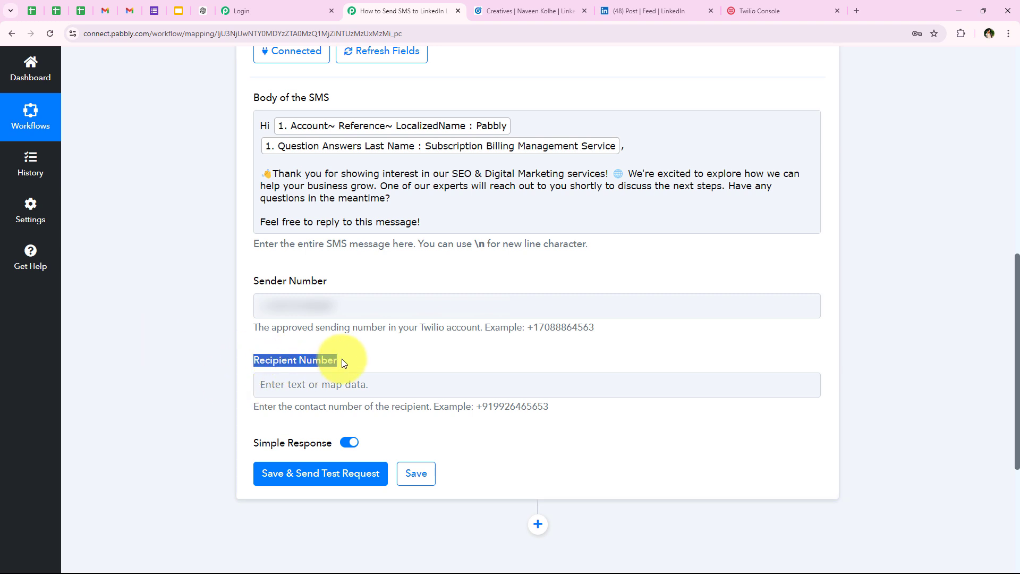
pyautogui.click(267, 386)
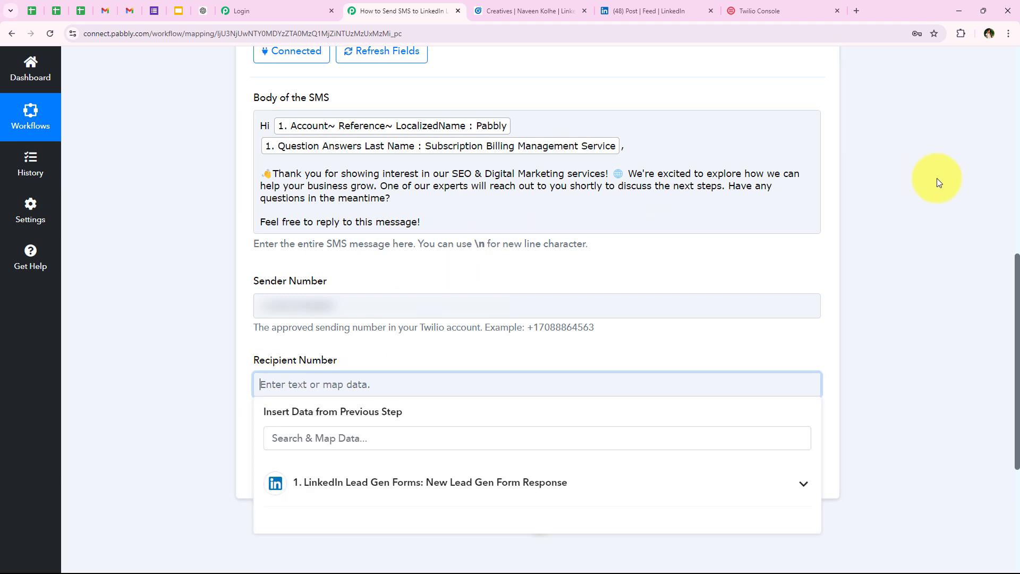
pyautogui.scroll(-2, 936, 178)
pyautogui.click(461, 335)
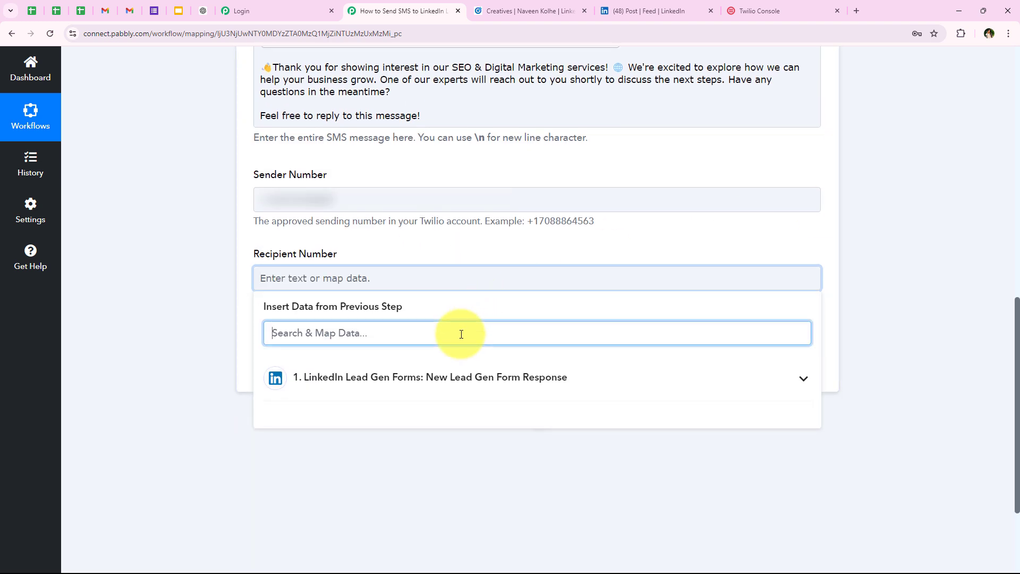
pyautogui.write('num')
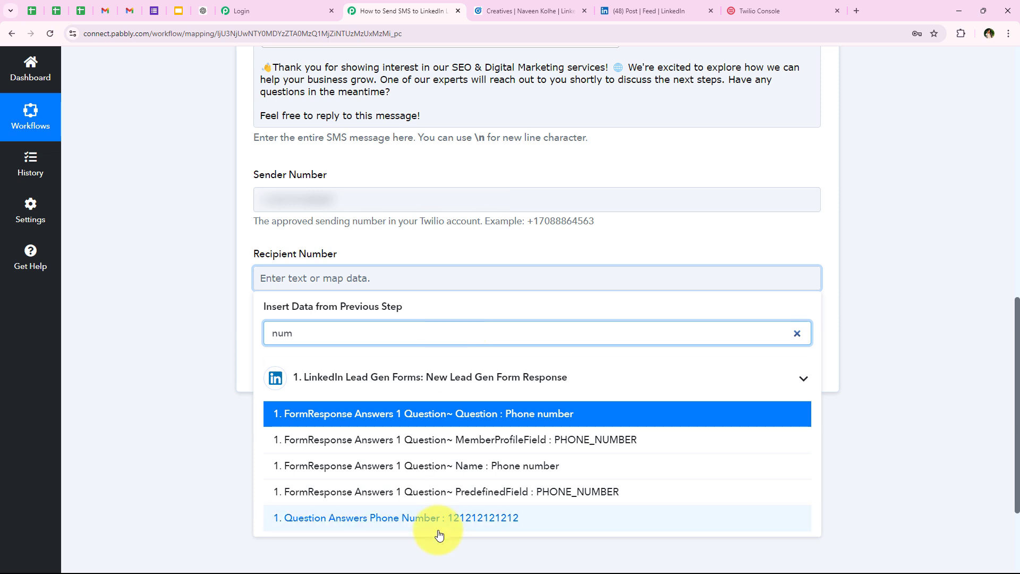
pyautogui.click(439, 531)
pyautogui.click(193, 277)
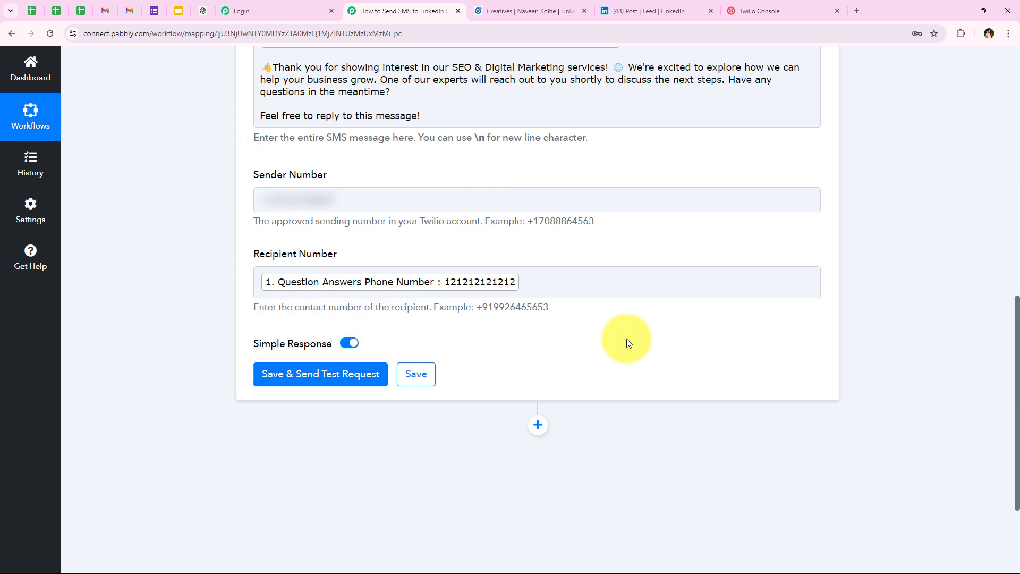
# Delete the mapped phone field from Recipient Number to use a fixed number instead
pyautogui.moveTo(248, 260); pyautogui.dragTo(410, 278)
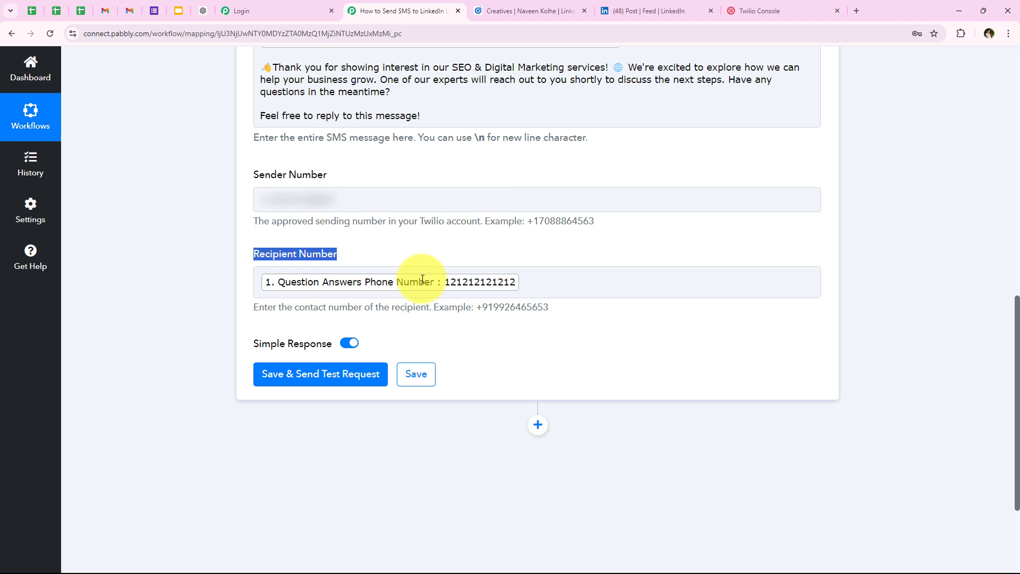
pyautogui.click(561, 277)
pyautogui.press('BackSpace')
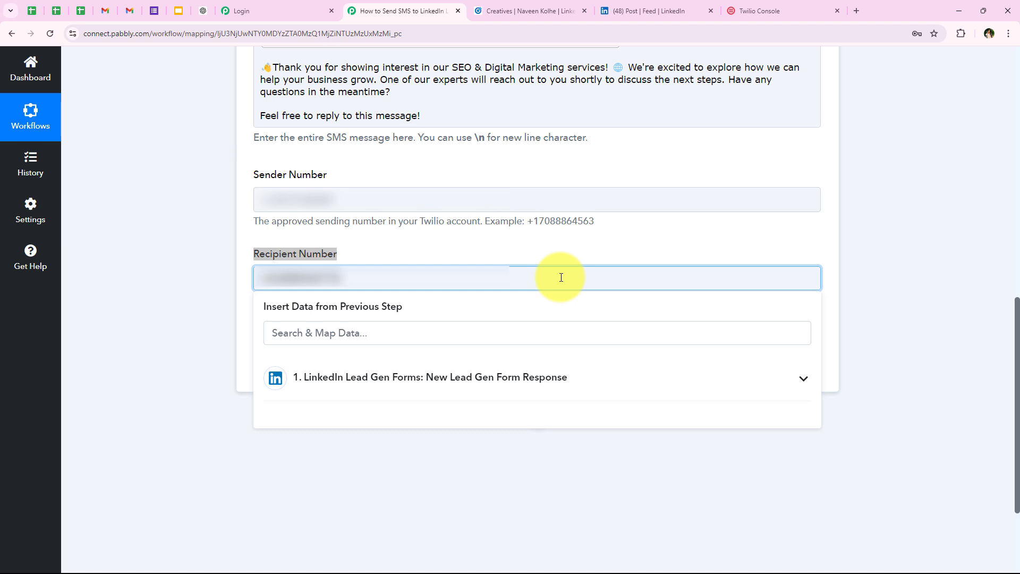
pyautogui.click(181, 360)
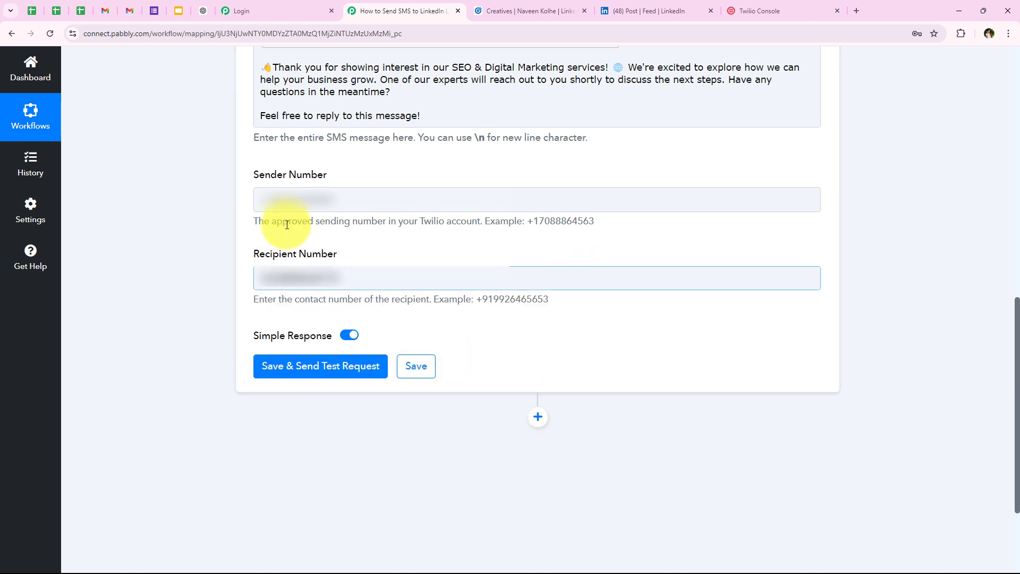
# Send a test SMS from the Twilio step and verify the delivered message in another tab
pyautogui.click(337, 369)
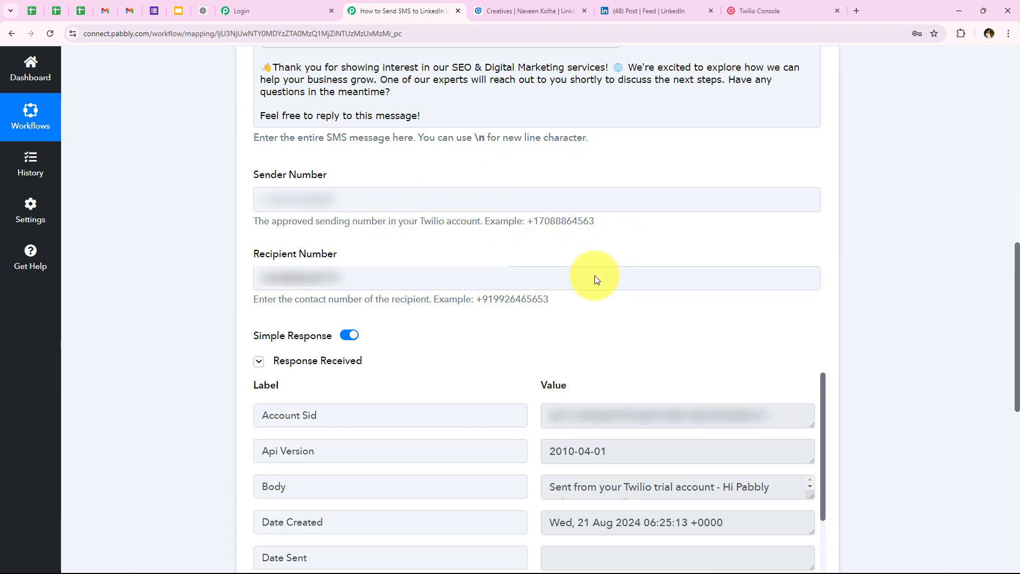
pyautogui.click(620, 281)
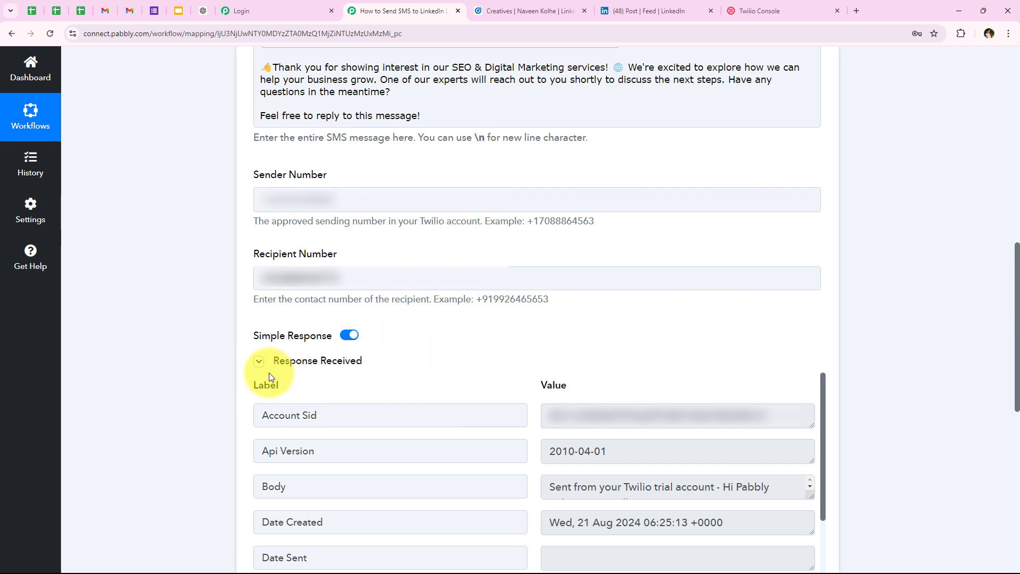
pyautogui.click(338, 274)
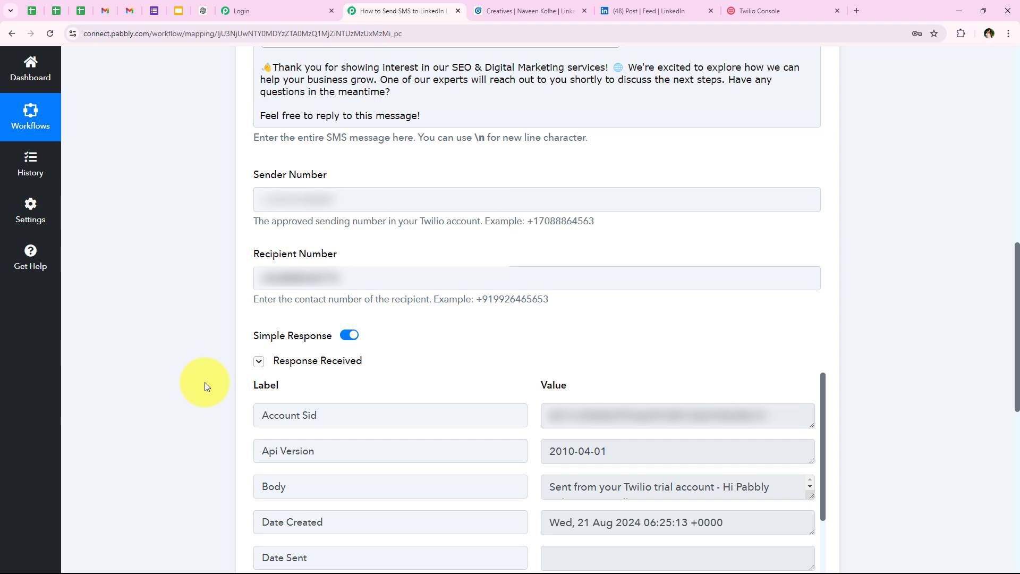
pyautogui.hotkey('ctrl', '4')
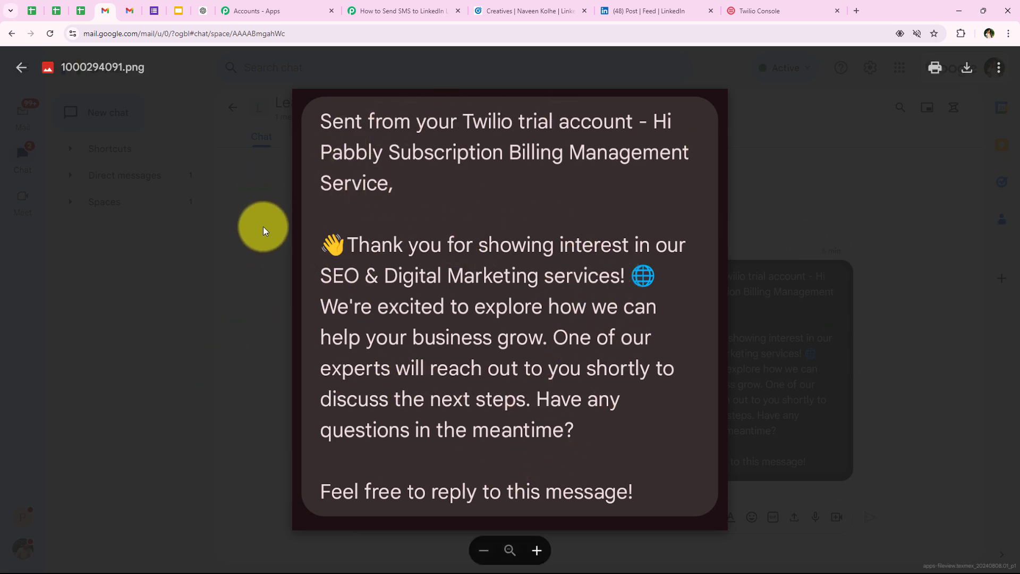
pyautogui.click(428, 20)
pyautogui.scroll(-3, 353, 357)
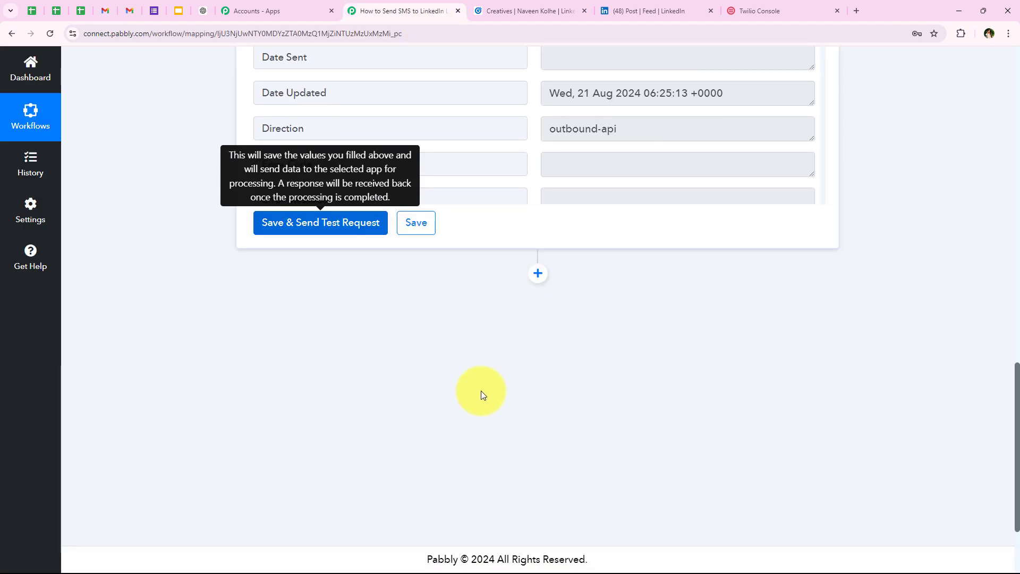
# Add a new action step after Twilio using the Google Chat Hangout app
pyautogui.click(537, 273)
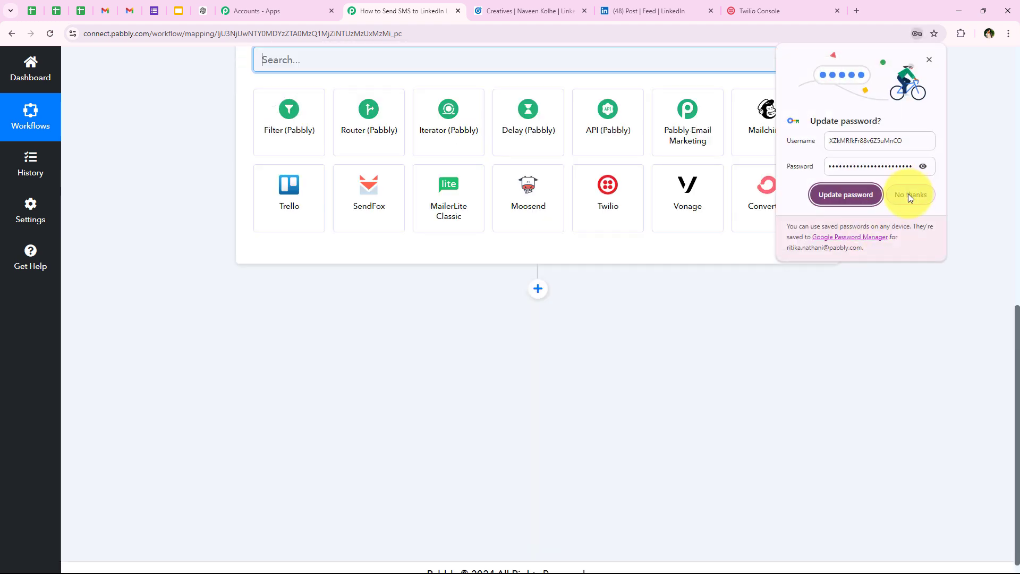
pyautogui.click(908, 196)
pyautogui.scroll(6, 281, 361)
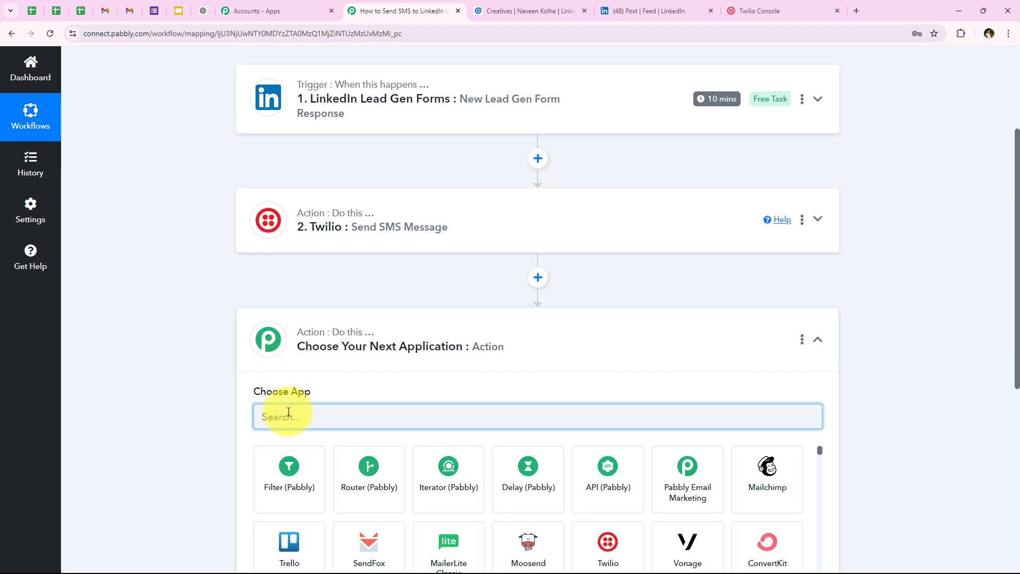
pyautogui.scroll(-2, 315, 316)
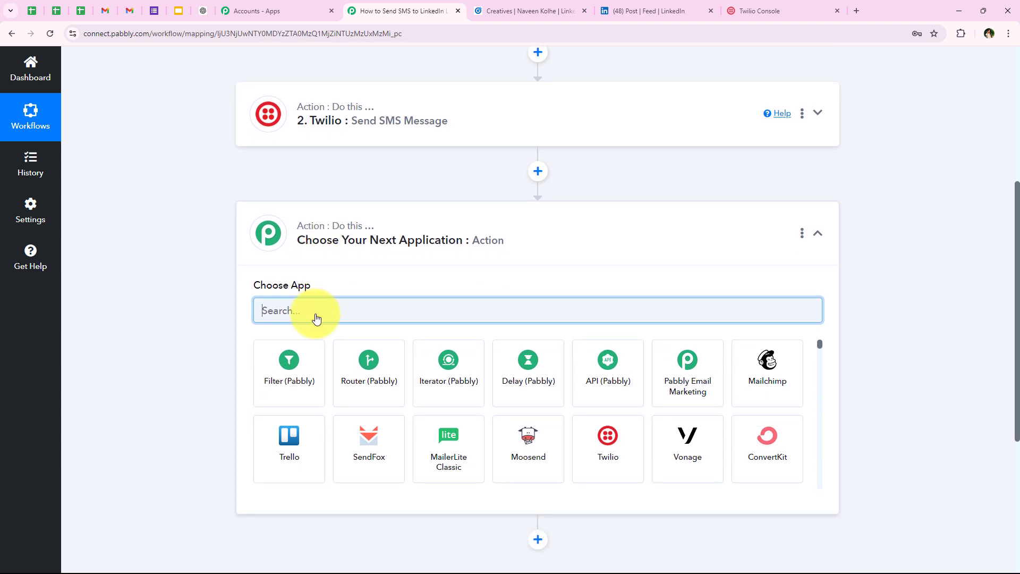
pyautogui.write('Goo')
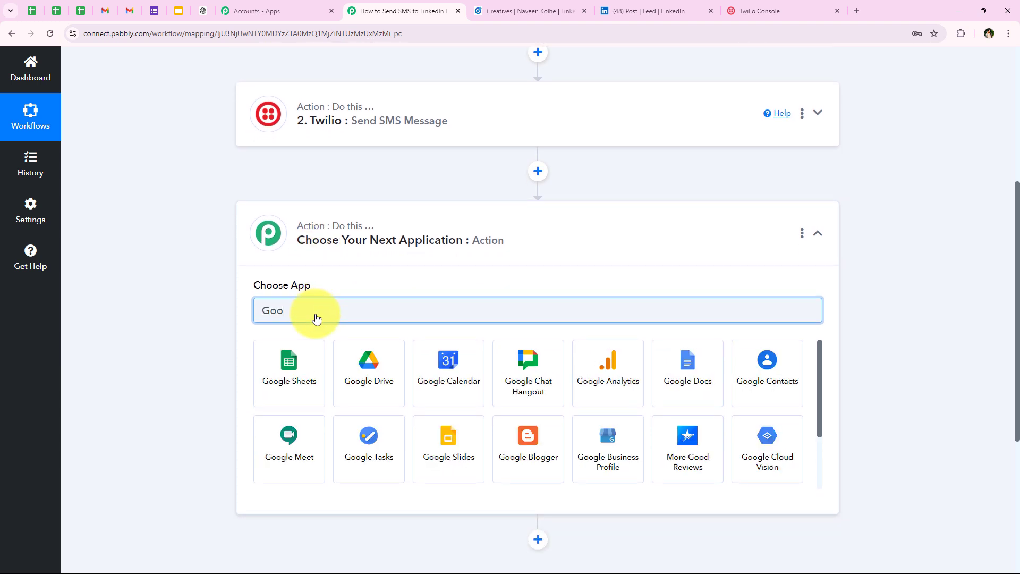
pyautogui.write('gle')
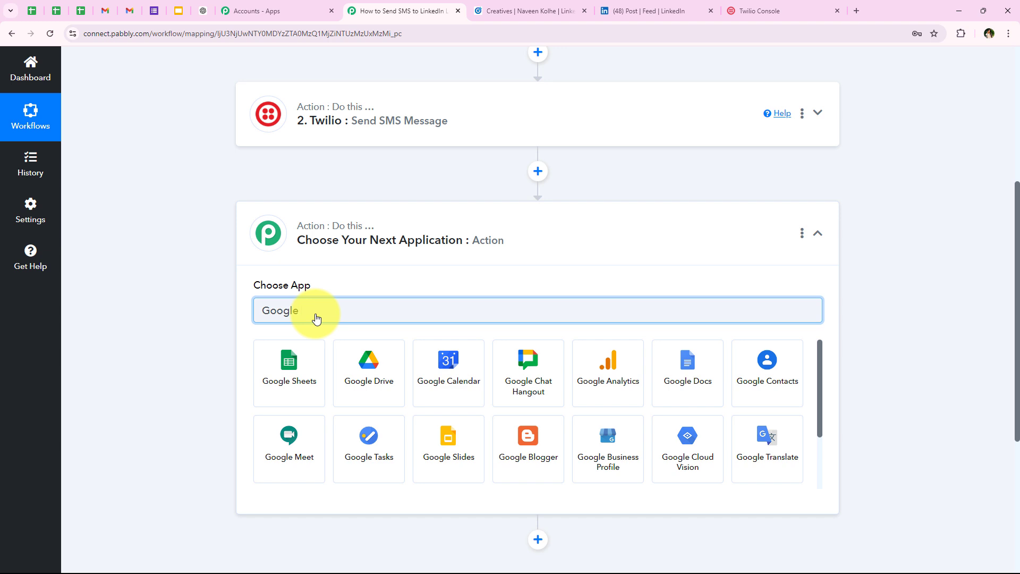
pyautogui.write(' Chat')
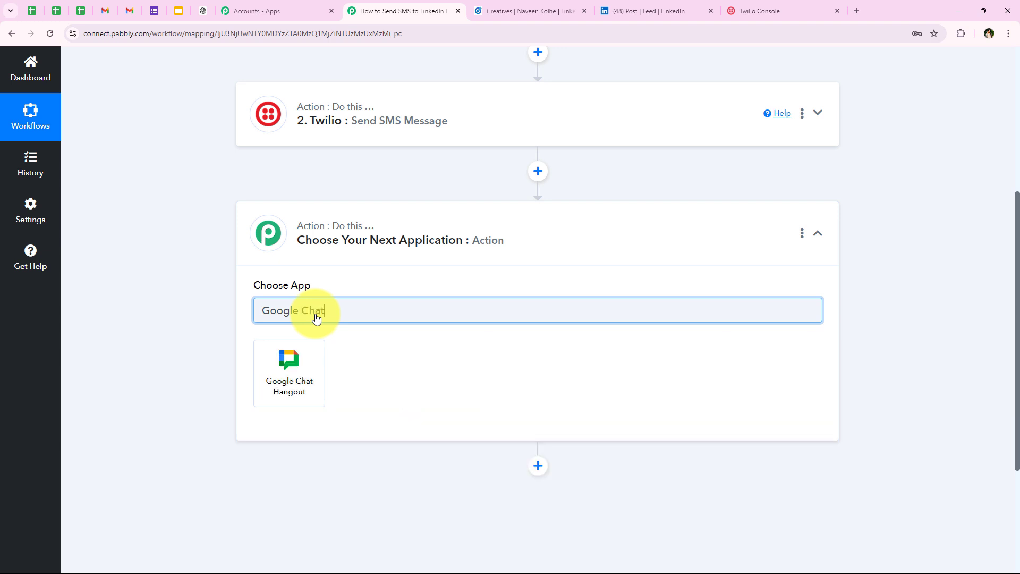
pyautogui.click(296, 412)
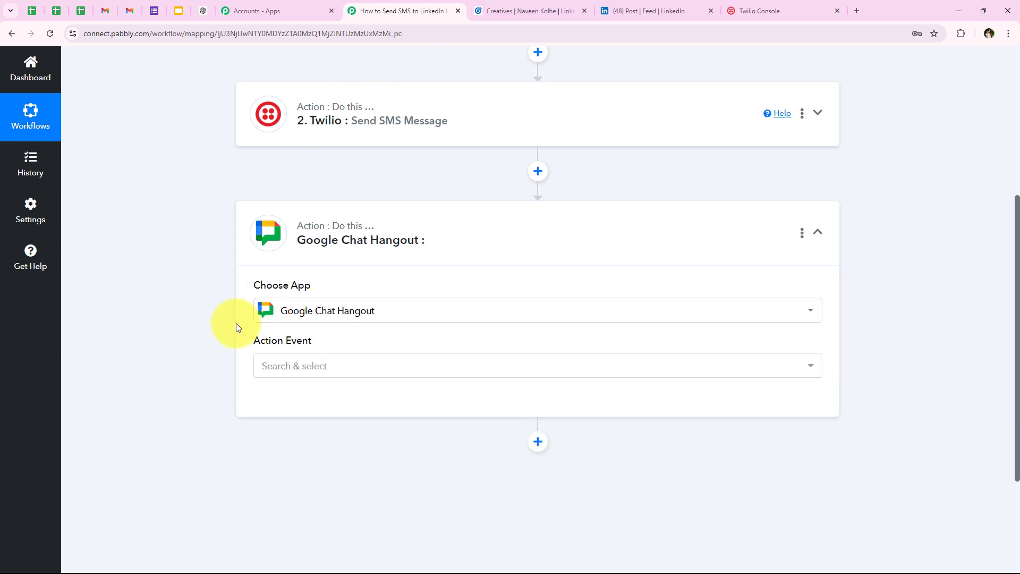
# Set the Create Message event, connect Google Chat, and review the Chat Webhook URL help text
pyautogui.moveTo(256, 342); pyautogui.dragTo(321, 338)
pyautogui.click(297, 366)
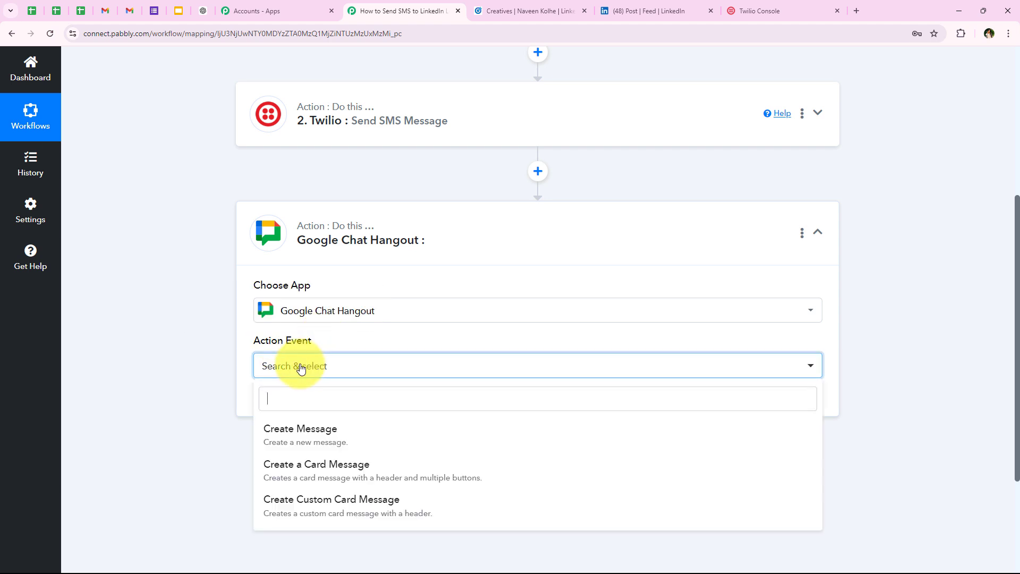
pyautogui.scroll(-1, 154, 372)
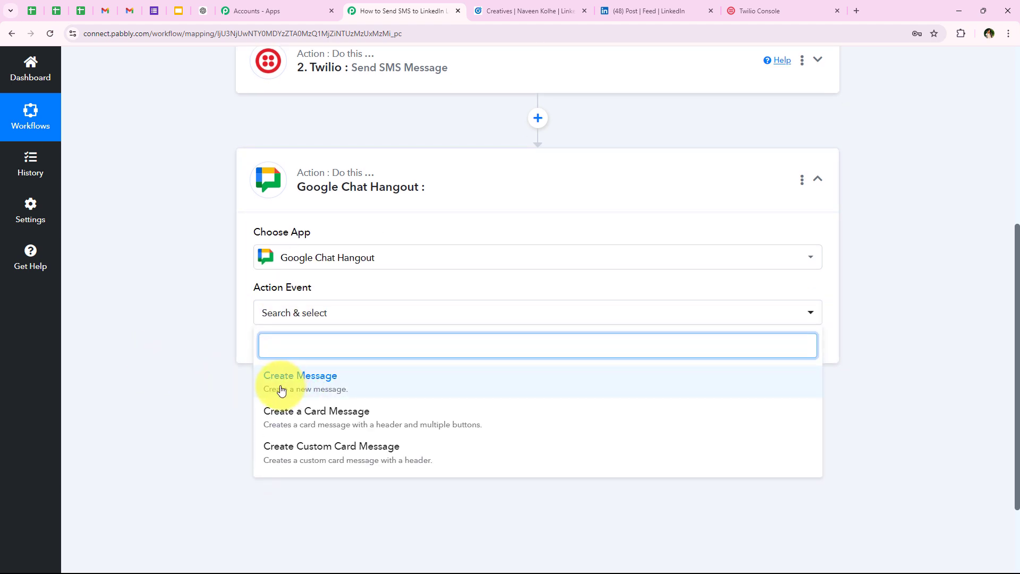
pyautogui.click(335, 392)
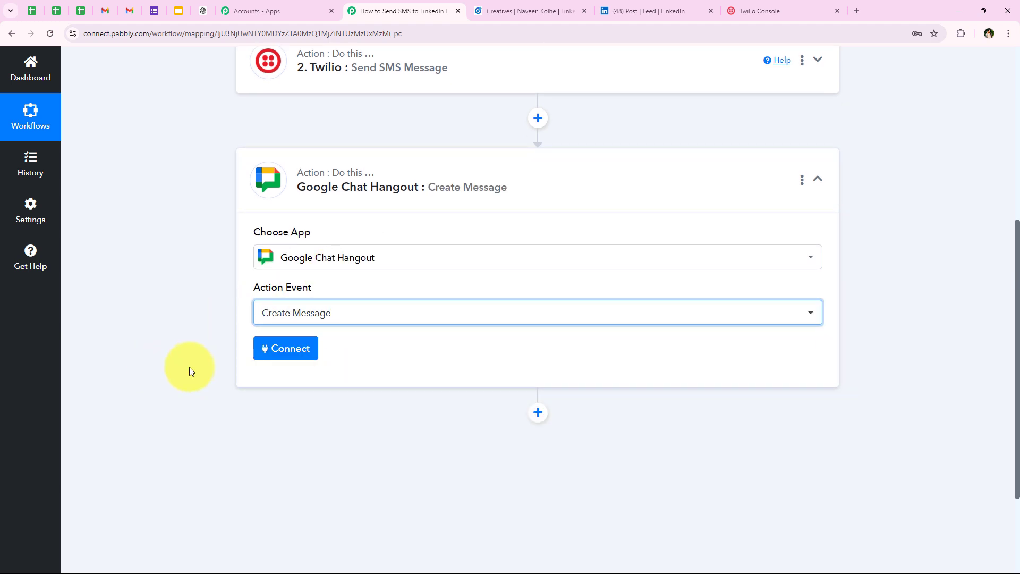
pyautogui.click(285, 359)
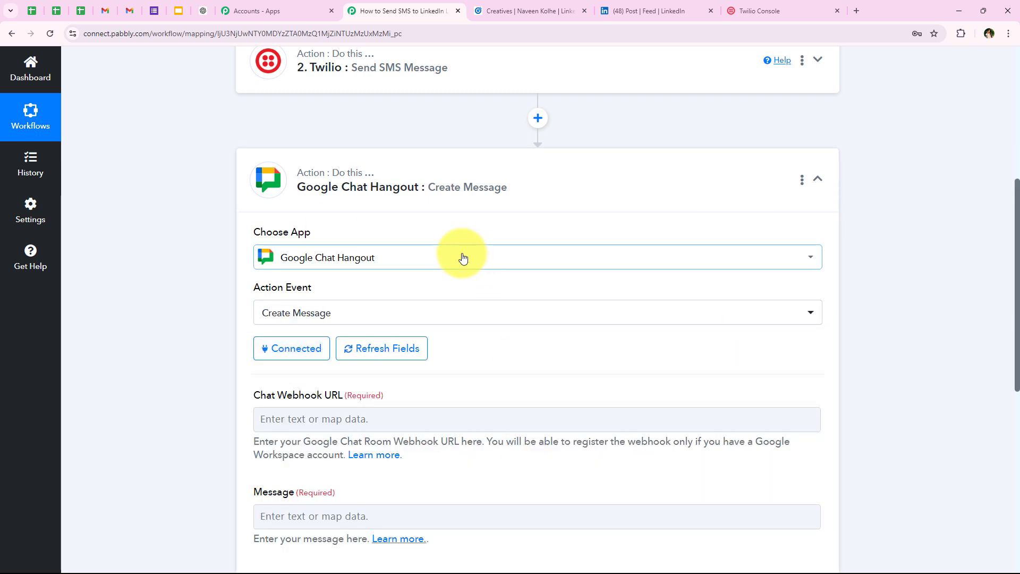
pyautogui.scroll(-4, 476, 266)
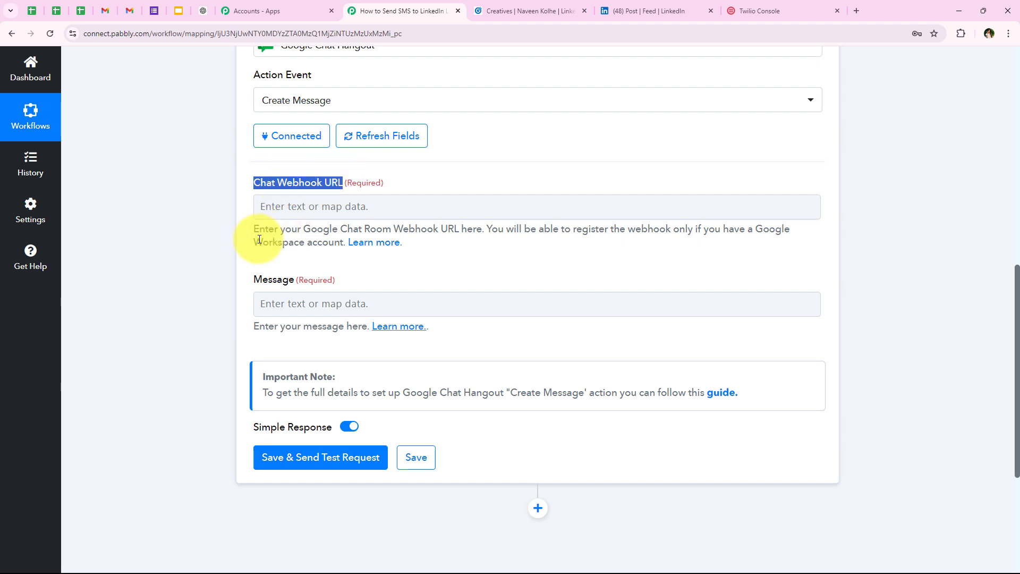
pyautogui.click(236, 232)
pyautogui.moveTo(244, 229); pyautogui.dragTo(625, 268)
pyautogui.click(518, 259)
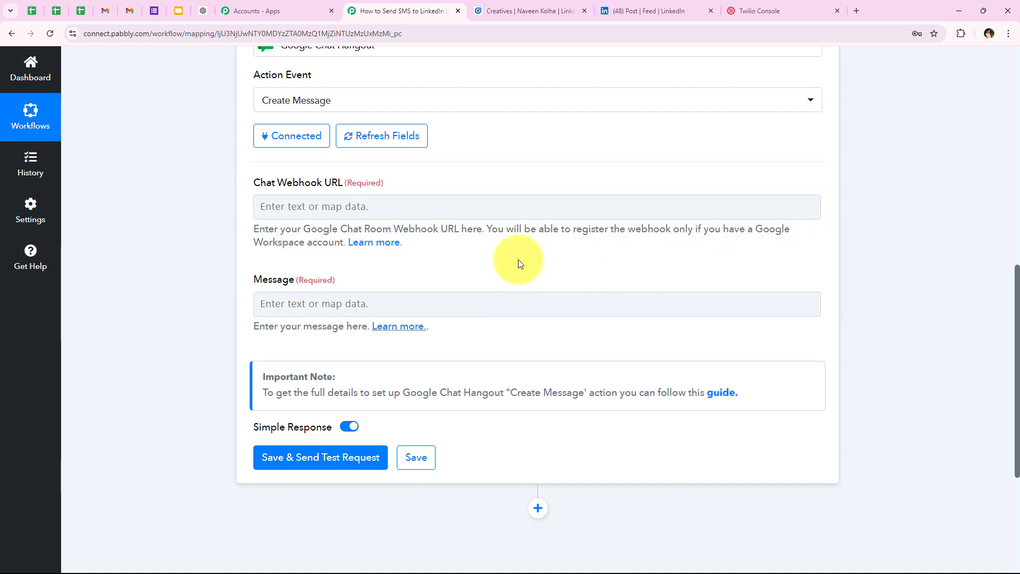
# Open the forum's webhook URL guide and bring its nine incoming-webhook registration steps into view
pyautogui.click(373, 244)
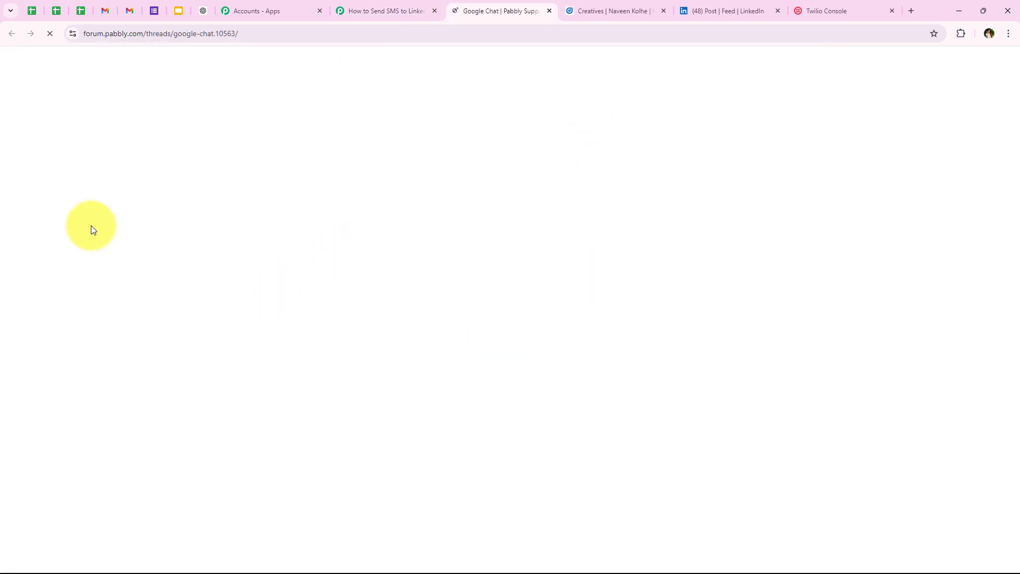
pyautogui.scroll(-5, 234, 201)
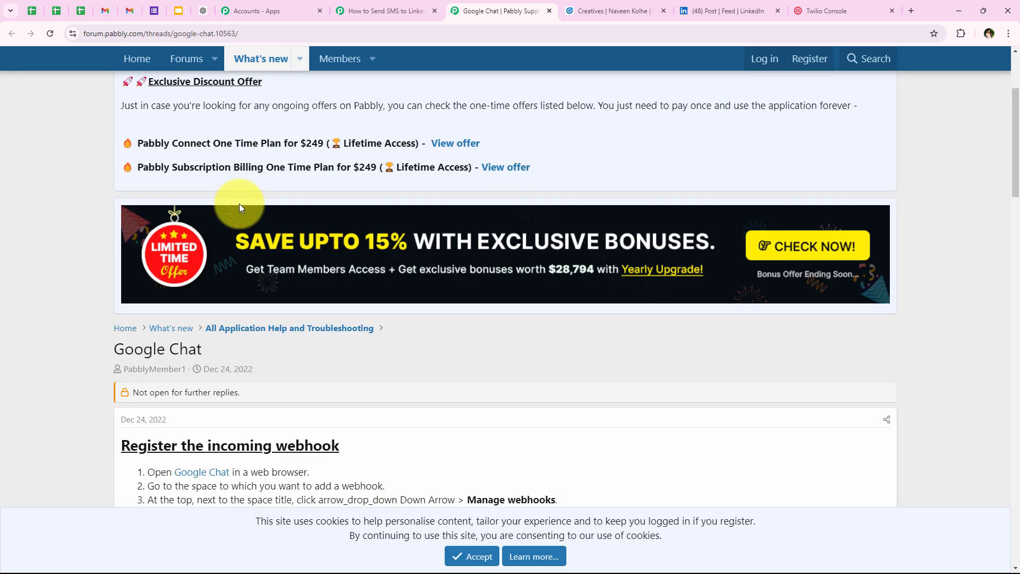
pyautogui.scroll(-4, 228, 242)
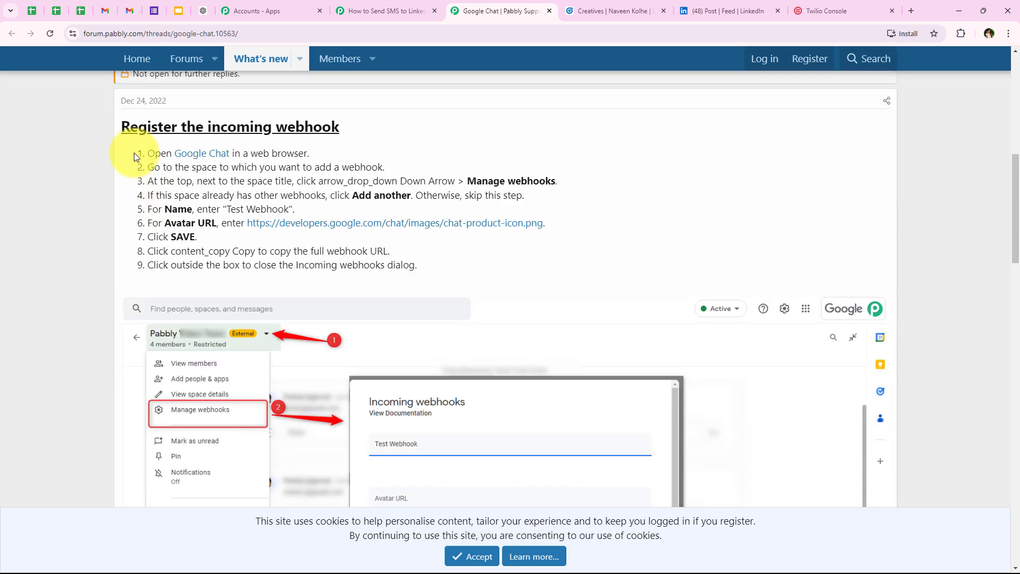
pyautogui.moveTo(134, 152); pyautogui.dragTo(433, 272)
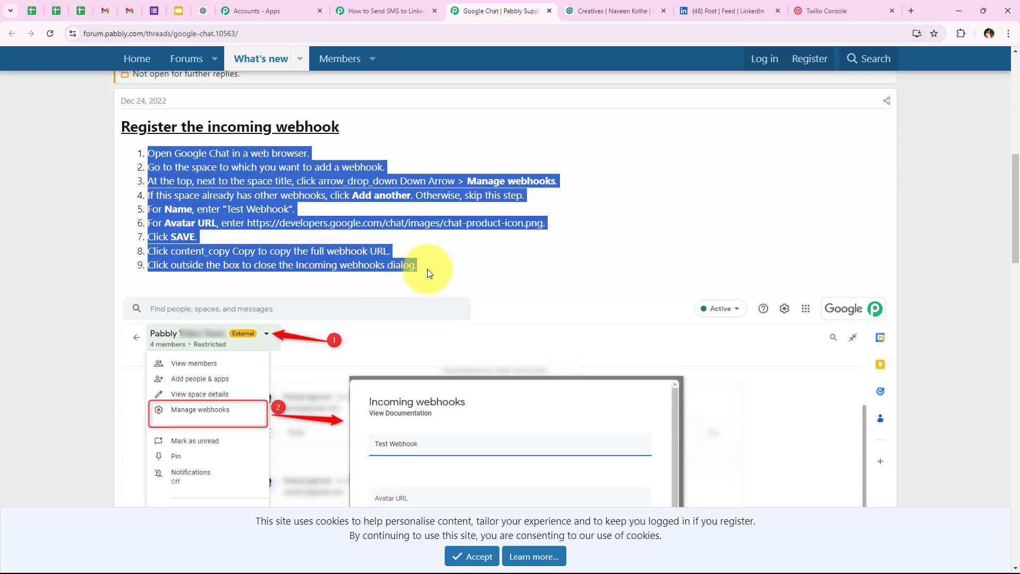
pyautogui.click(142, 239)
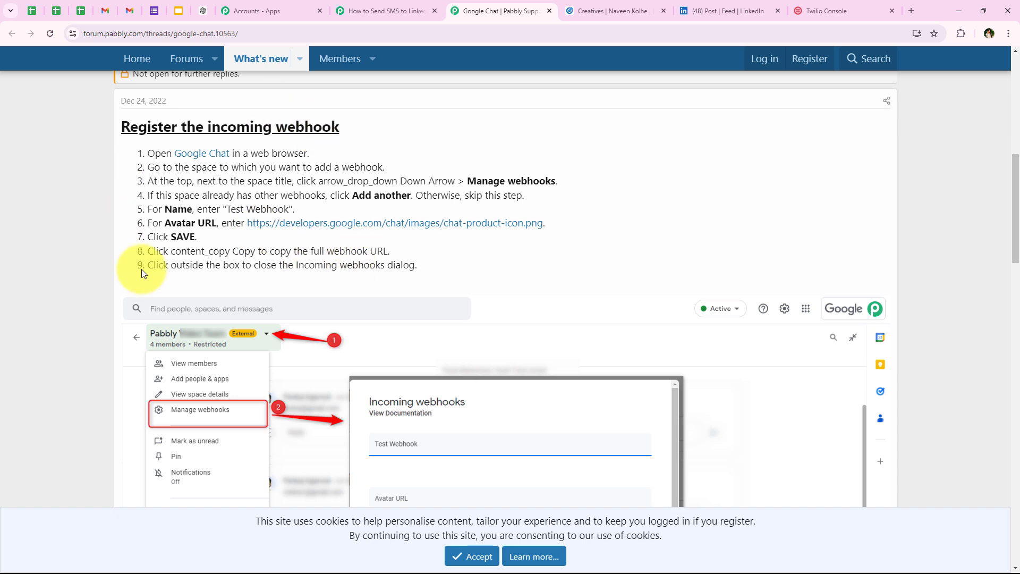
# Open the LinkedIn Leads space in Google Chat within Gmail
pyautogui.click(106, 5)
pyautogui.click(170, 224)
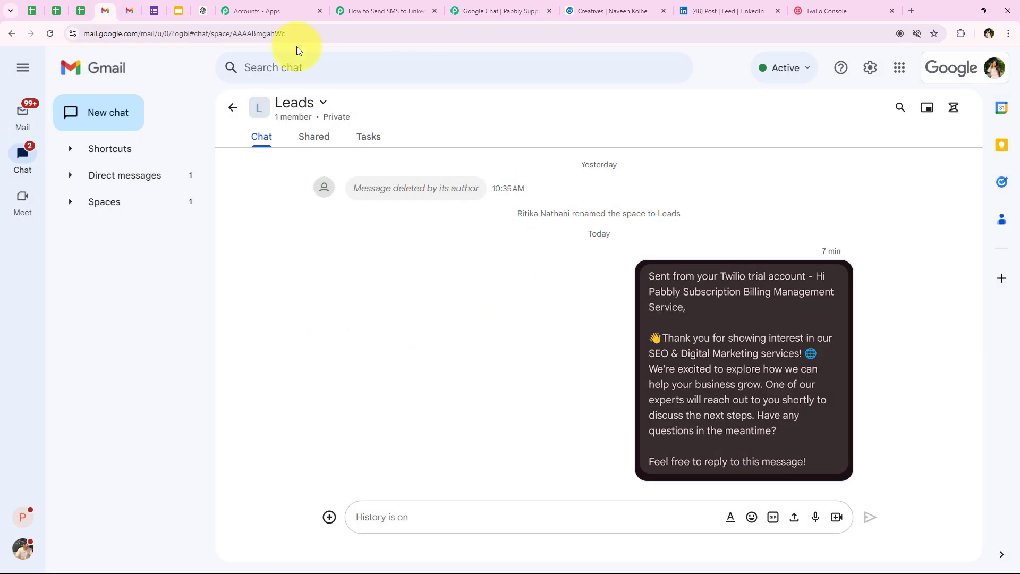
pyautogui.click(79, 201)
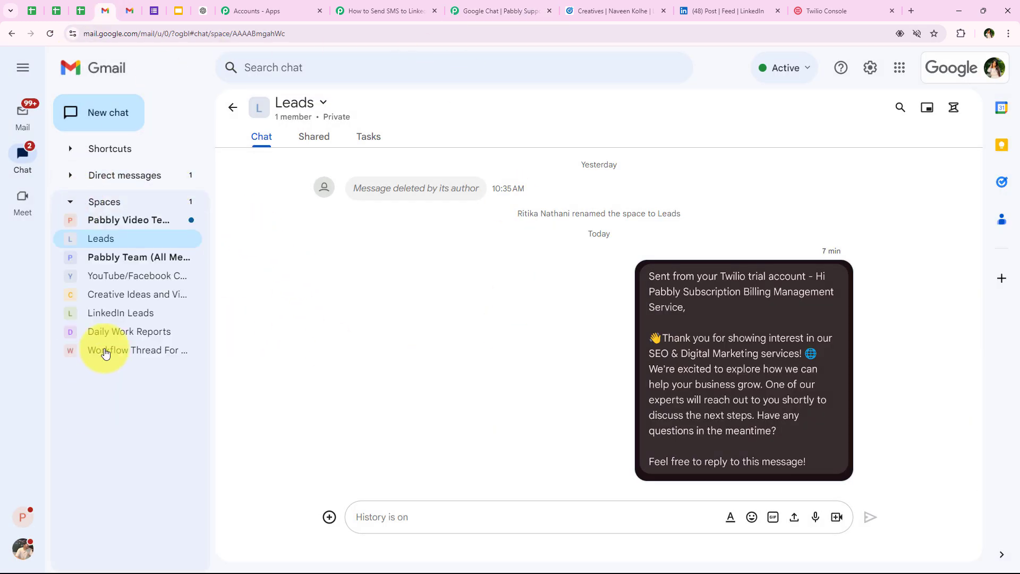
pyautogui.click(106, 313)
pyautogui.click(80, 202)
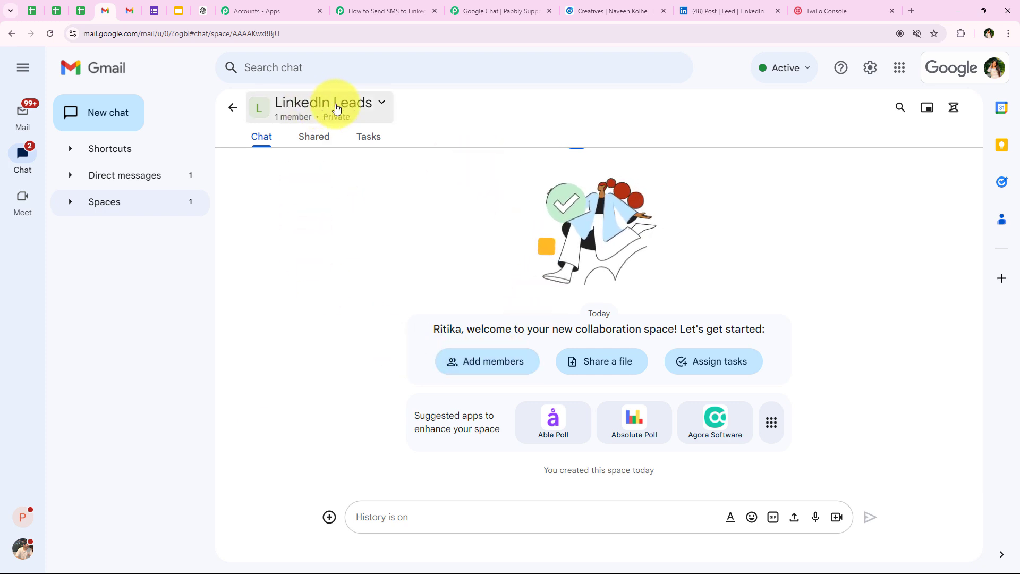
# Add an incoming webhook named New Lead to the space, leaving the avatar URL blank
pyautogui.click(382, 104)
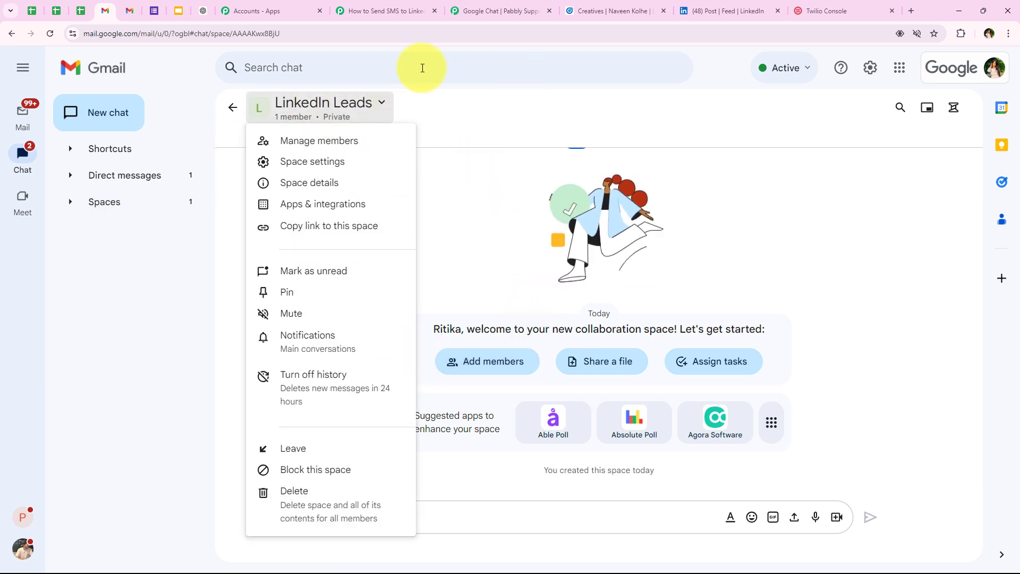
pyautogui.click(322, 208)
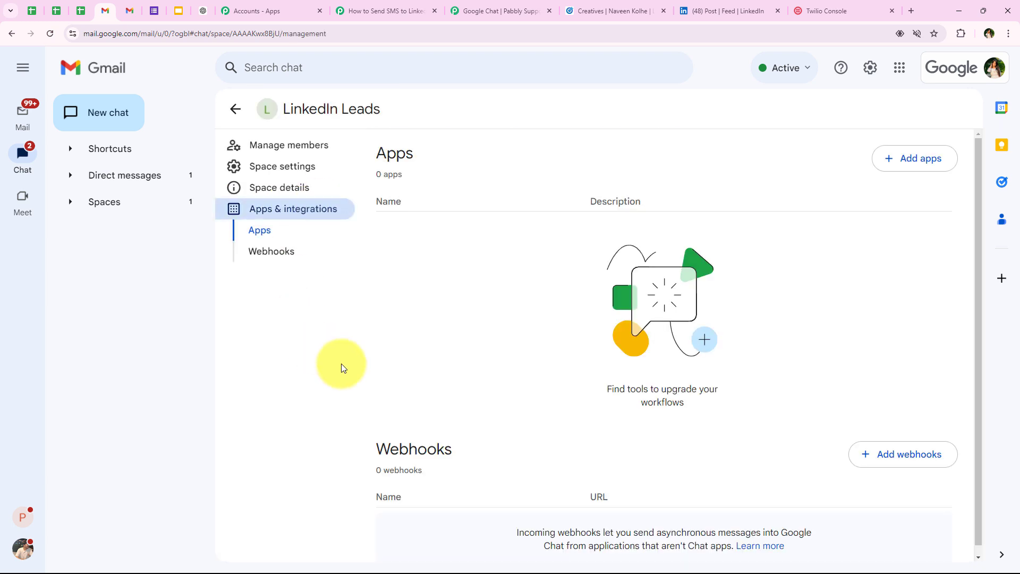
pyautogui.scroll(-2, 499, 400)
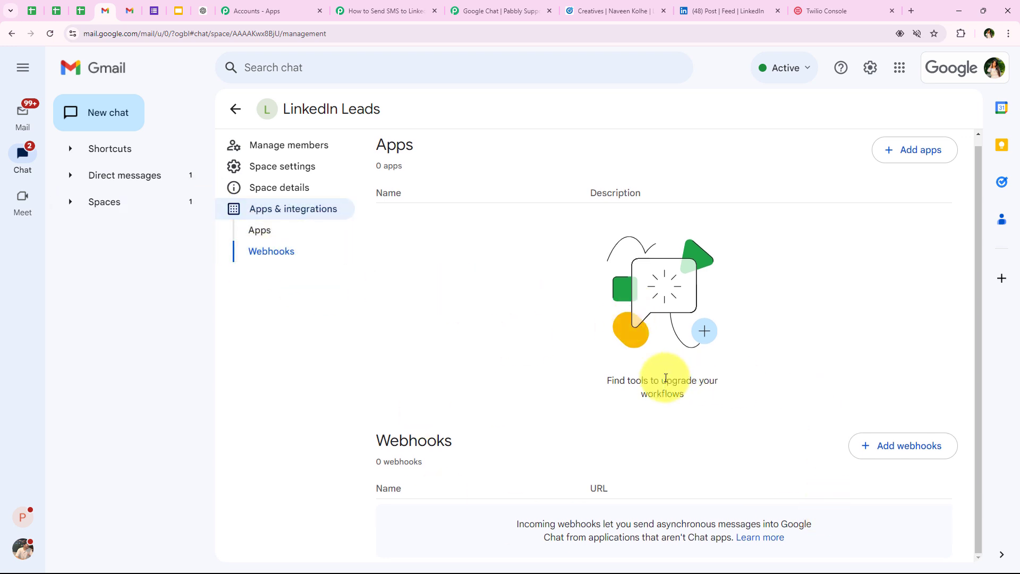
pyautogui.click(885, 451)
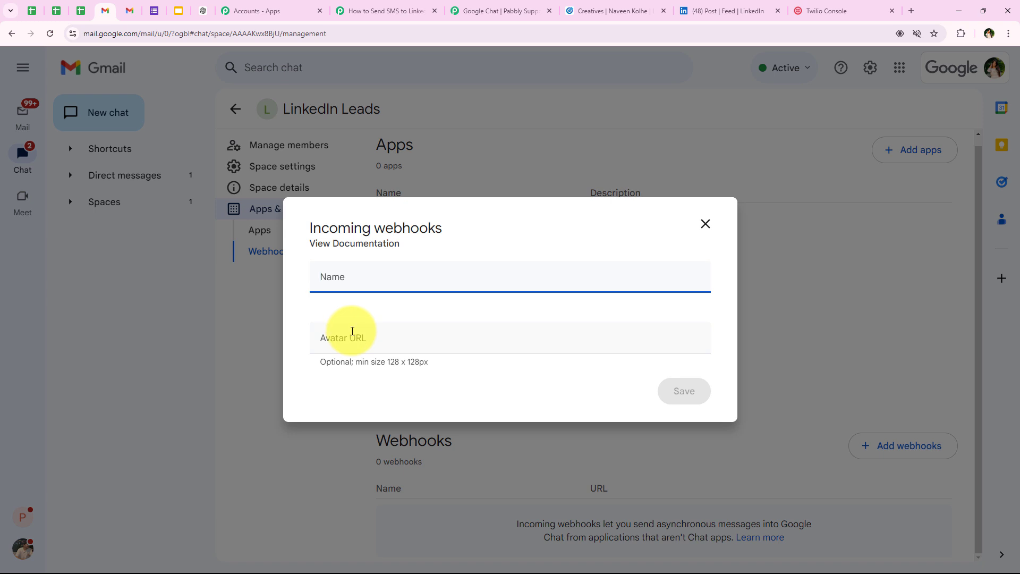
pyautogui.click(352, 331)
pyautogui.click(356, 280)
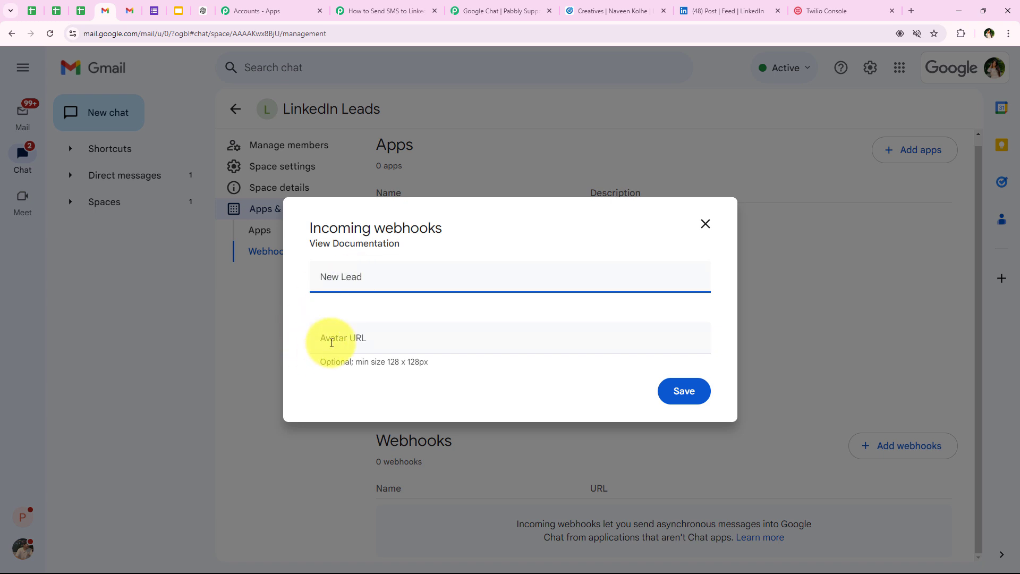
pyautogui.click(328, 341)
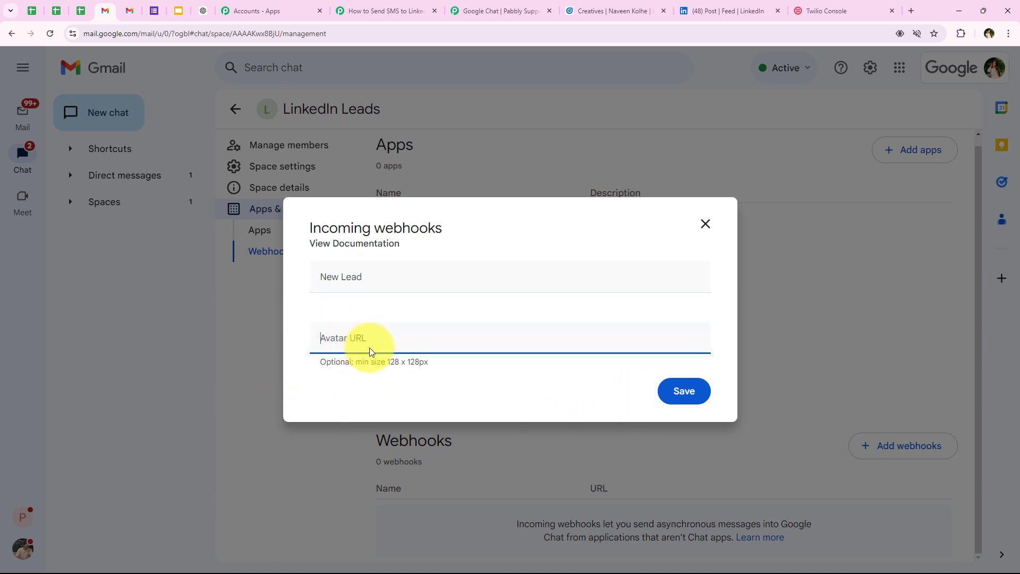
pyautogui.click(354, 433)
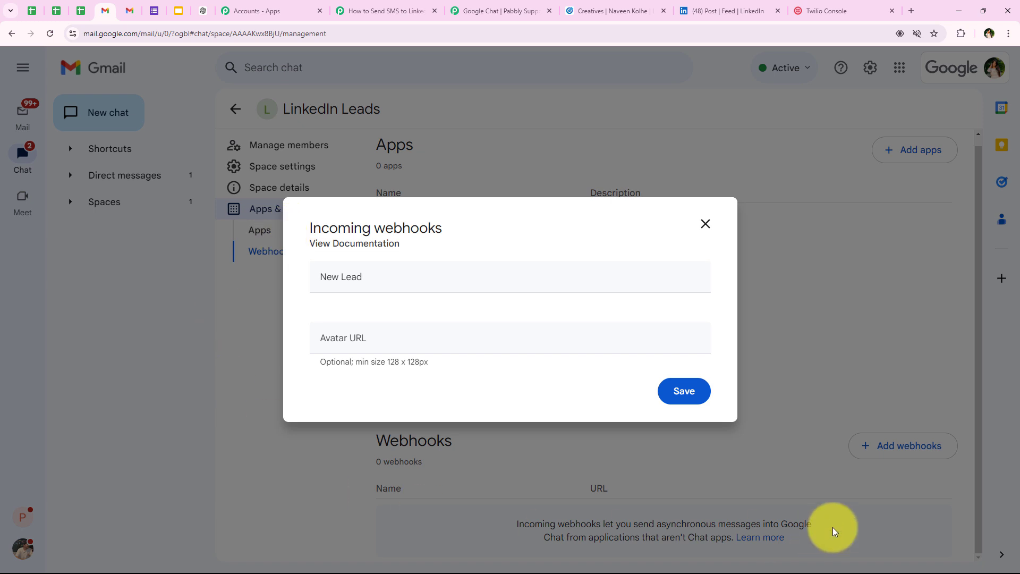
pyautogui.click(683, 393)
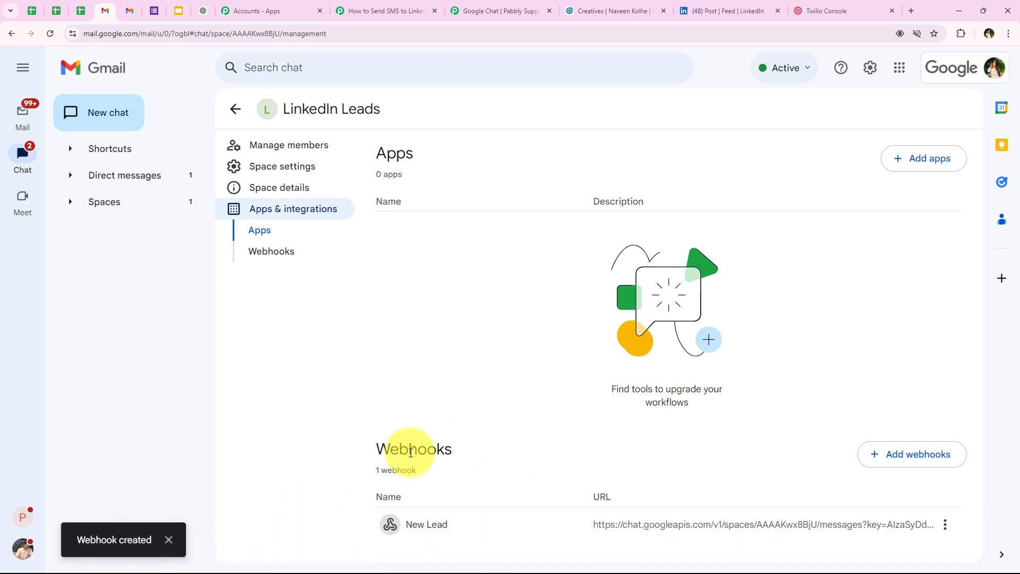
# Copy the New Lead webhook link and paste it as plain text into Pabbly's Chat Webhook URL
pyautogui.click(950, 524)
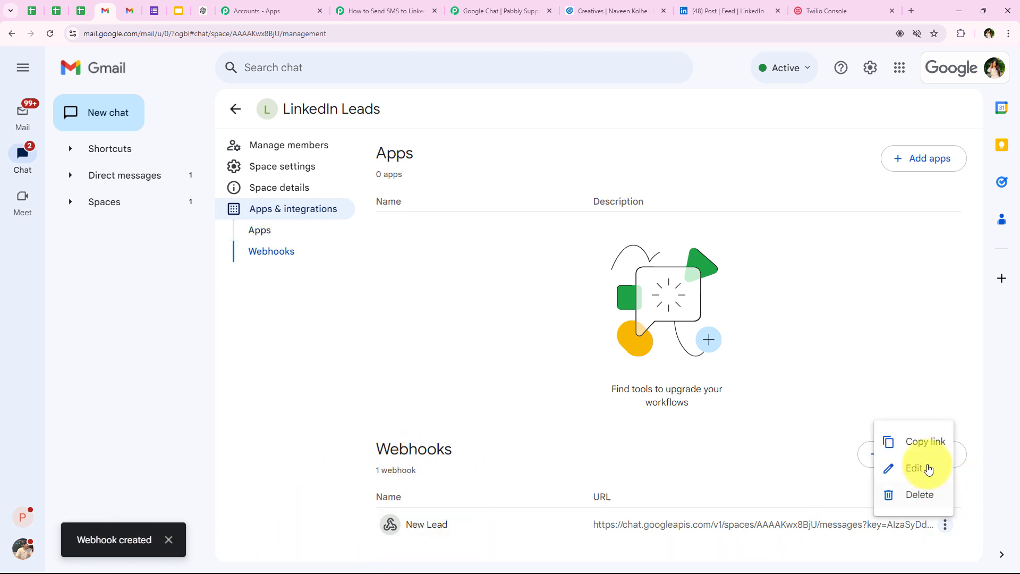
pyautogui.click(918, 440)
pyautogui.click(368, 11)
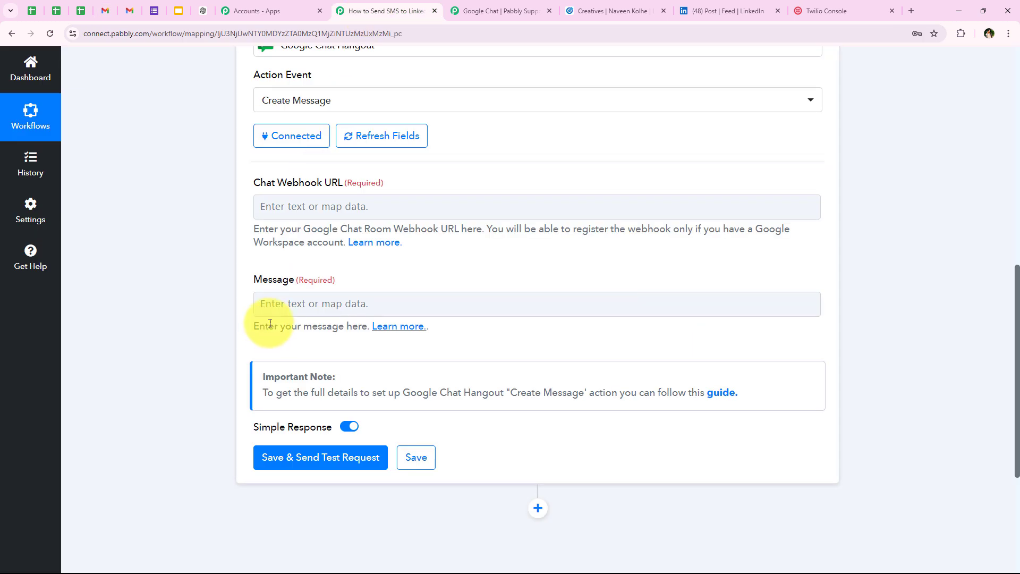
pyautogui.click(292, 207)
pyautogui.rightClick(294, 209)
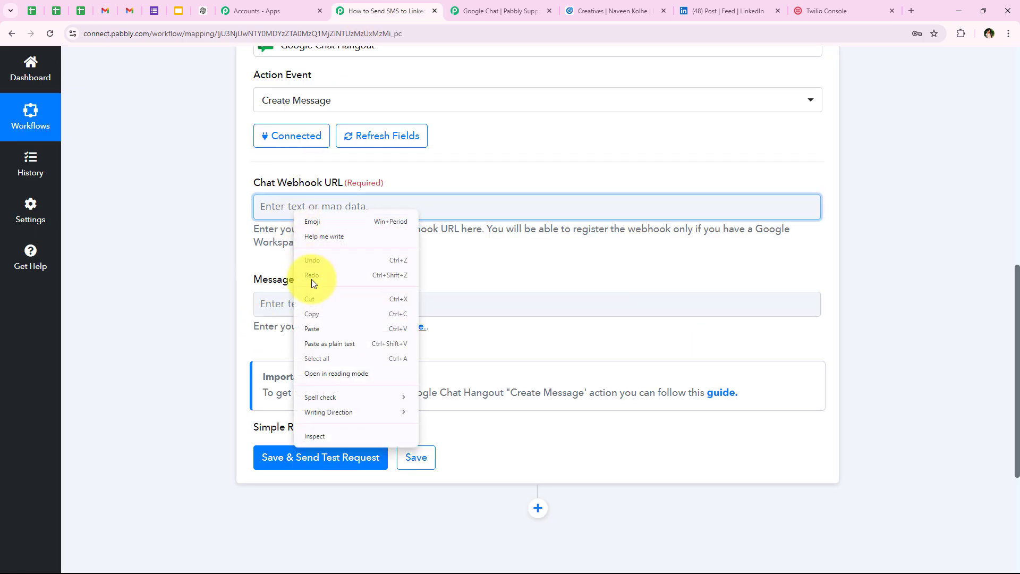
pyautogui.click(332, 341)
pyautogui.scroll(1, 284, 213)
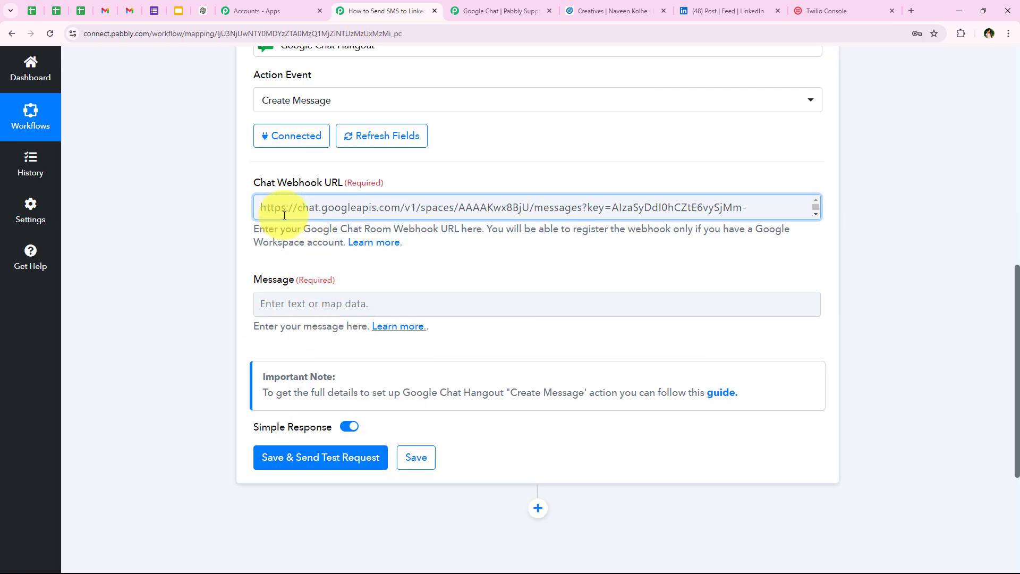
pyautogui.scroll(-1, 282, 212)
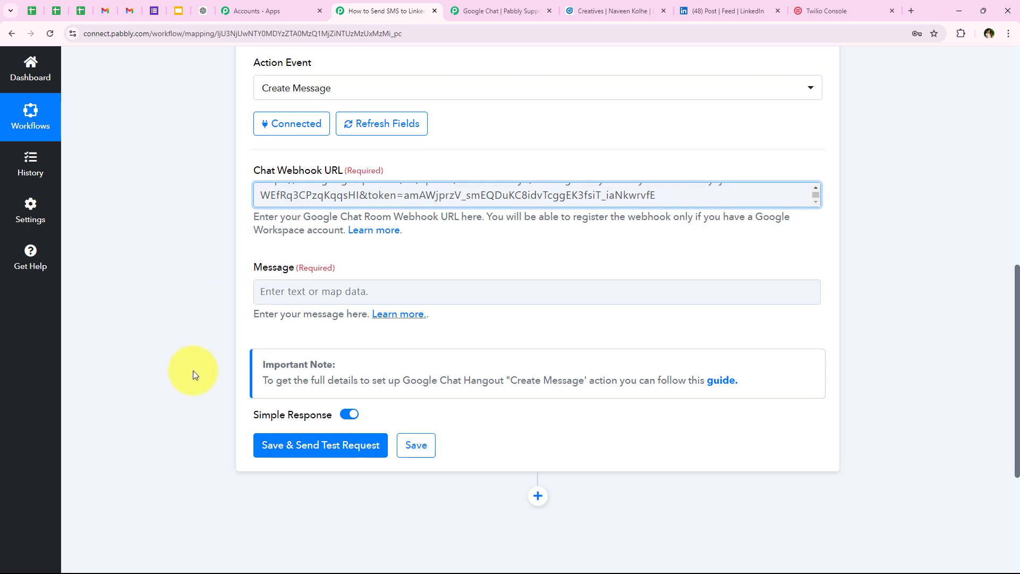
# Paste the prepared New Lead Alert template into the Message field
pyautogui.scroll(-1, 193, 371)
pyautogui.doubleClick(273, 227)
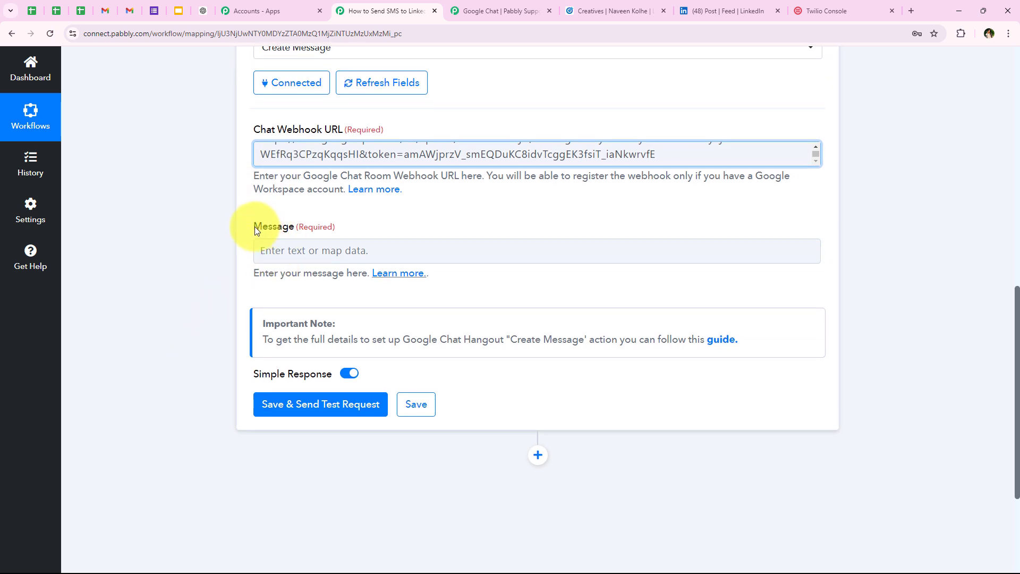
pyautogui.click(297, 254)
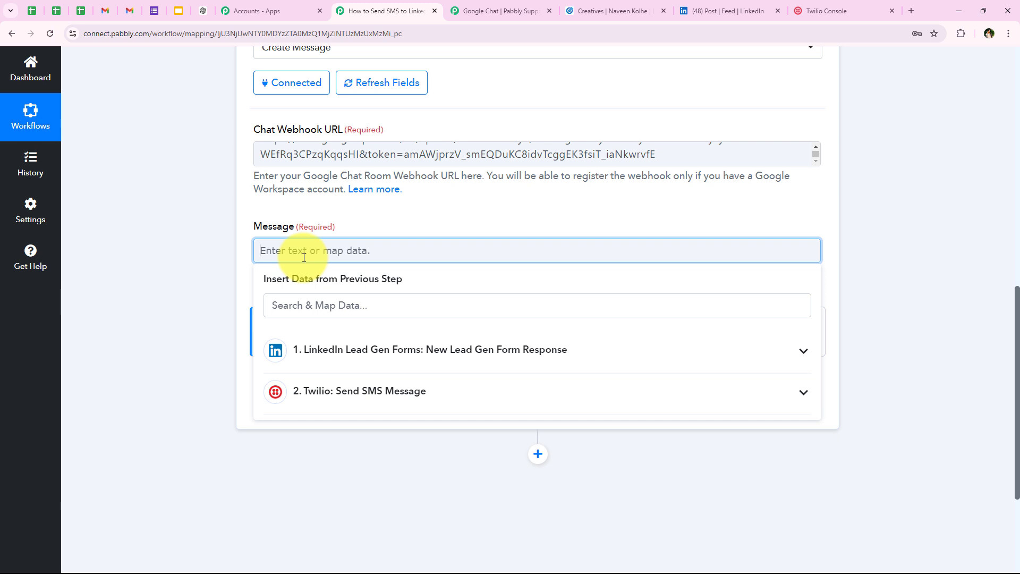
pyautogui.write('New Lead Alert! 🚀  A new lead from LinkedIn has just come in!  Lead Name:  Interested In: SEO & Digital Marketing Services  Contact:  Company:  Please reach out to them as soon as possible to discuss how we can assist them in boosting their online presence.  Let’s make sure to follow up promptly to turn this lead into our next client! 💪')
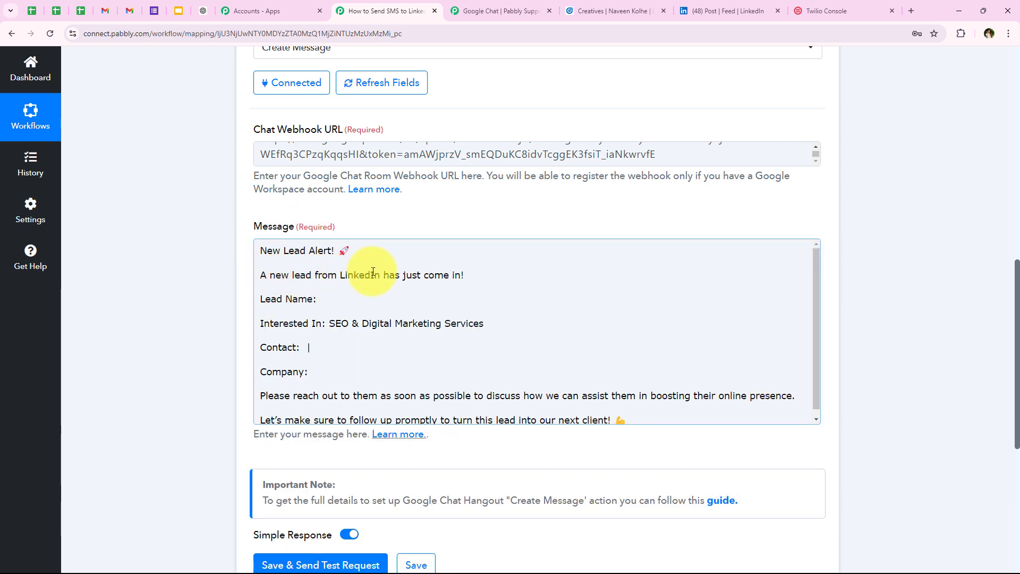
# Map the lead's First Name and Last Name after 'Lead Name:' in the message
pyautogui.click(330, 301)
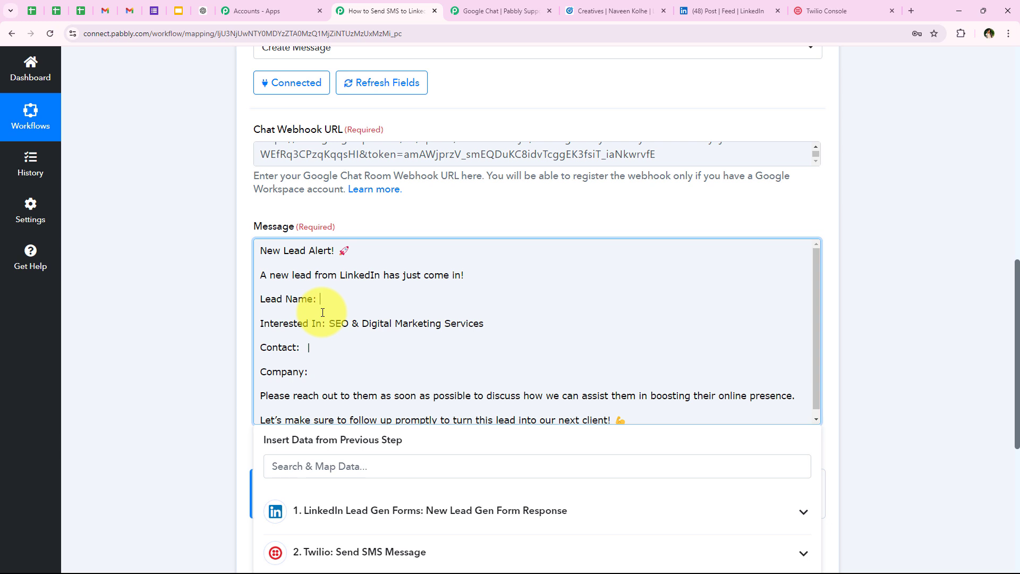
pyautogui.click(304, 467)
pyautogui.write('n')
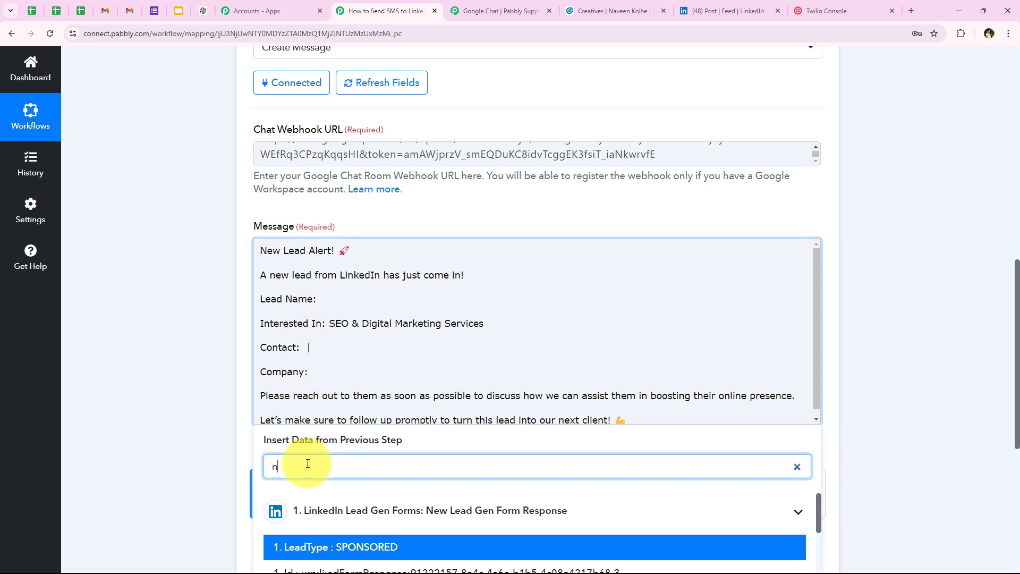
pyautogui.write('ame')
pyautogui.scroll(-1, 463, 267)
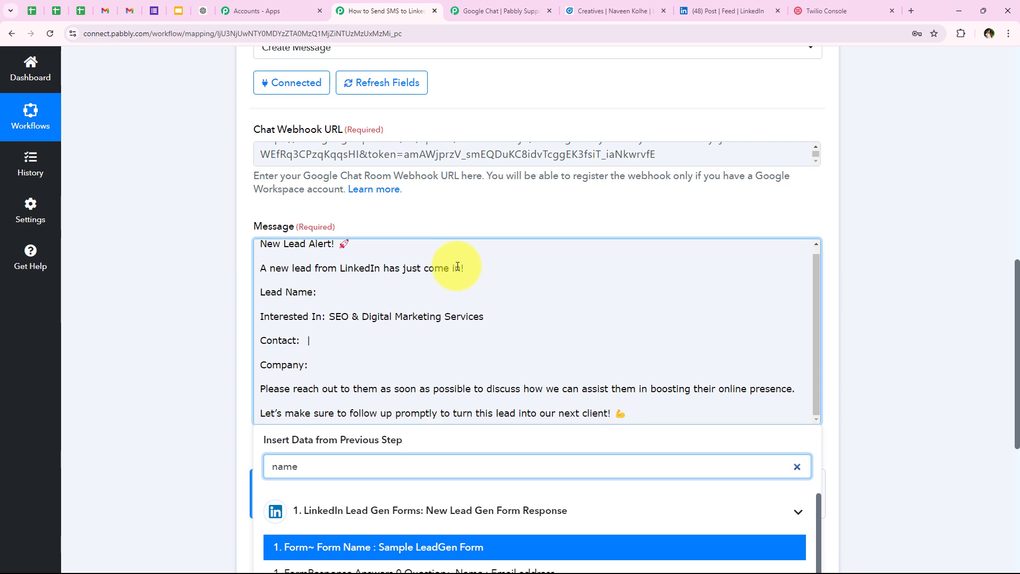
pyautogui.scroll(-2, 165, 422)
pyautogui.scroll(-4, 165, 423)
pyautogui.scroll(-5, 280, 380)
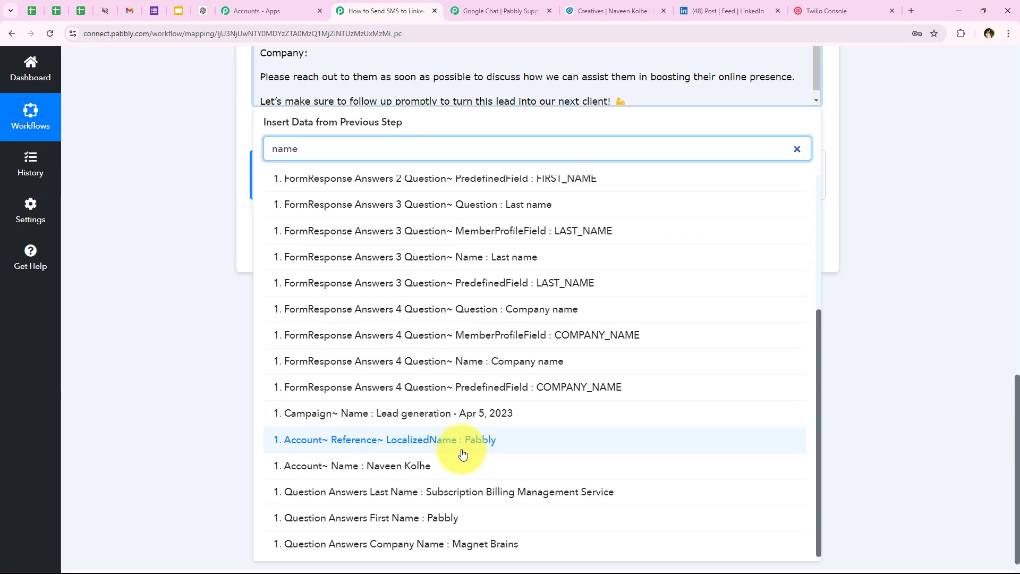
pyautogui.click(437, 518)
pyautogui.scroll(-1, 435, 514)
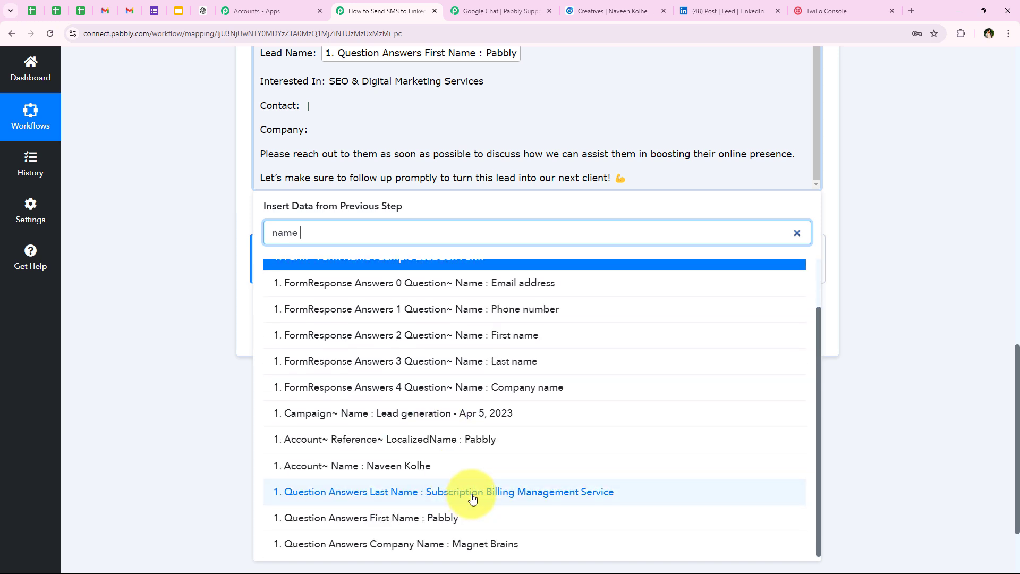
pyautogui.click(475, 492)
pyautogui.click(210, 212)
pyautogui.scroll(2, 213, 214)
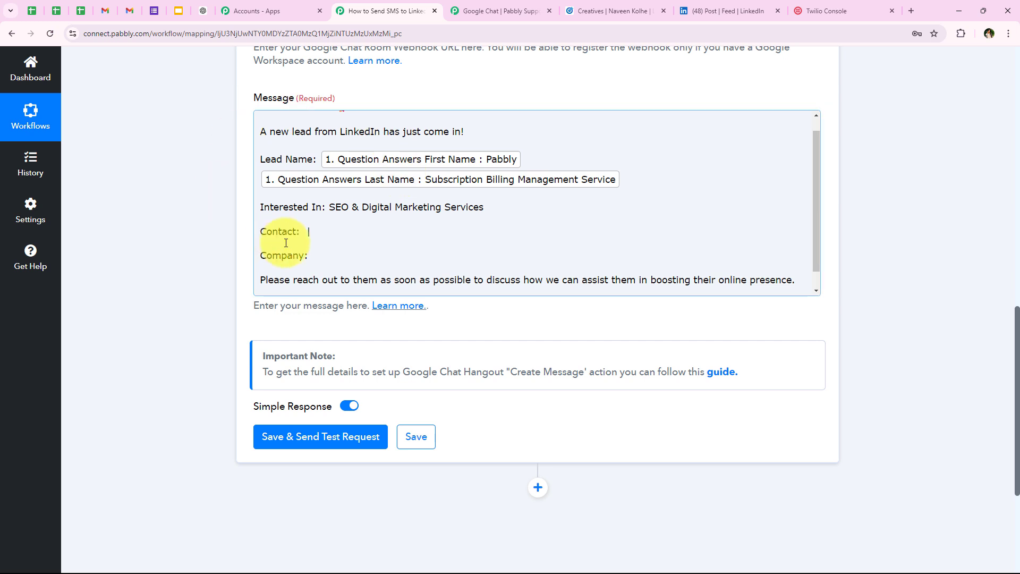
pyautogui.tripleClick(261, 211)
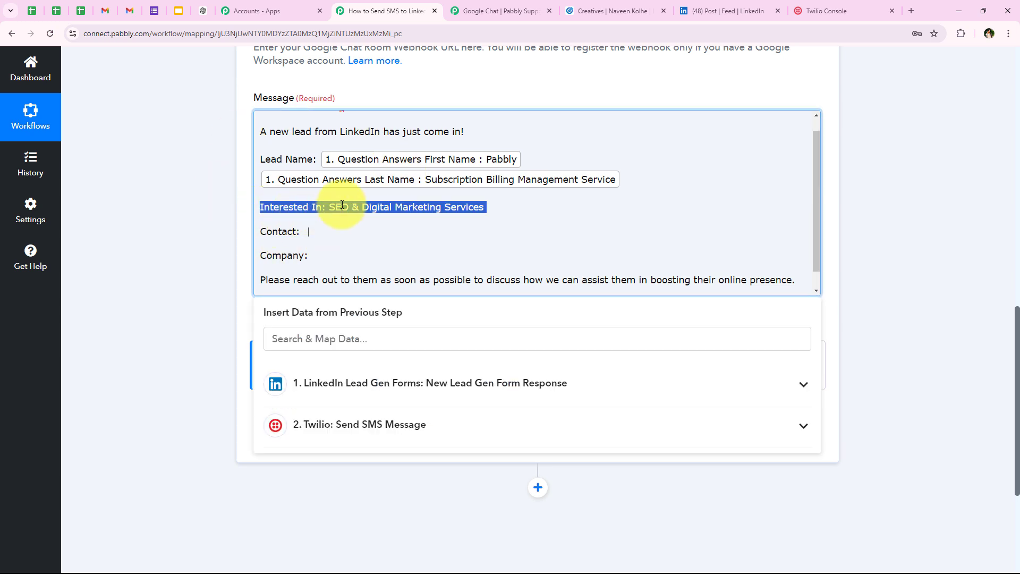
pyautogui.click(340, 209)
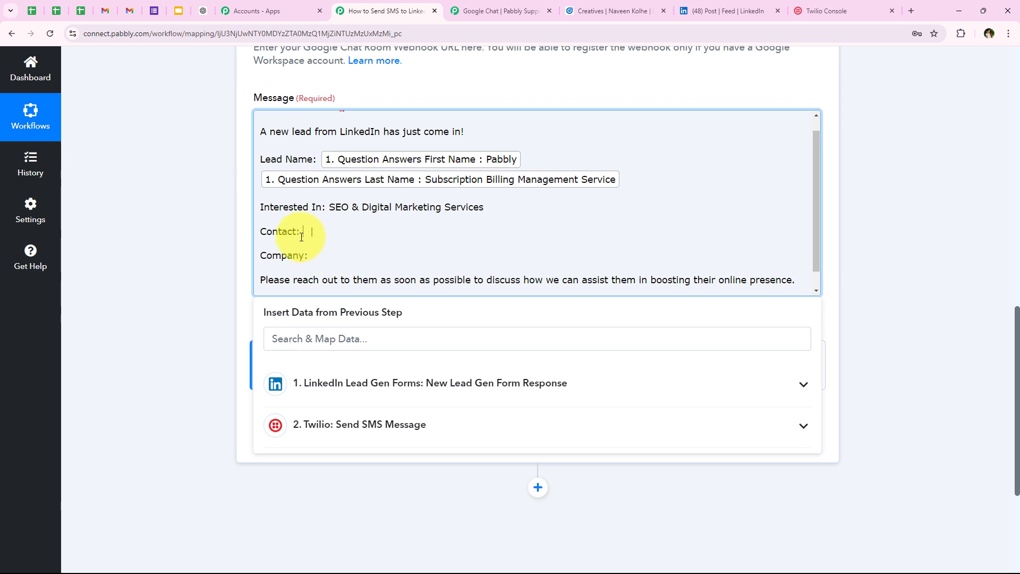
# Insert the lead's Email Address and Phone Number after 'Contact:'
pyautogui.click(336, 336)
pyautogui.write('e')
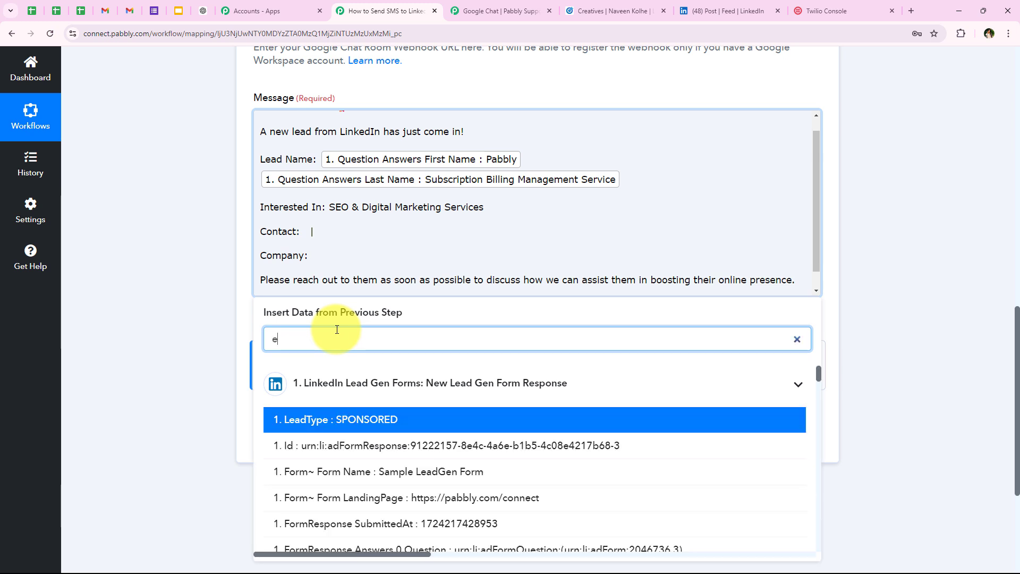
pyautogui.write('mail')
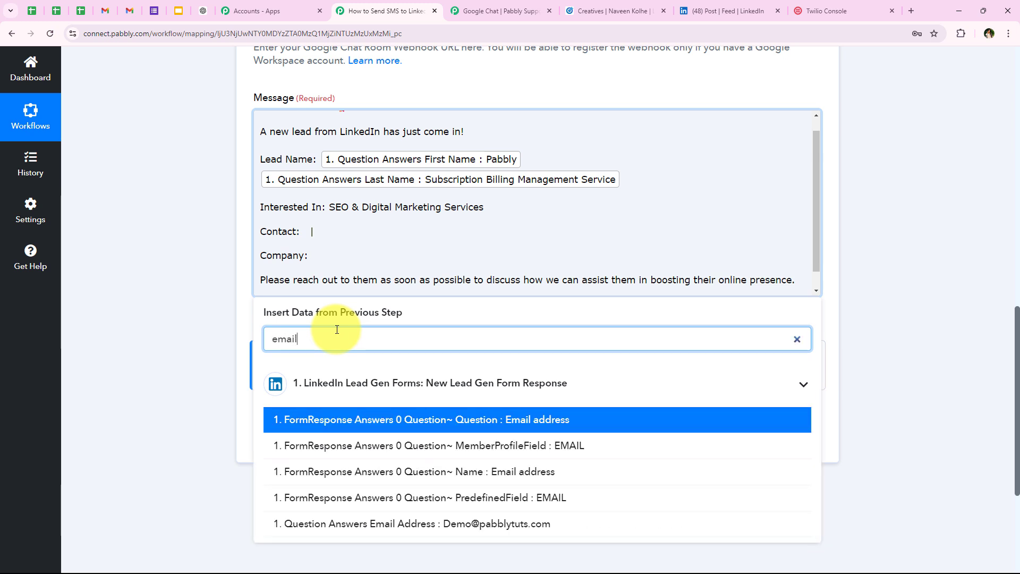
pyautogui.click(406, 524)
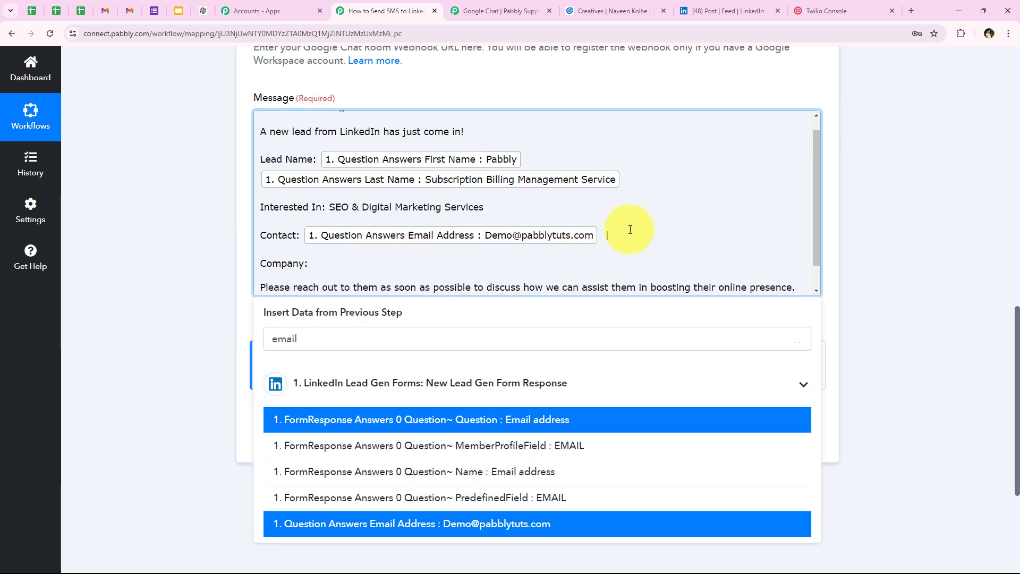
pyautogui.doubleClick(311, 340)
pyautogui.write('pho')
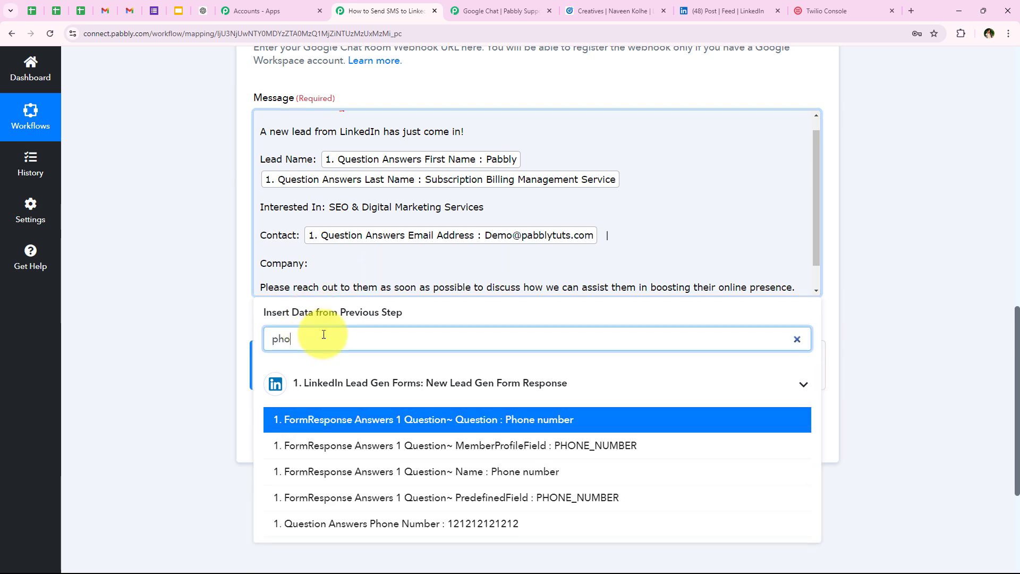
pyautogui.click(391, 523)
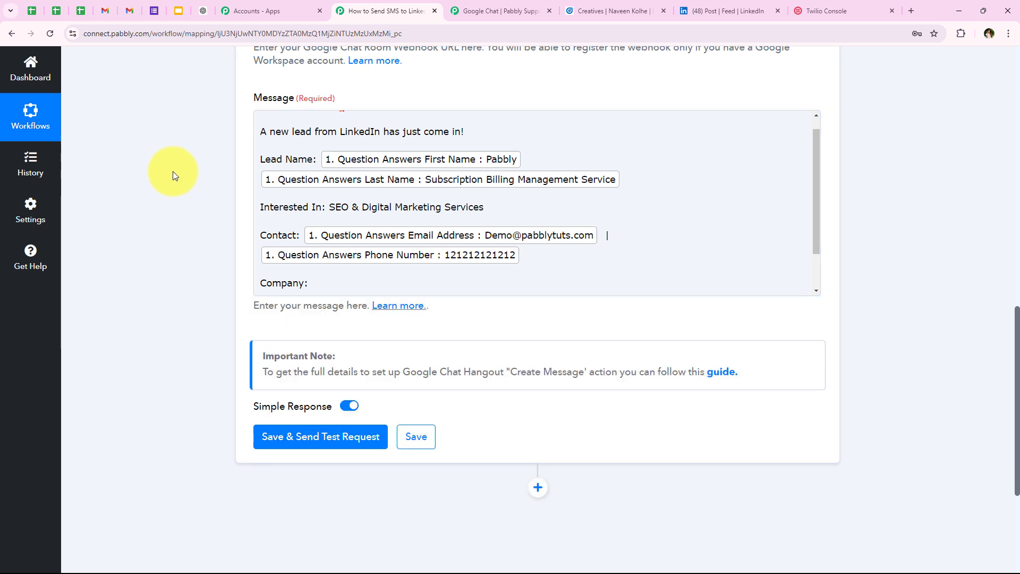
# Insert the lead's Company Name after 'Company:'
pyautogui.scroll(-2, 319, 239)
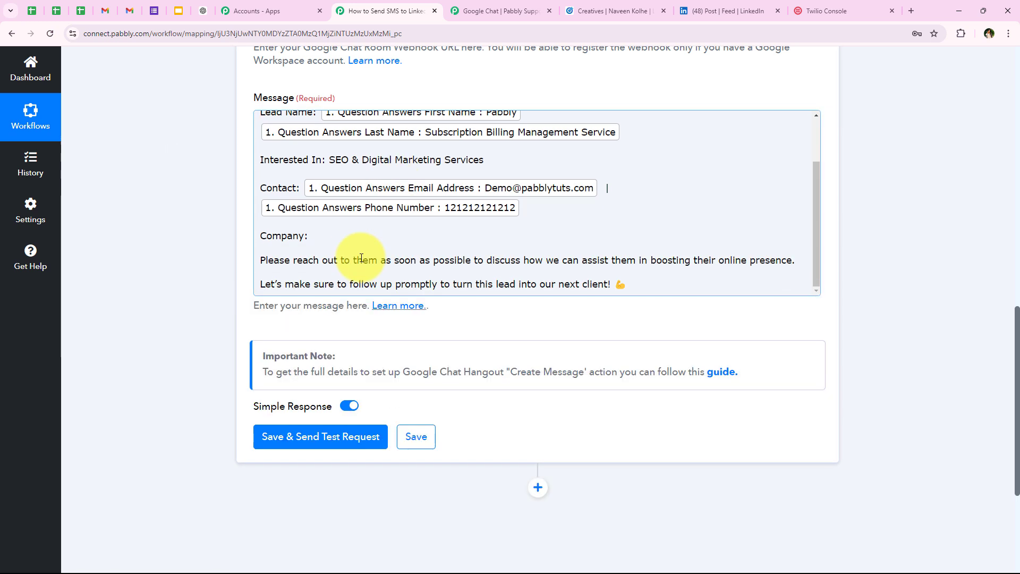
pyautogui.click(326, 235)
pyautogui.click(325, 335)
pyautogui.write('c')
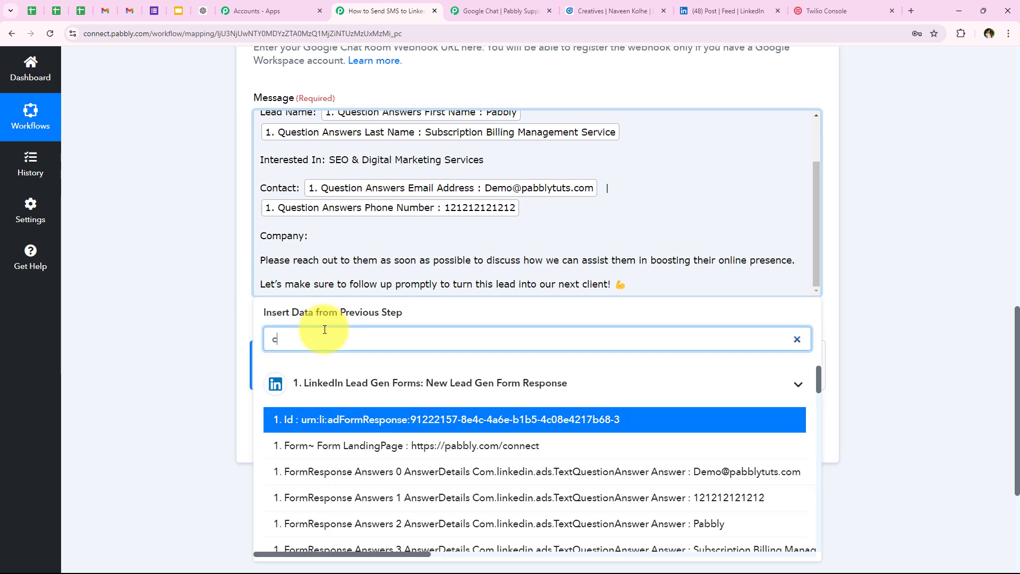
pyautogui.write('ompany n')
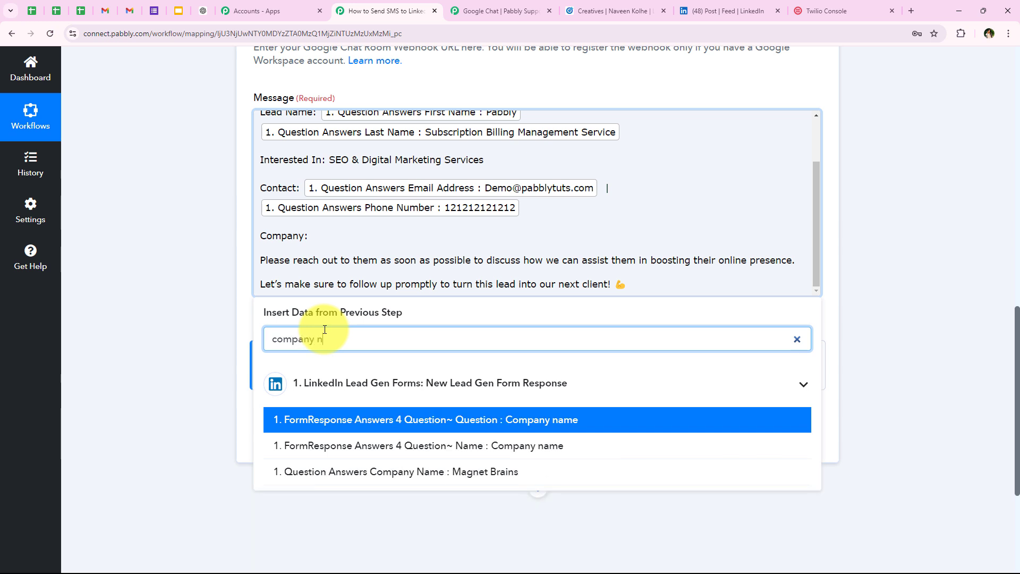
pyautogui.click(470, 473)
pyautogui.click(196, 250)
pyautogui.scroll(3, 262, 258)
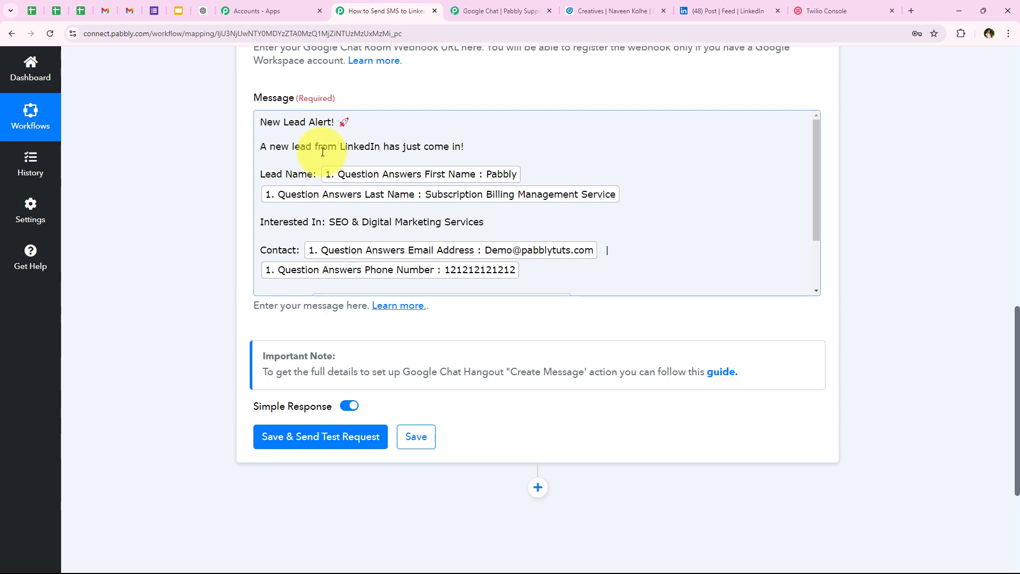
pyautogui.scroll(-5, 323, 152)
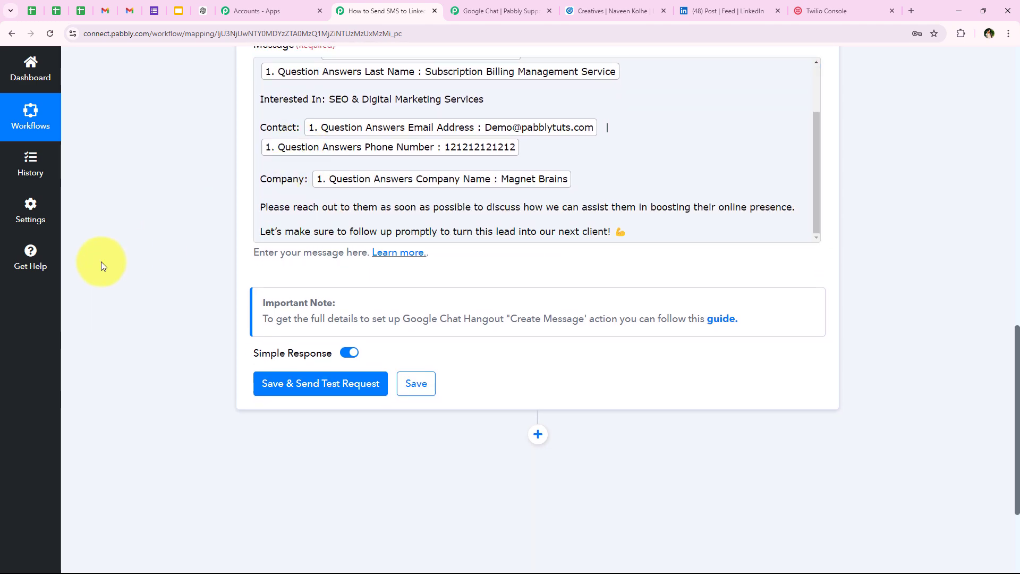
pyautogui.scroll(4, 101, 262)
pyautogui.scroll(-4, 181, 340)
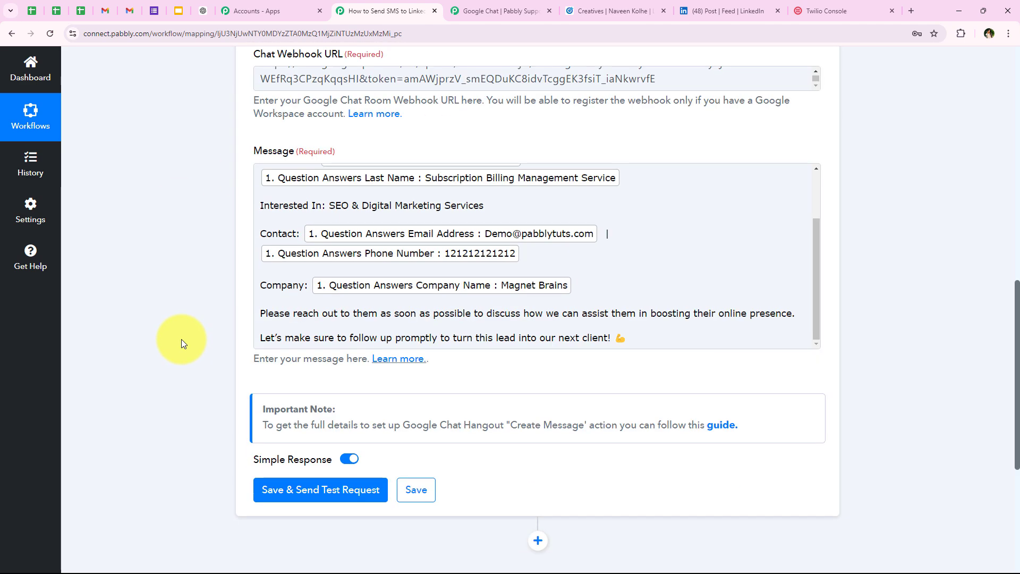
# Save the Google Chat step and send a test request, returning text starting 'New Lead Alert!'
pyautogui.click(273, 391)
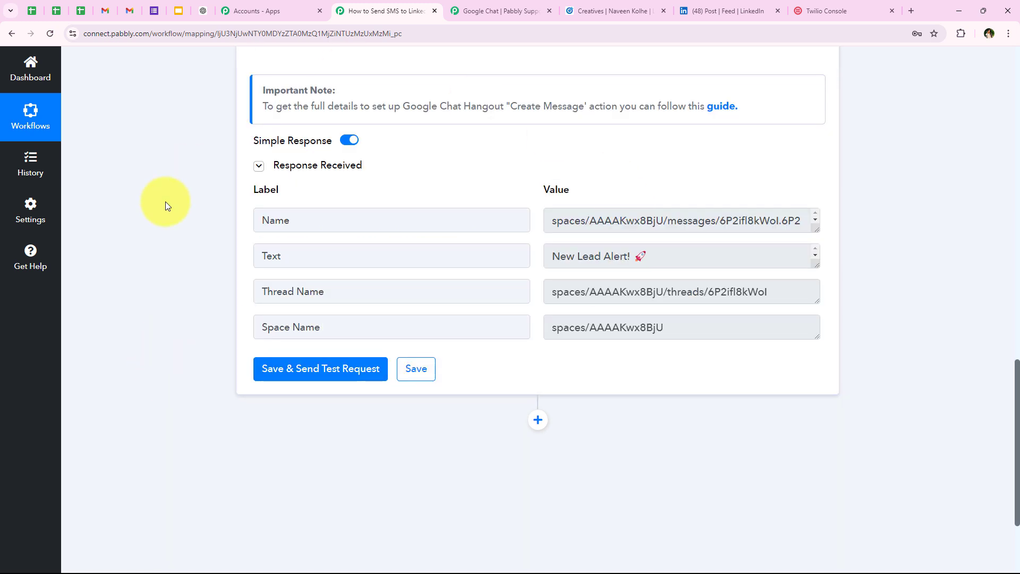
pyautogui.scroll(1, 601, 344)
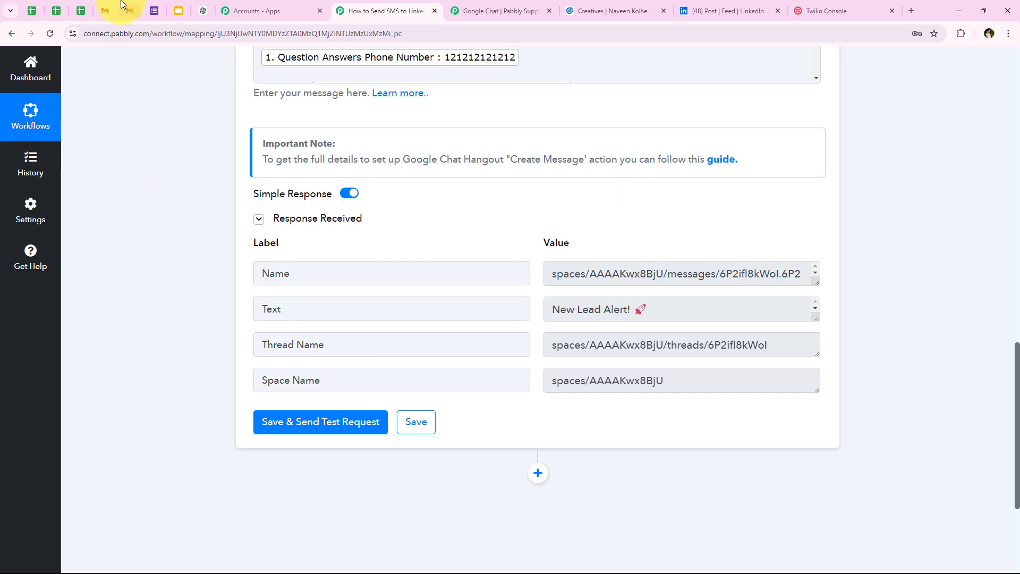
# Check the New Lead Alert in LinkedIn Leads, confirming mapped name, Interested In and company Magnet Brains
pyautogui.click(105, 11)
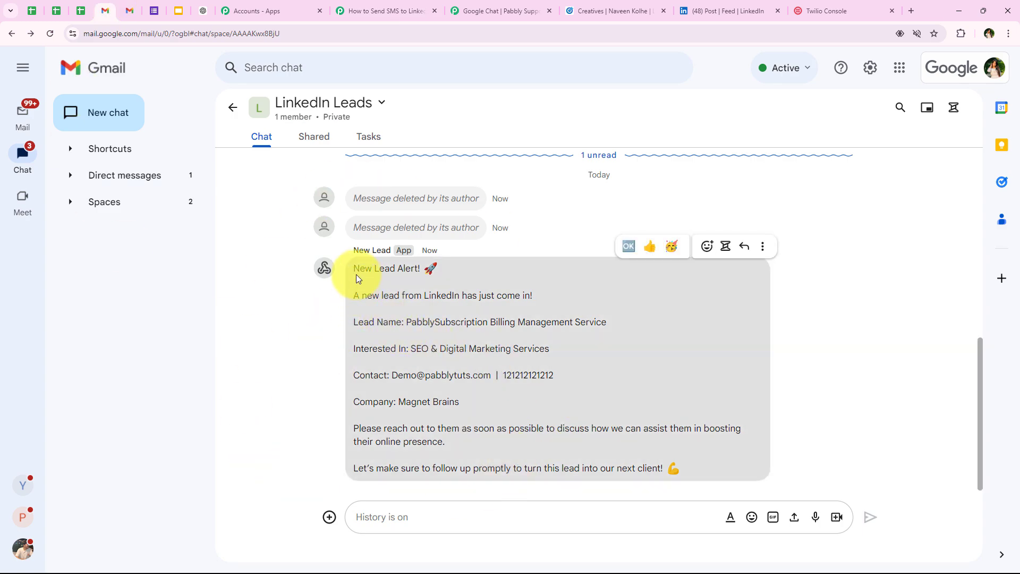
pyautogui.moveTo(356, 274); pyautogui.dragTo(429, 275)
pyautogui.moveTo(353, 296); pyautogui.dragTo(538, 301)
pyautogui.click(282, 355)
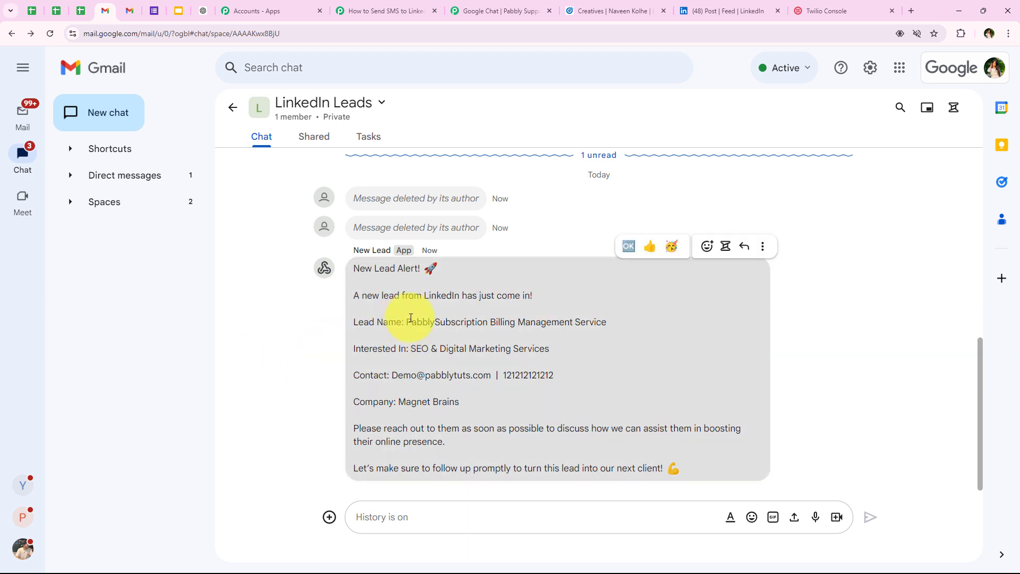
pyautogui.moveTo(408, 321); pyautogui.dragTo(712, 319)
pyautogui.moveTo(599, 354); pyautogui.dragTo(409, 351)
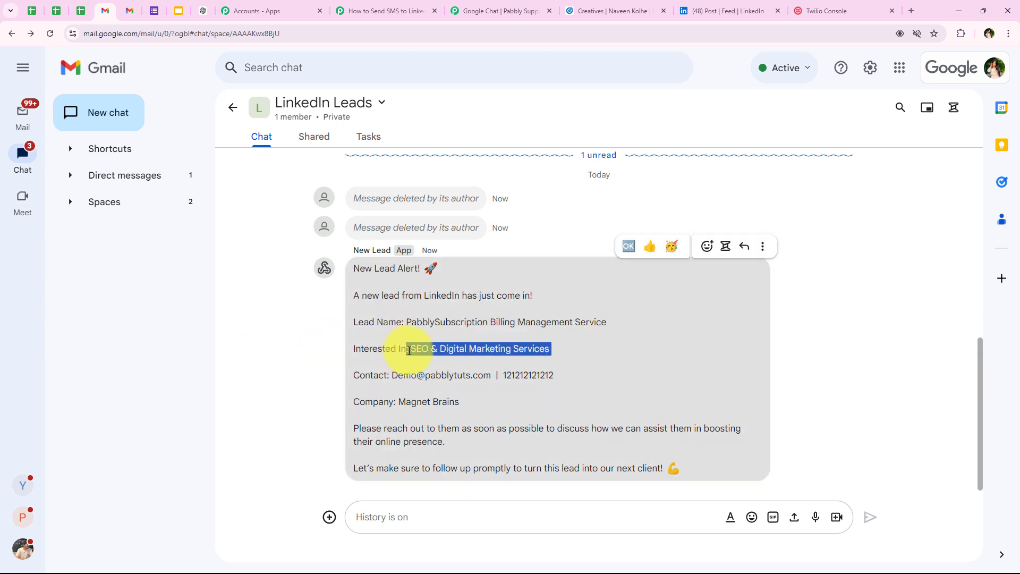
pyautogui.moveTo(397, 402); pyautogui.dragTo(461, 403)
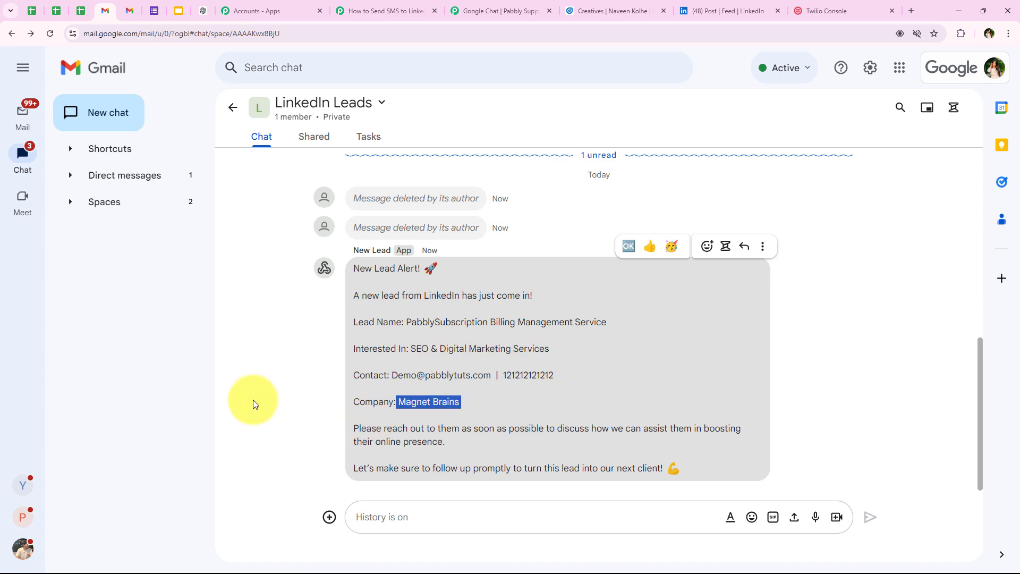
pyautogui.click(253, 404)
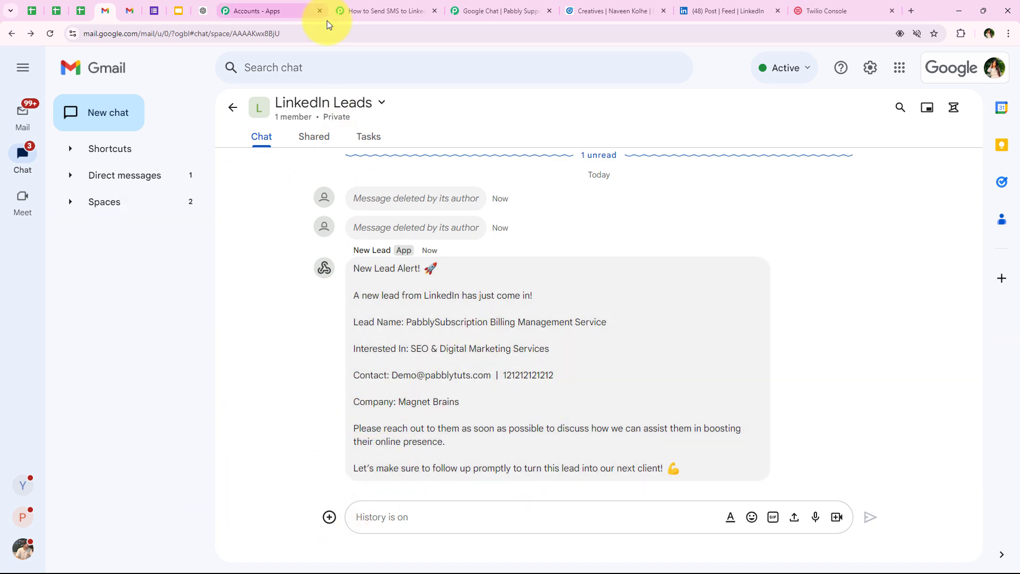
pyautogui.click(366, 10)
# Collapse the Google Chat step and review the LinkedIn, Twilio and Google Chat workflow
pyautogui.scroll(15, 158, 223)
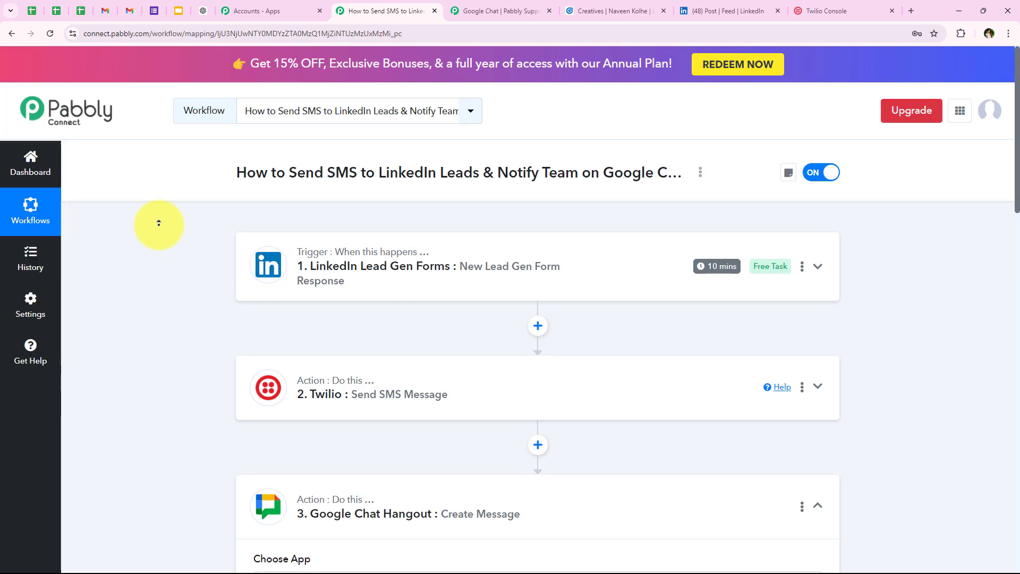
pyautogui.click(418, 516)
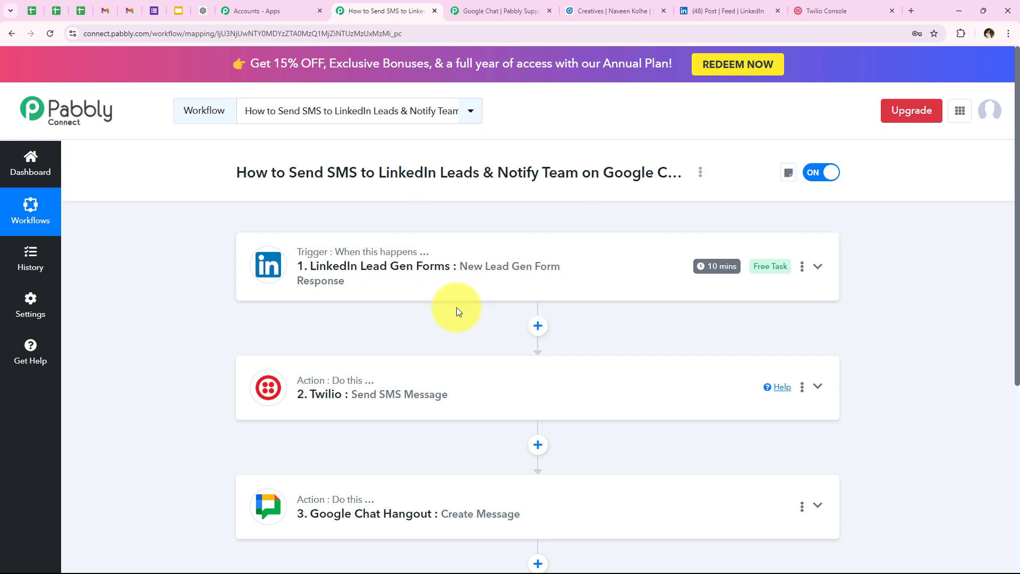
pyautogui.scroll(-1, 457, 308)
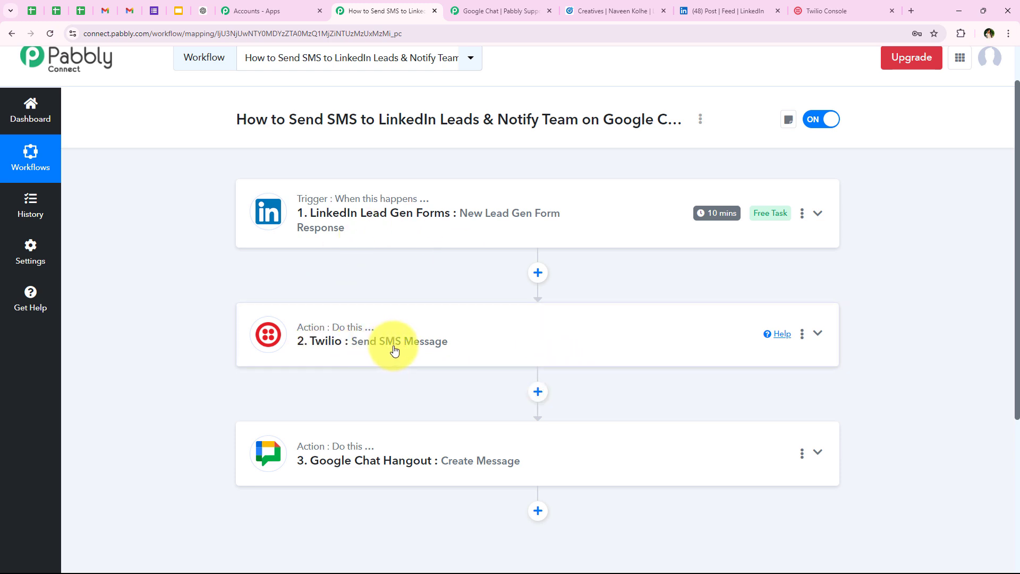
pyautogui.scroll(-1, 451, 372)
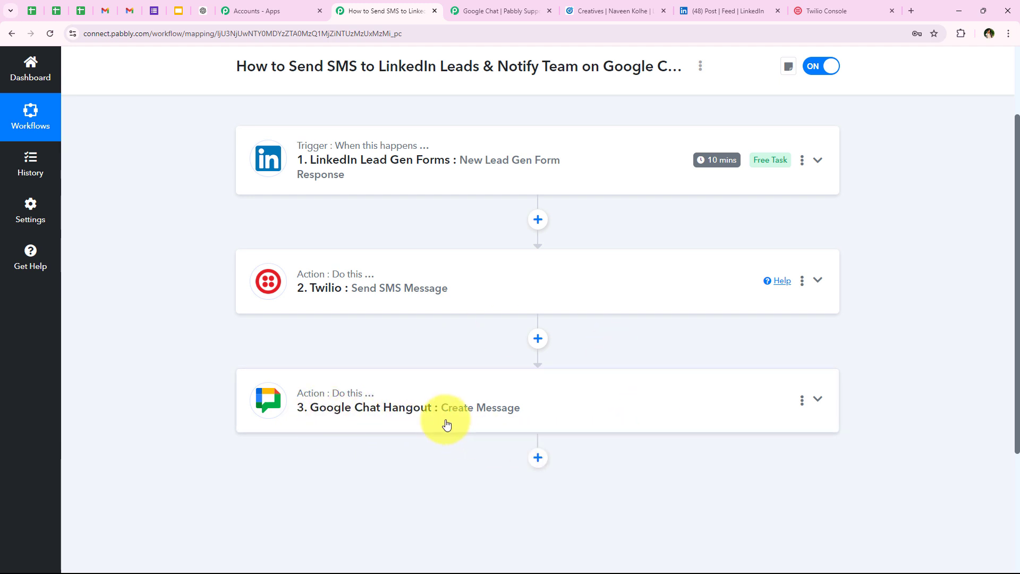
pyautogui.scroll(3, 253, 313)
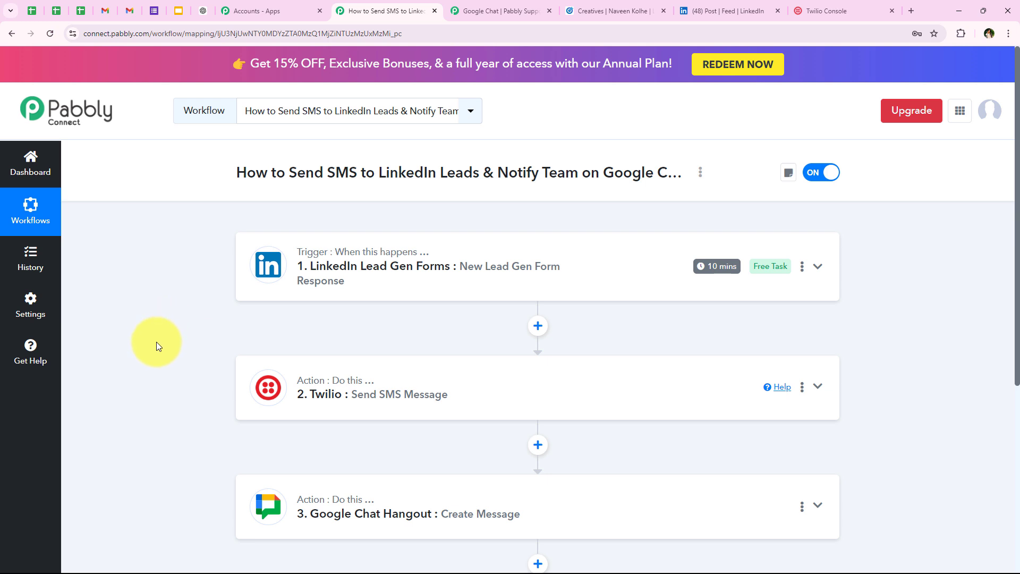
pyautogui.scroll(-1, 156, 343)
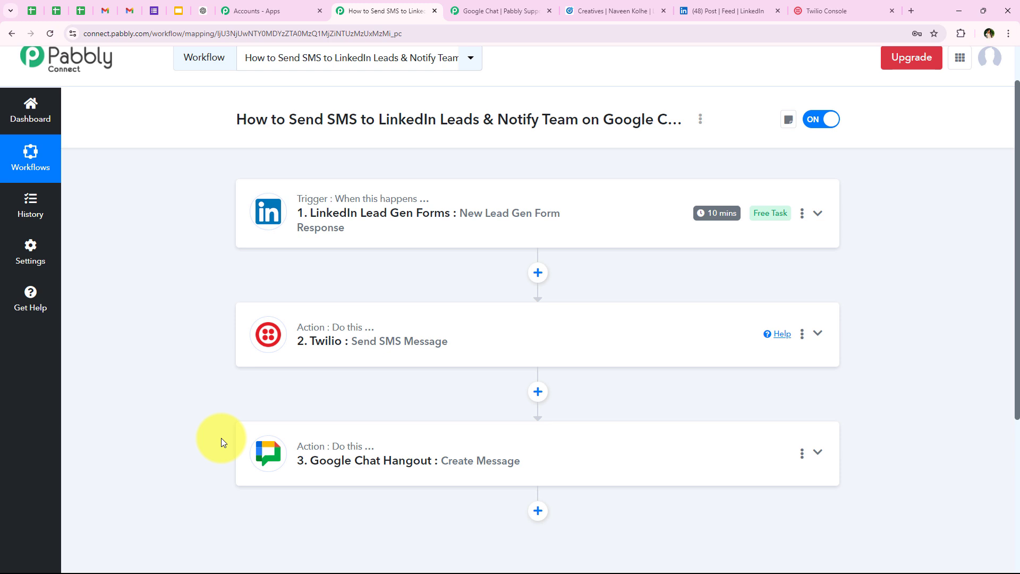
pyautogui.scroll(1, 215, 416)
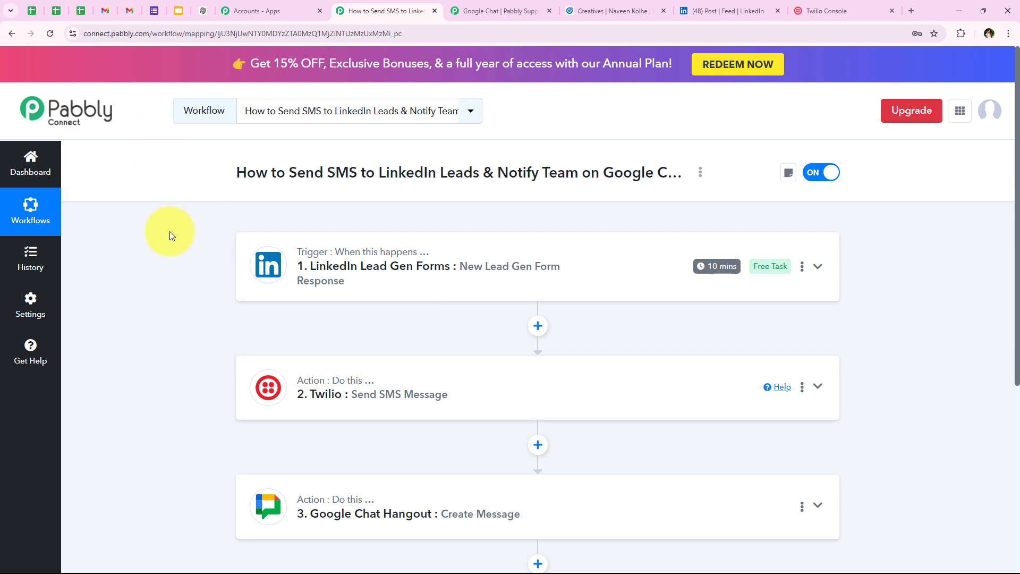
pyautogui.click(104, 8)
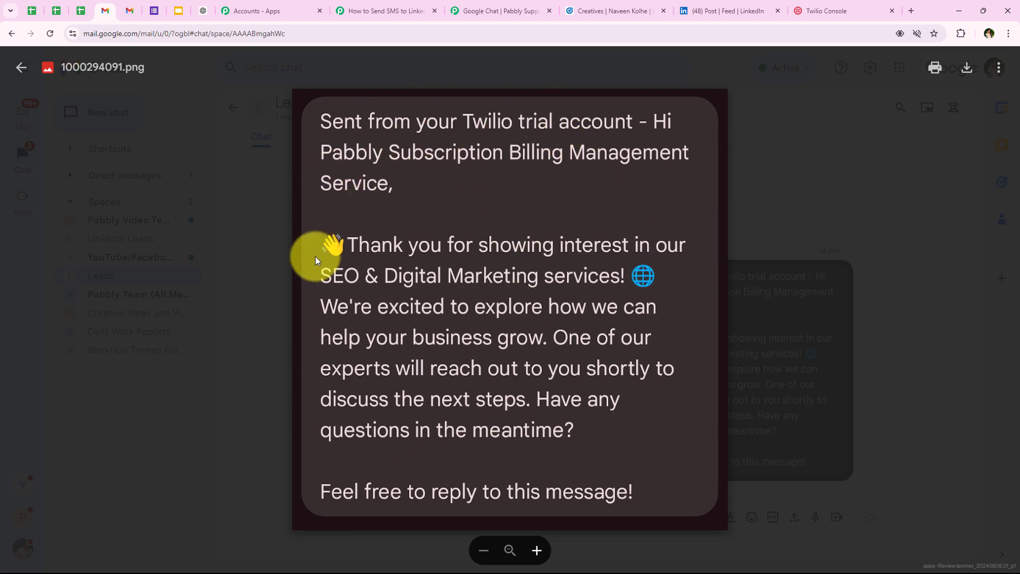
# Return from the Twilio SMS screenshot to the active Pabbly Connect workflow
pyautogui.click(346, 10)
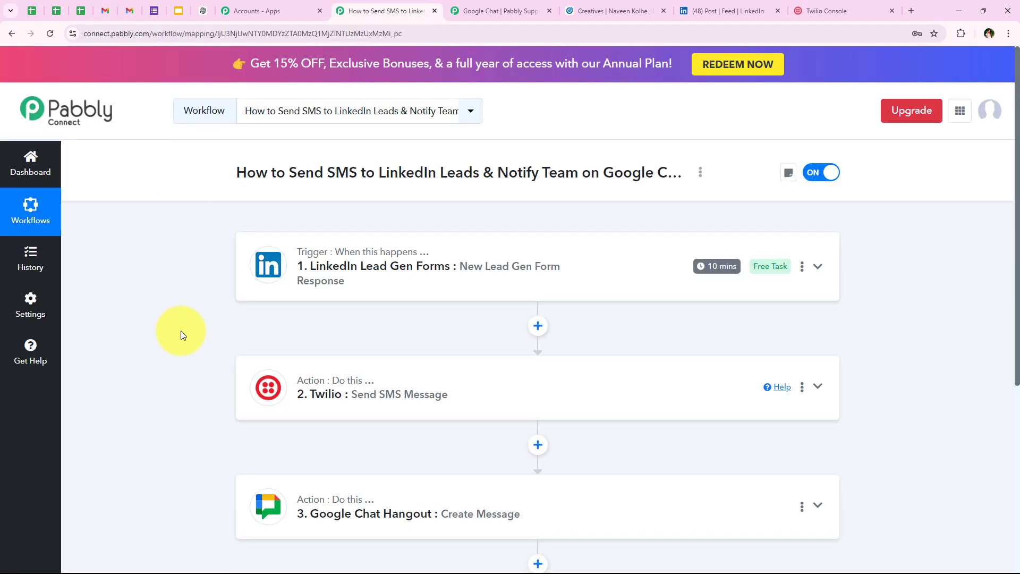